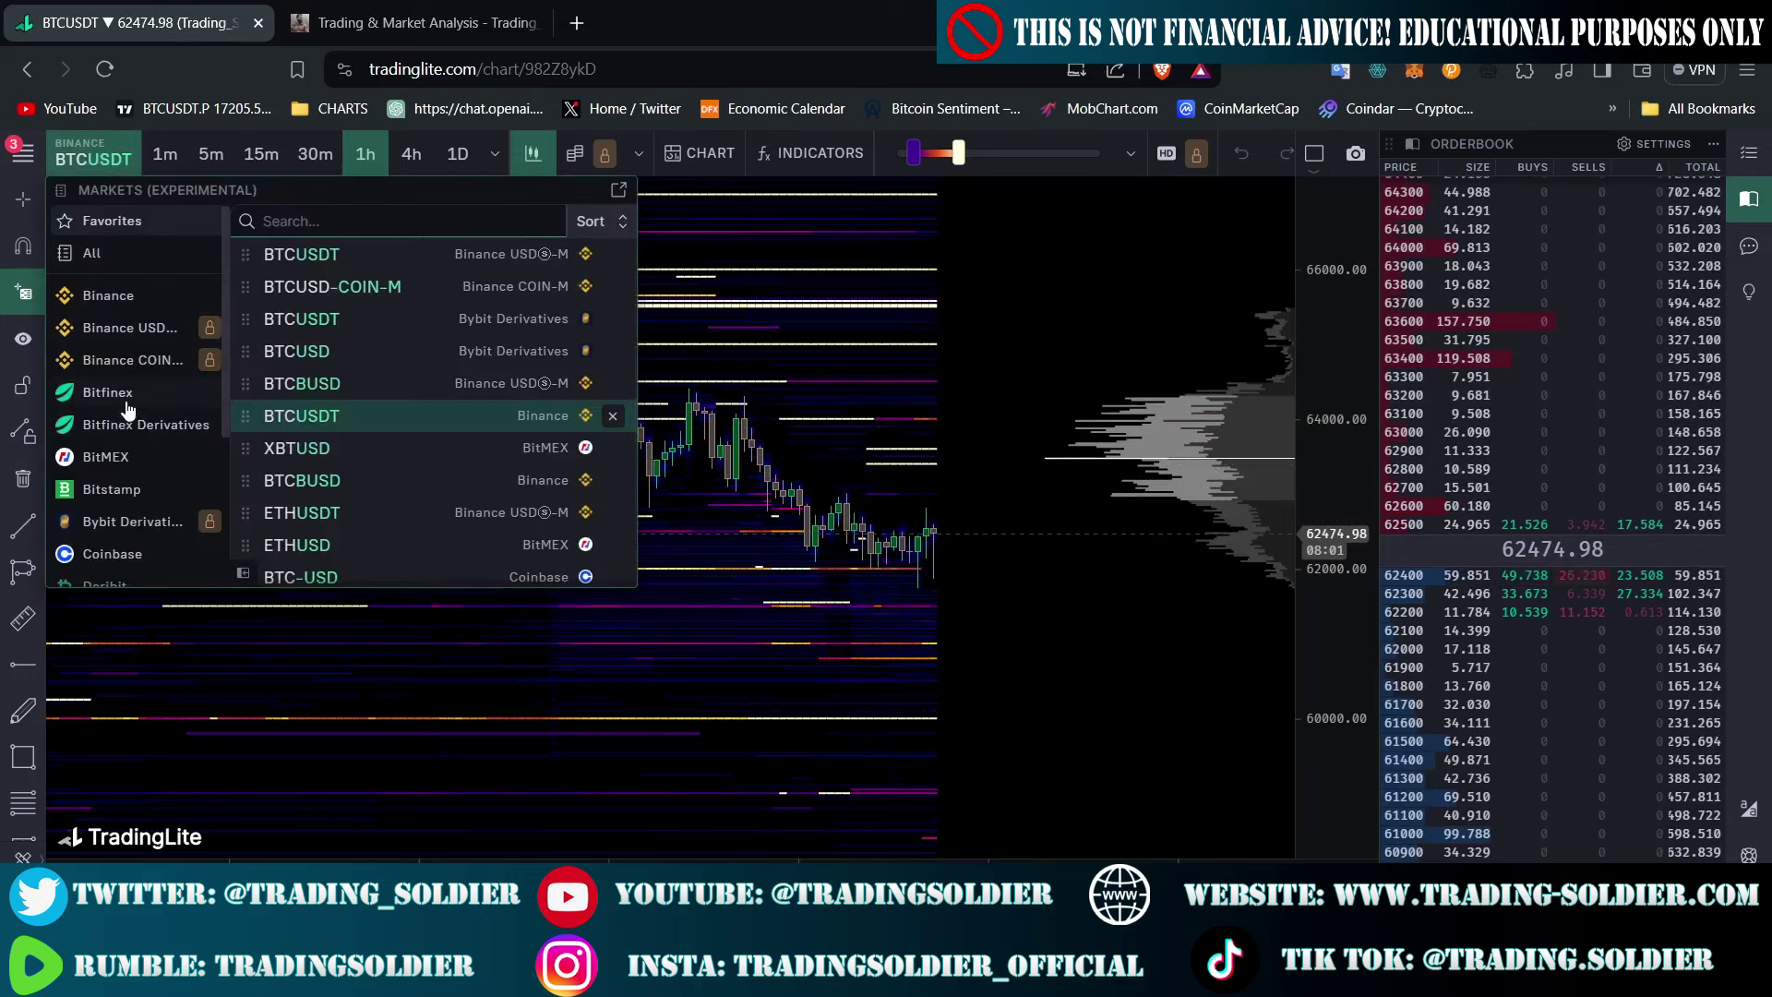
Scroll the exchange list, then dismiss the market picker to return to the Binance BTCUSDT 1h chart
scroll(139, 524, down, 1)
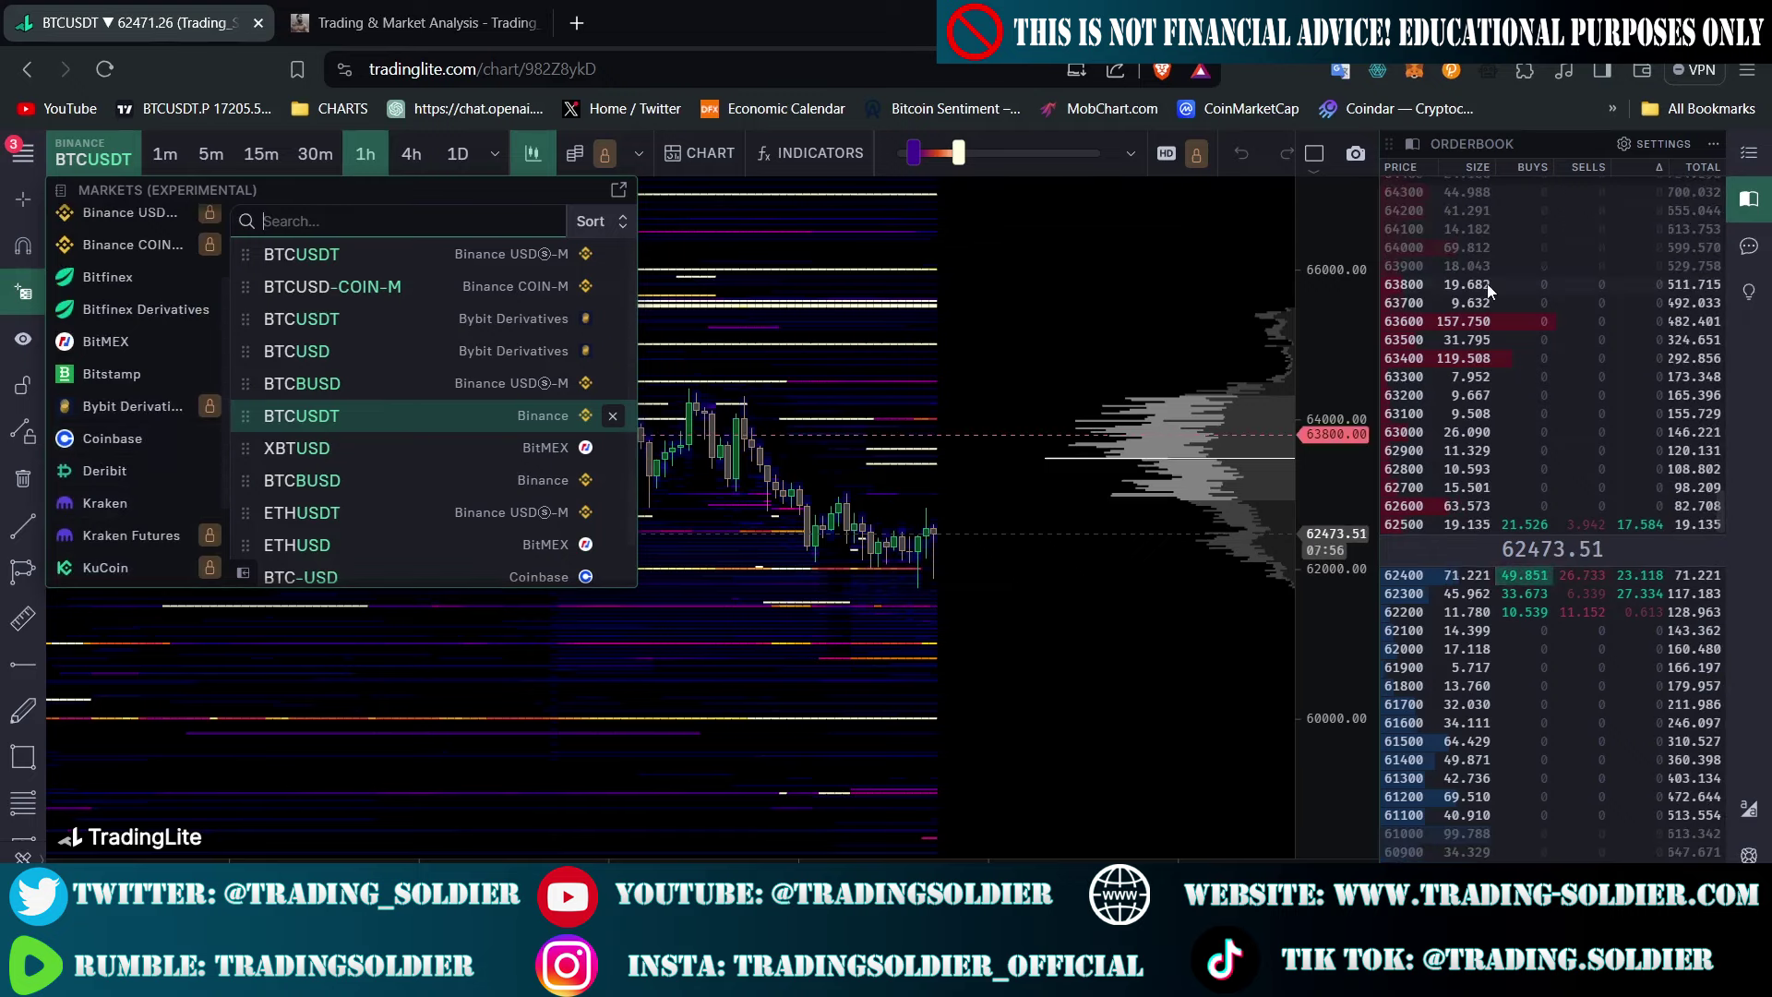
click(984, 268)
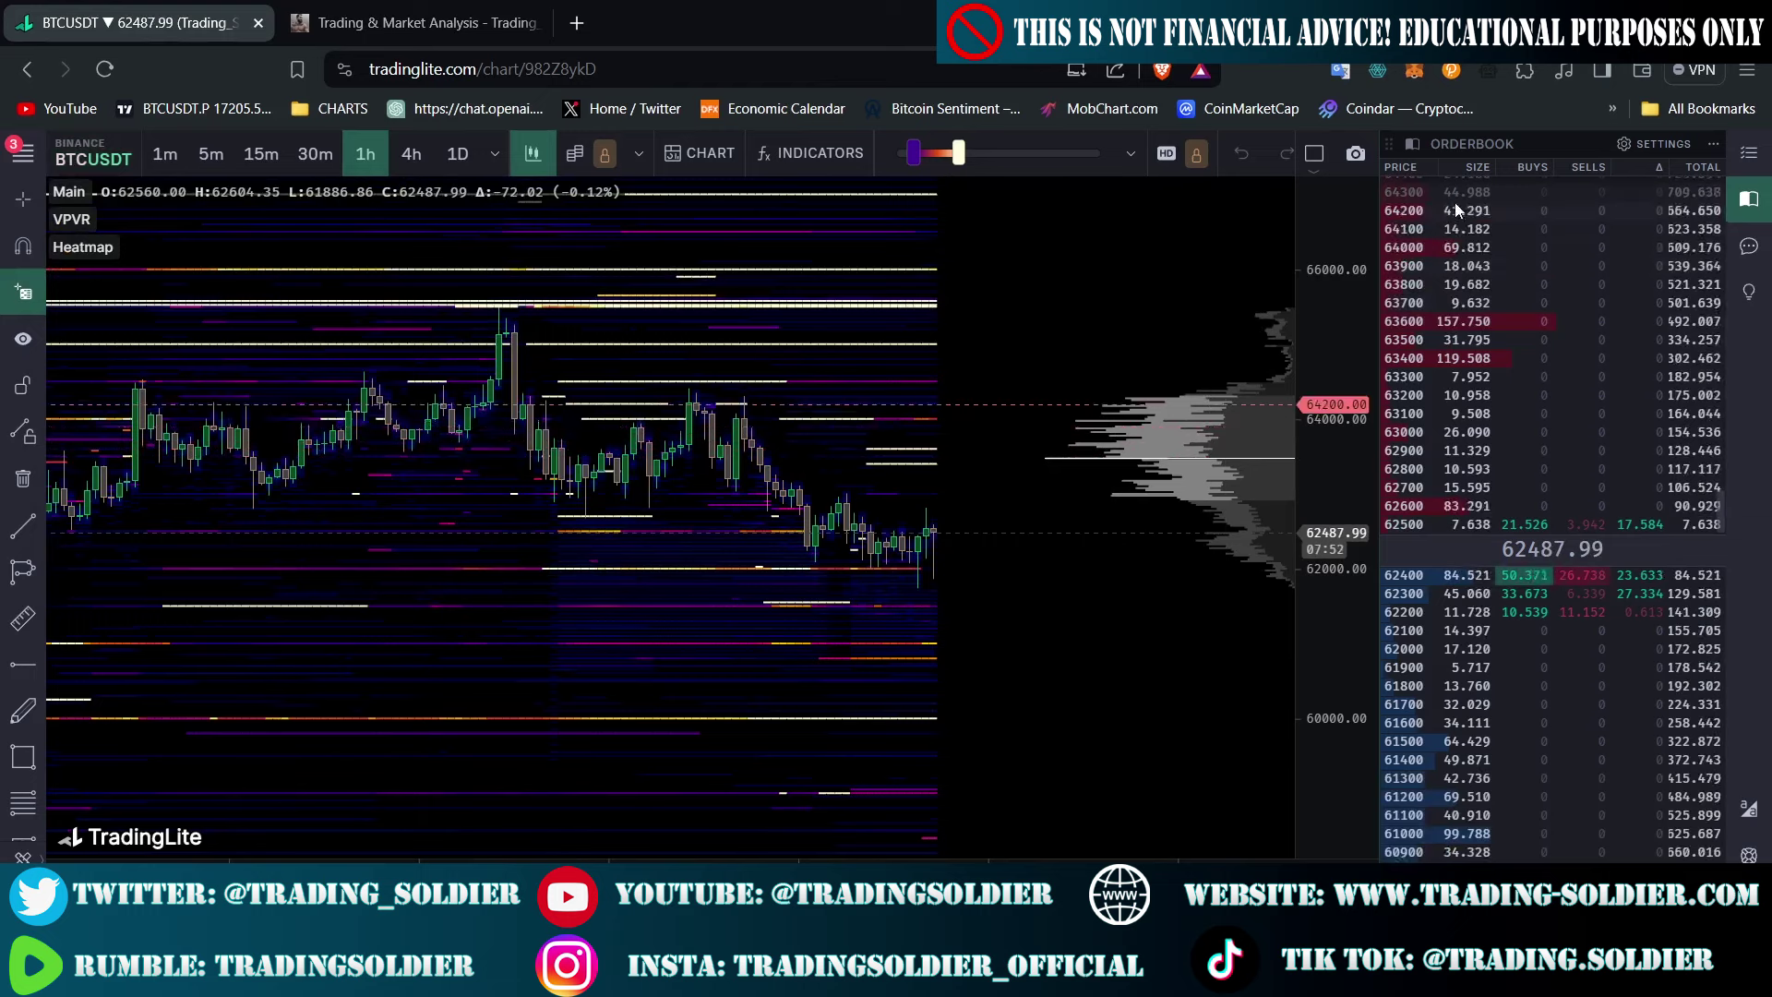
Widen the heatmap slider range, with a higher peak and a minimum near 4.2 BTC, then pan right
mouse_move(1460, 452)
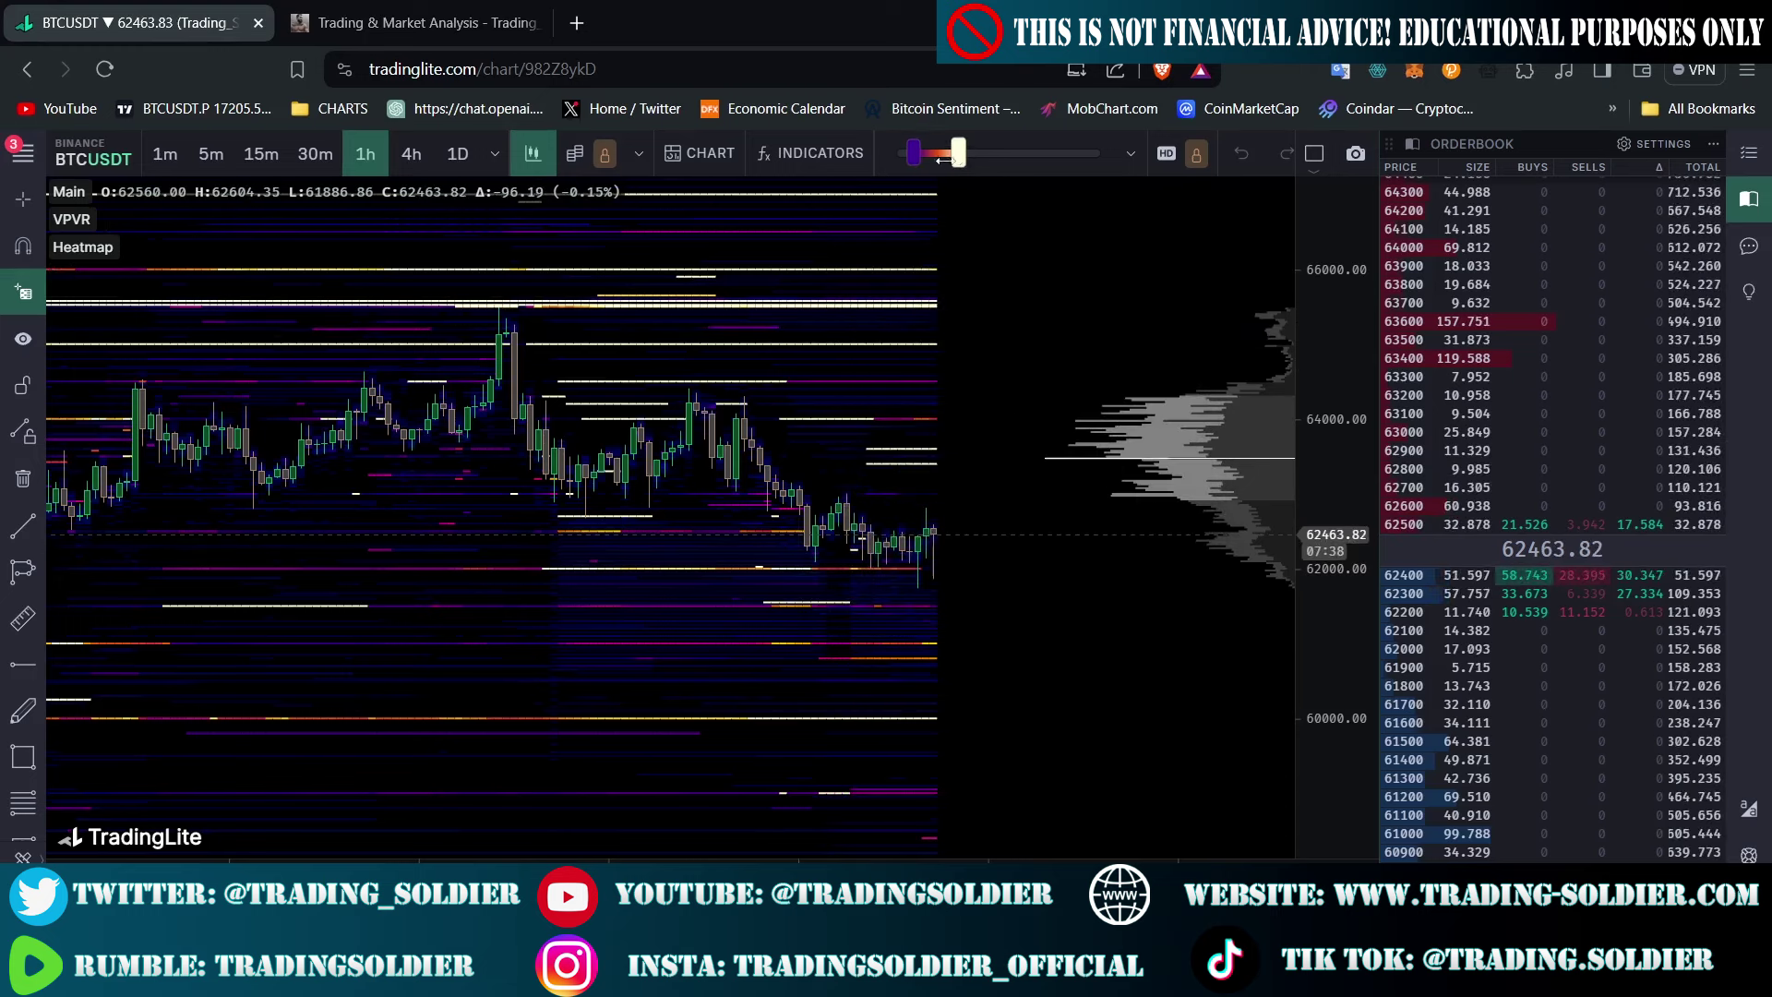
mouse_move(913, 156)
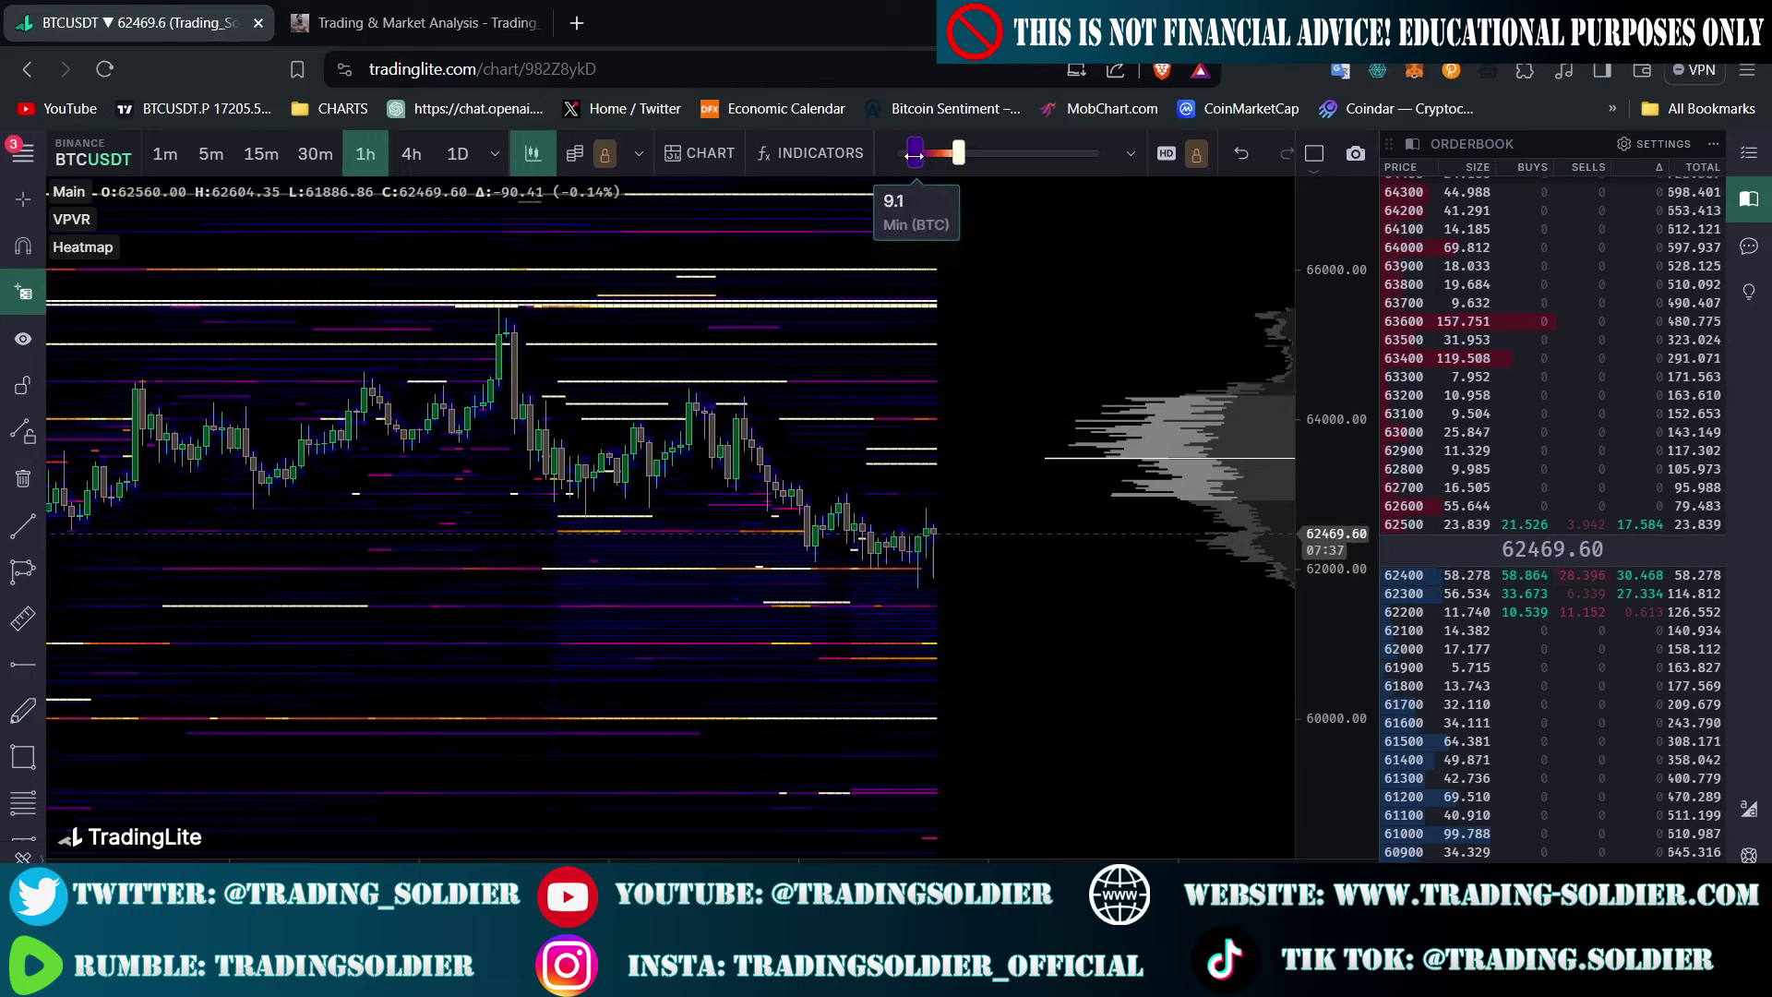
drag(913, 155, 914, 155)
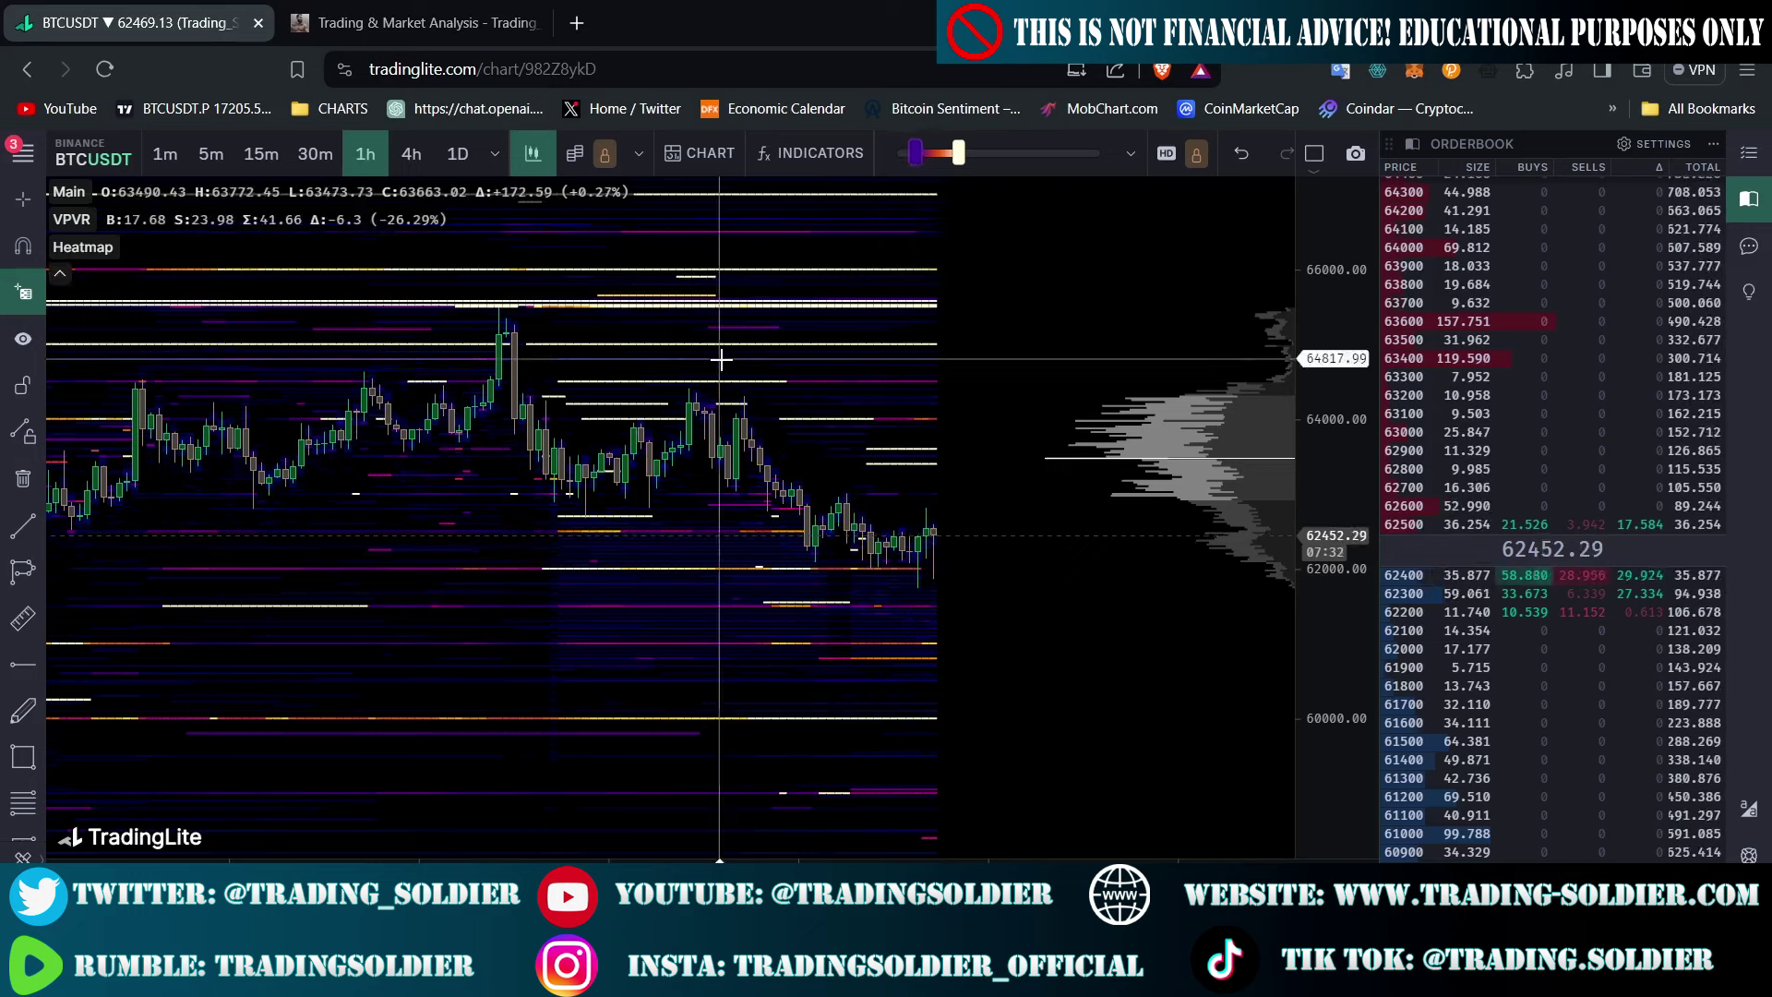
drag(955, 153, 967, 154)
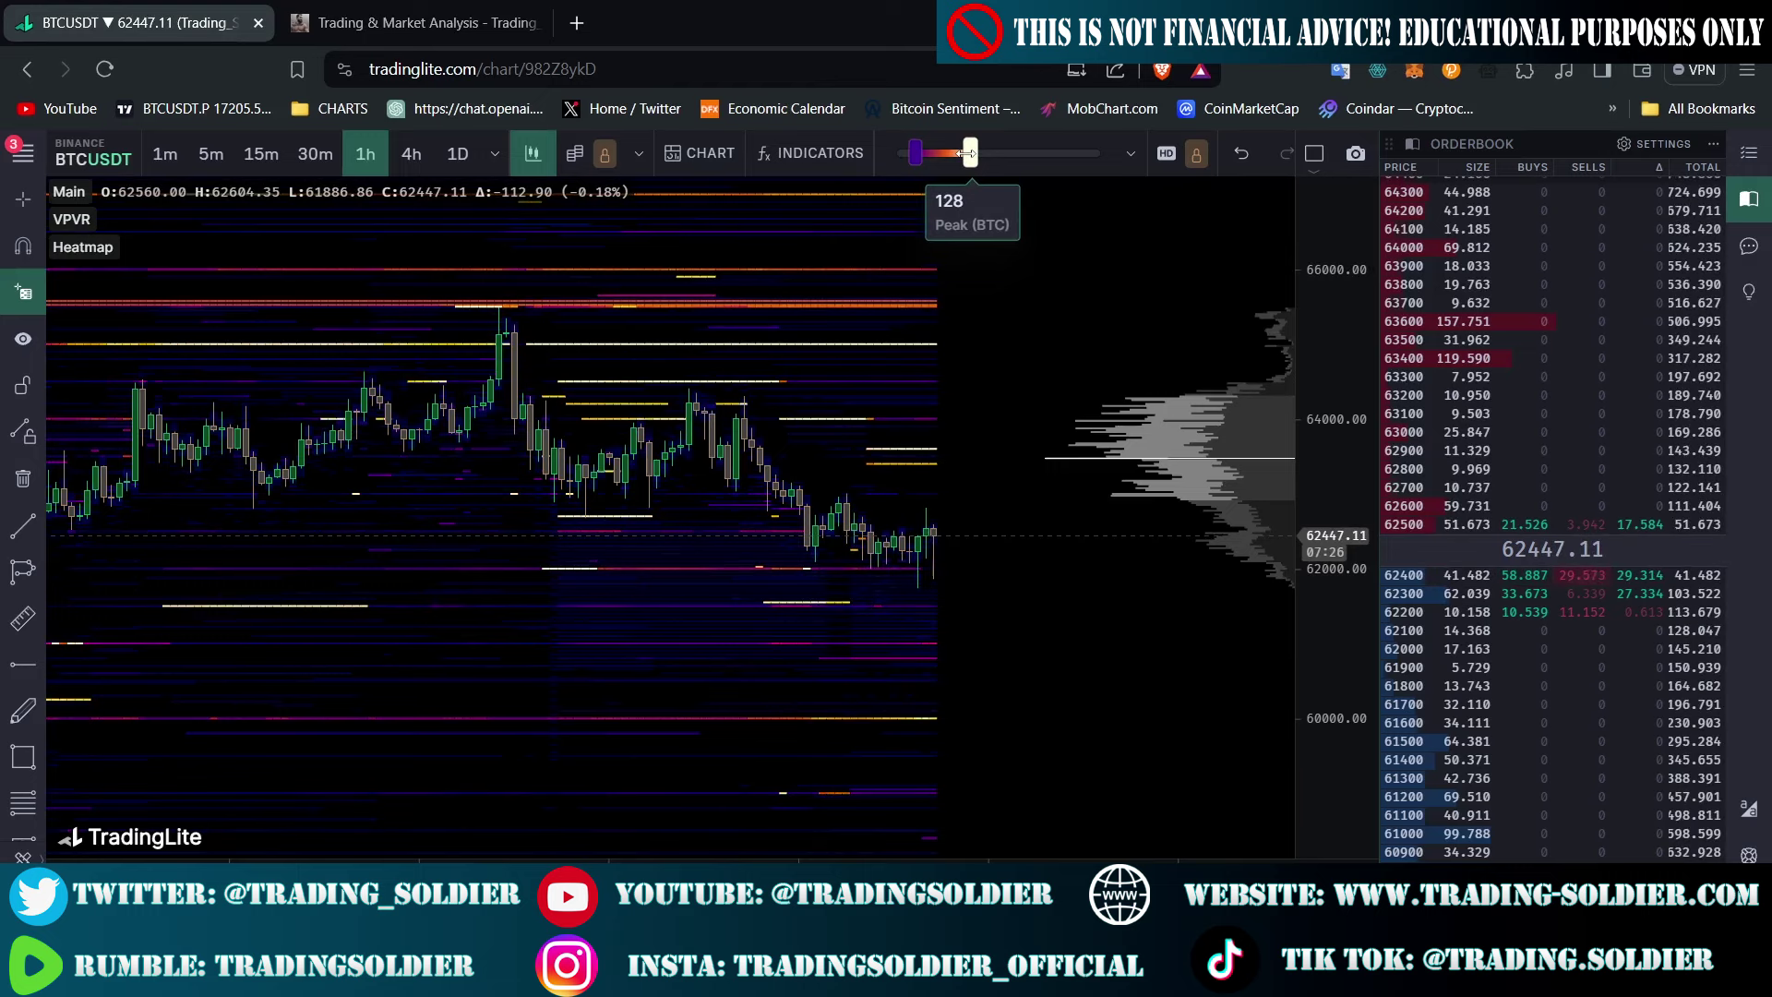
drag(967, 154, 975, 154)
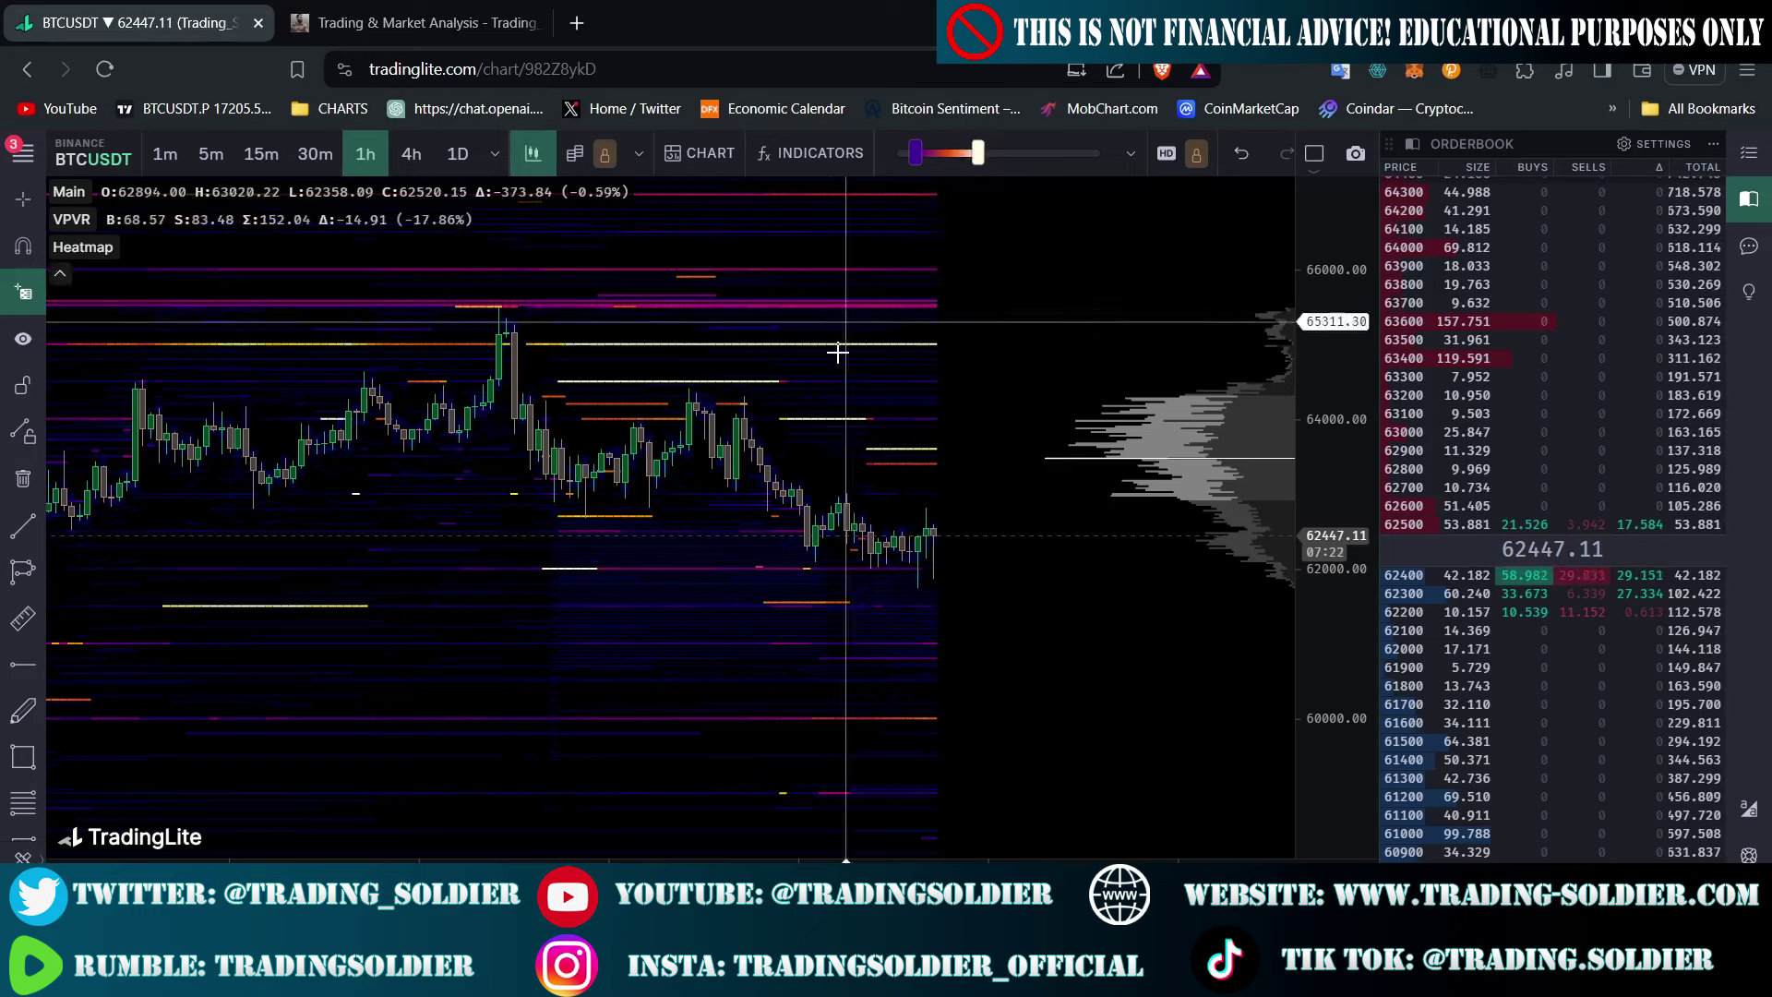
mouse_move(914, 163)
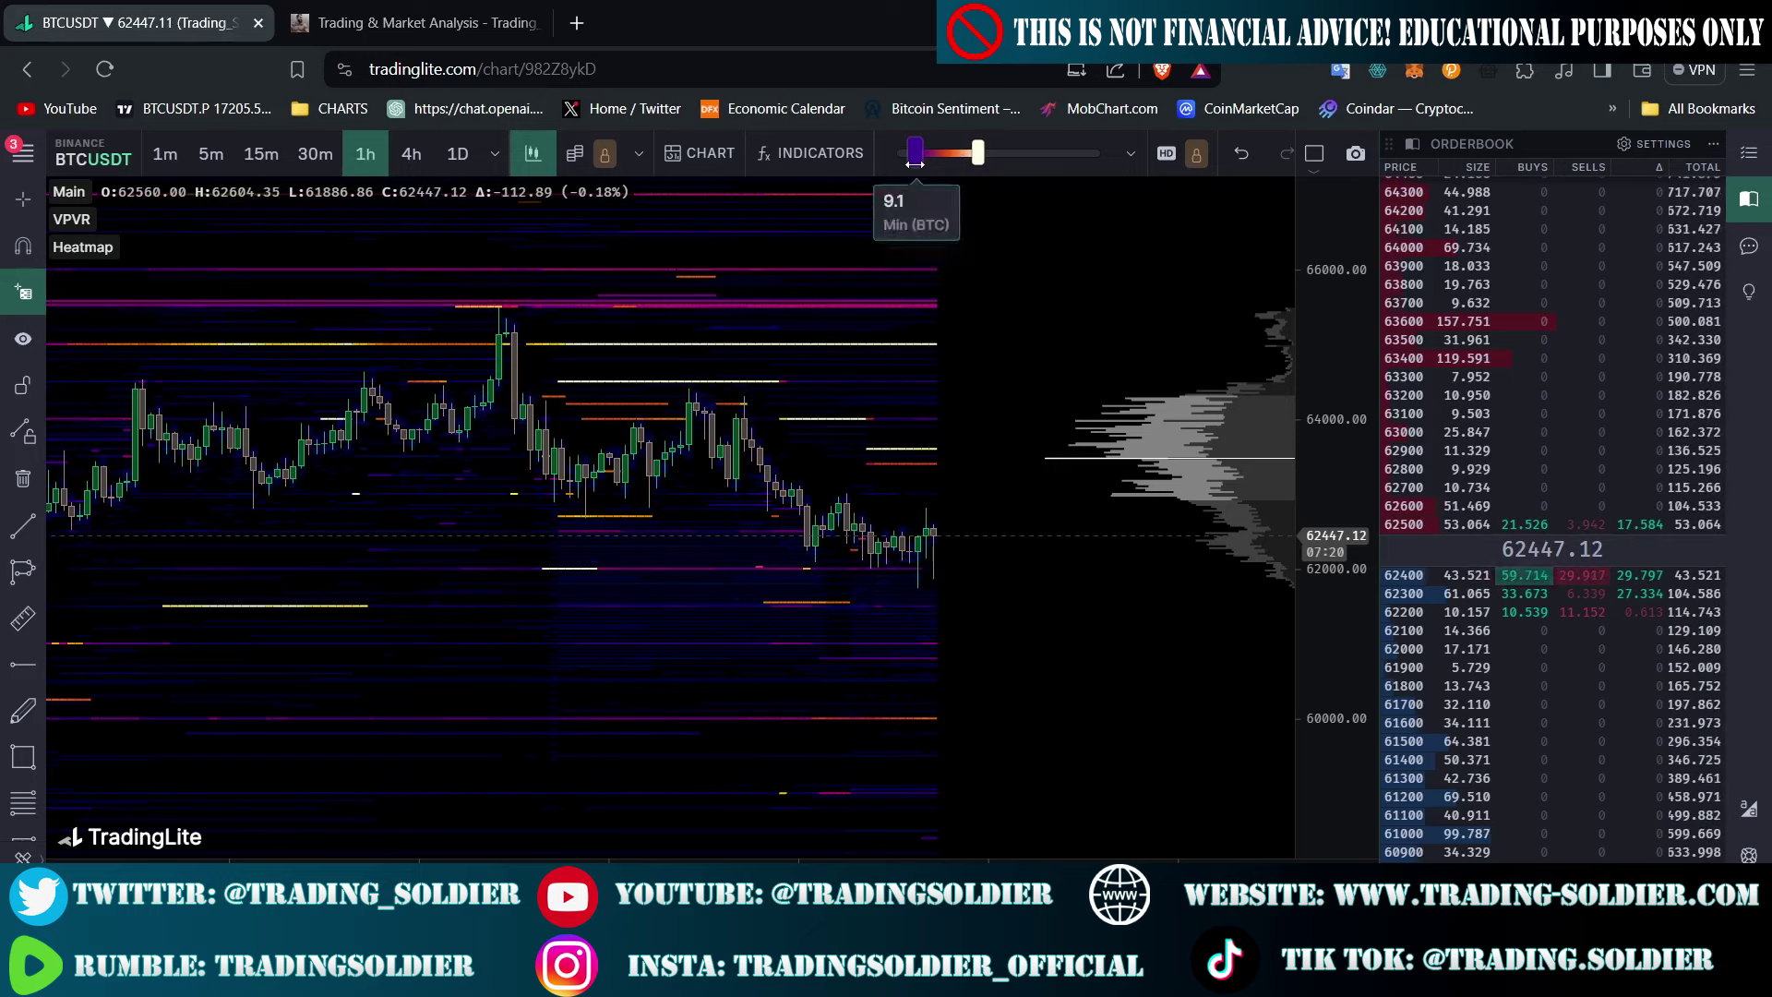
drag(936, 163, 912, 162)
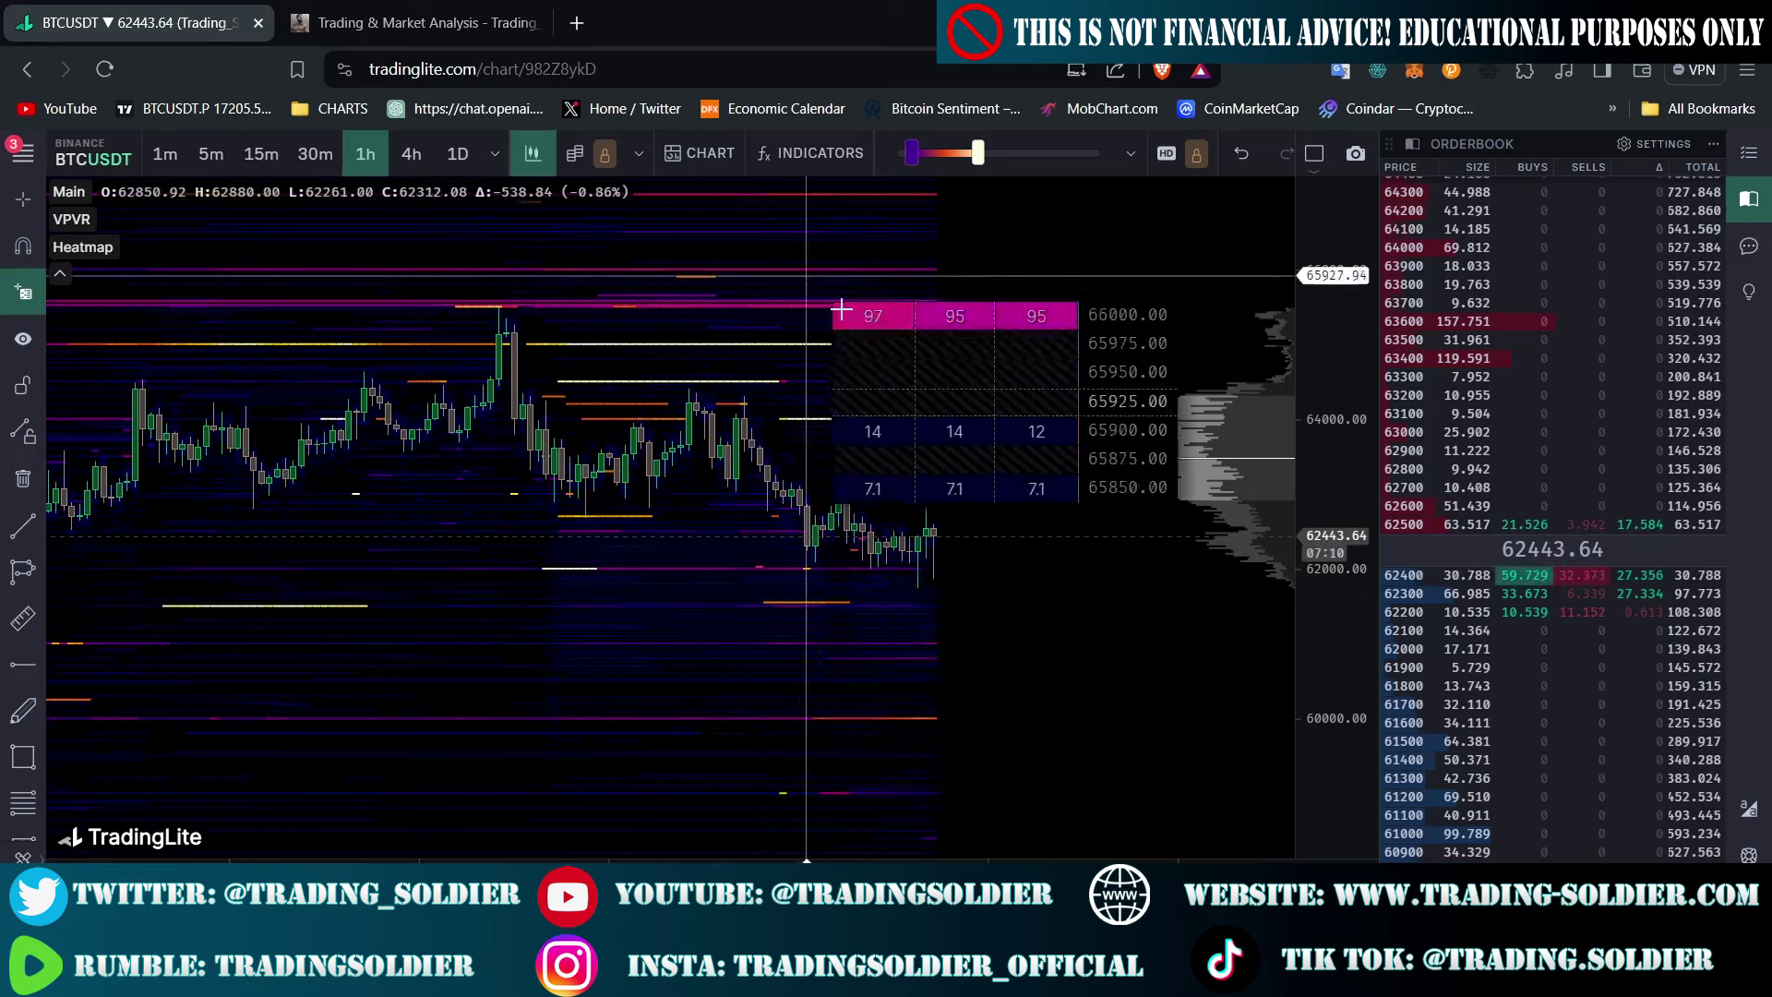
drag(1068, 317, 1153, 332)
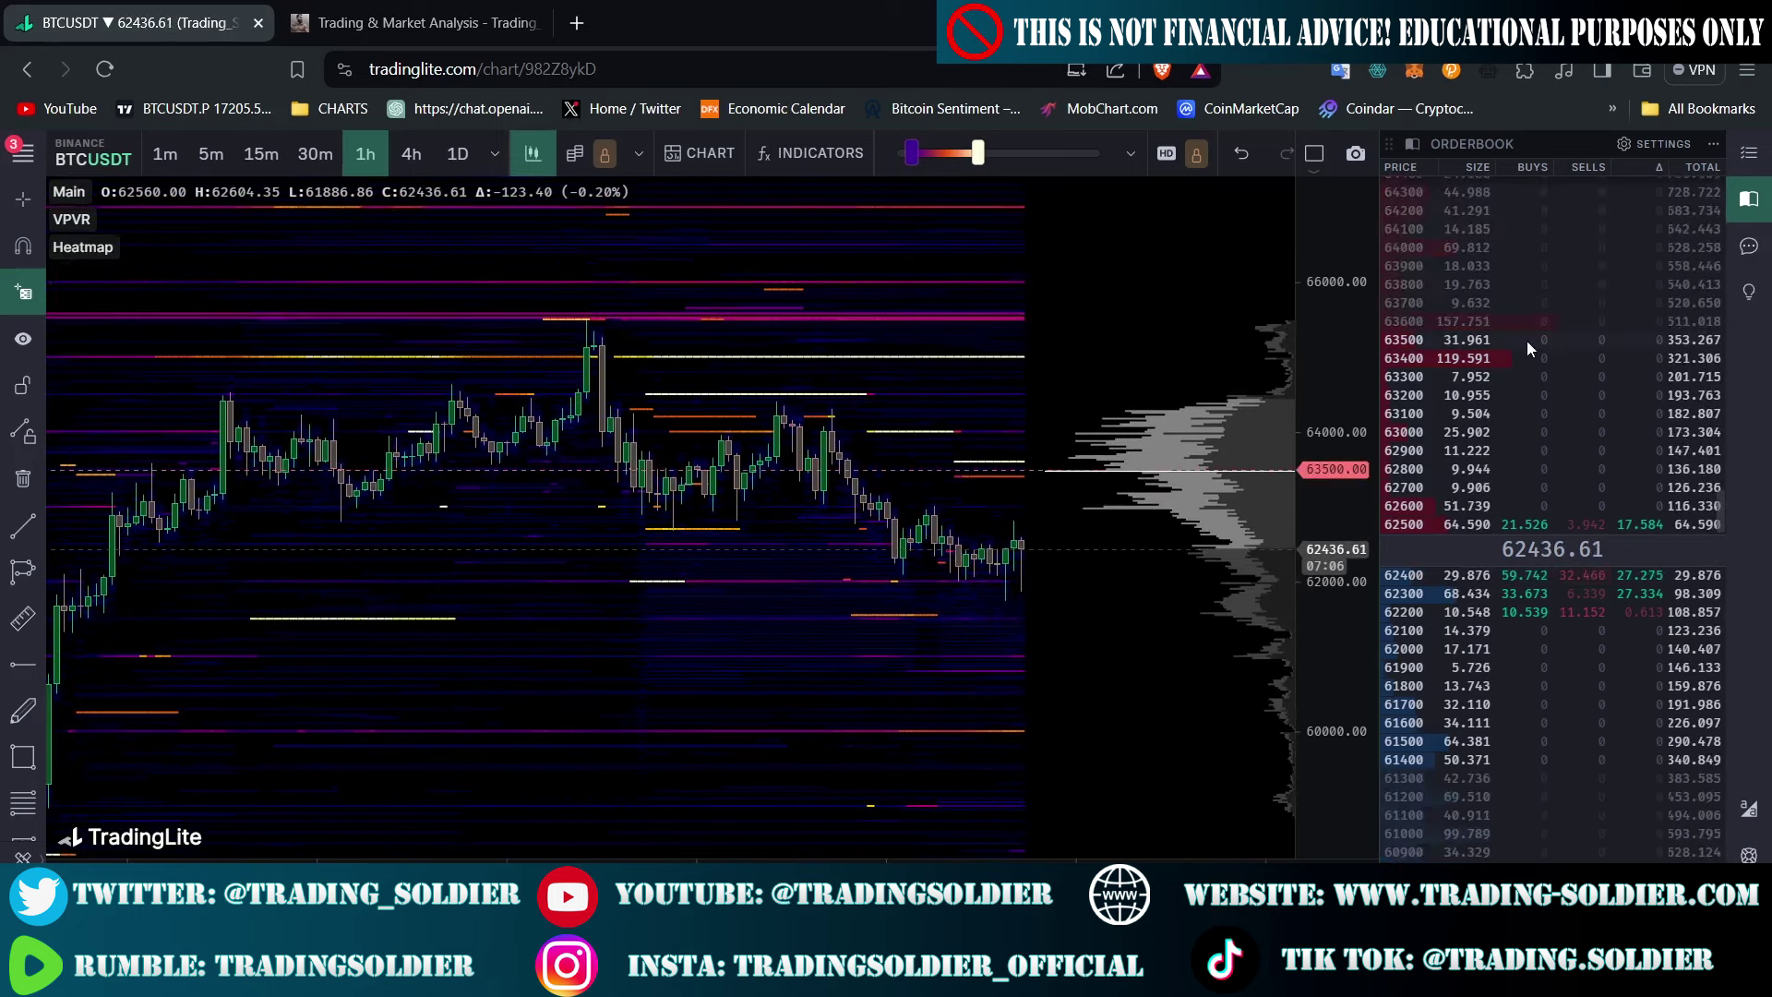
mouse_move(1534, 314)
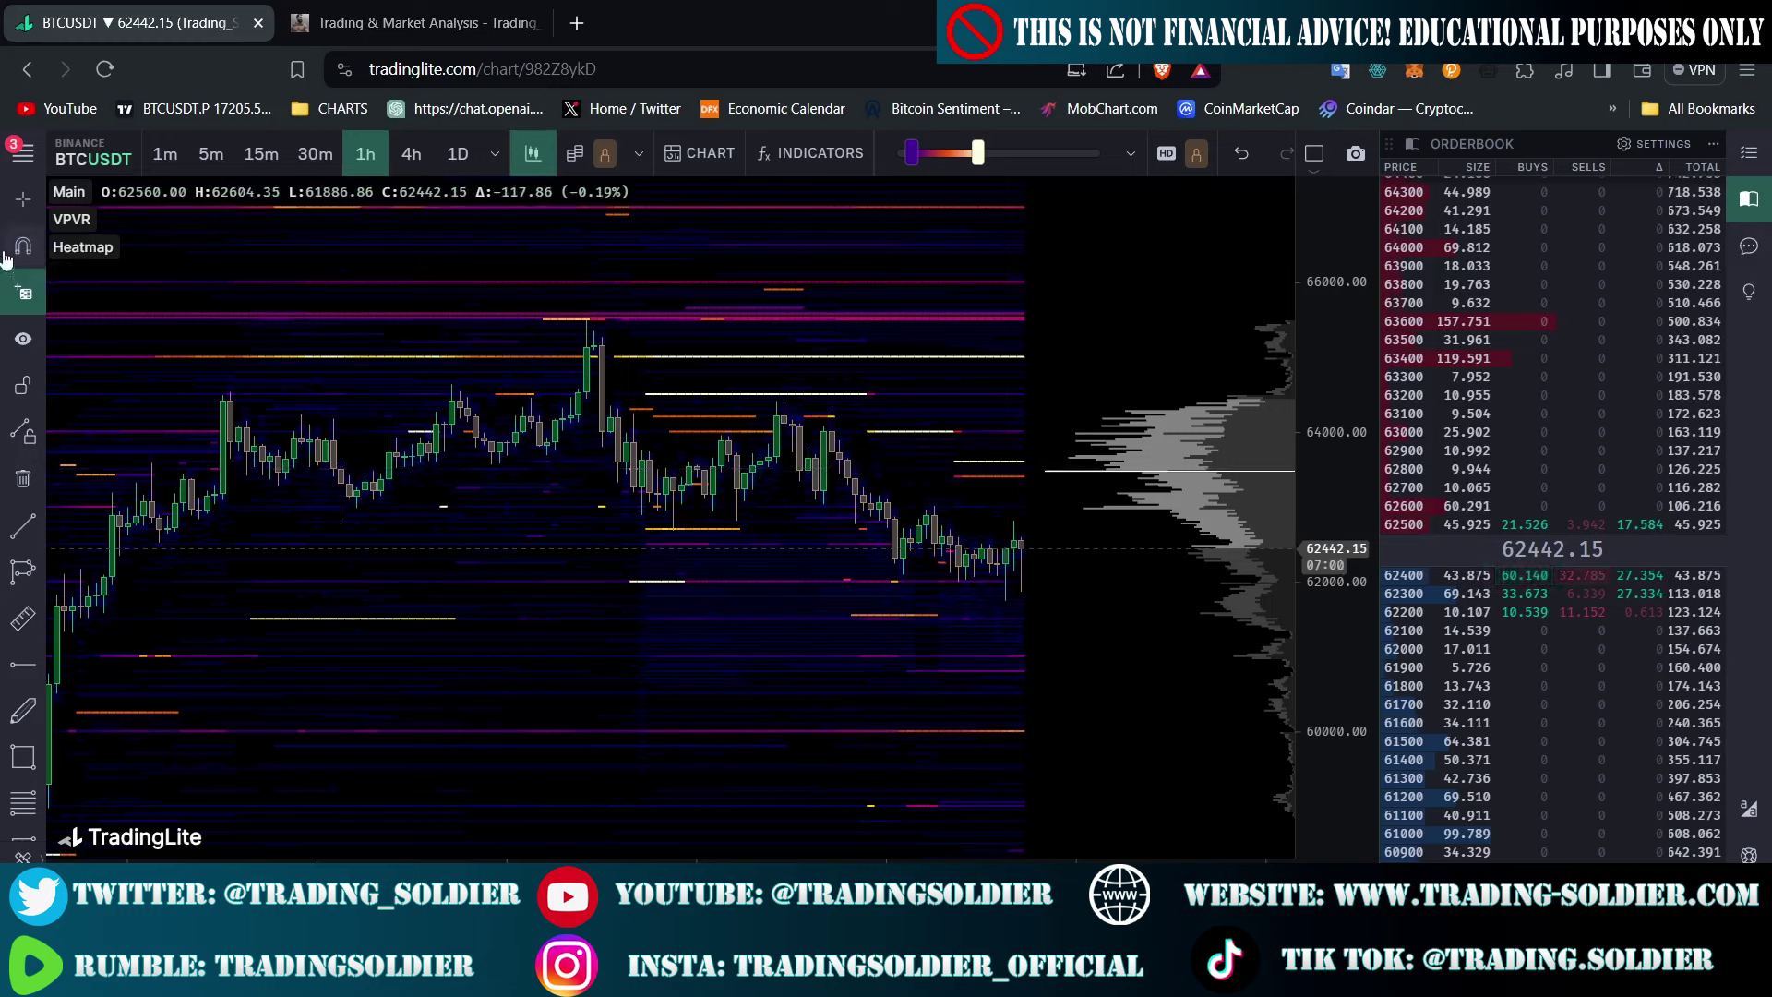
click(71, 153)
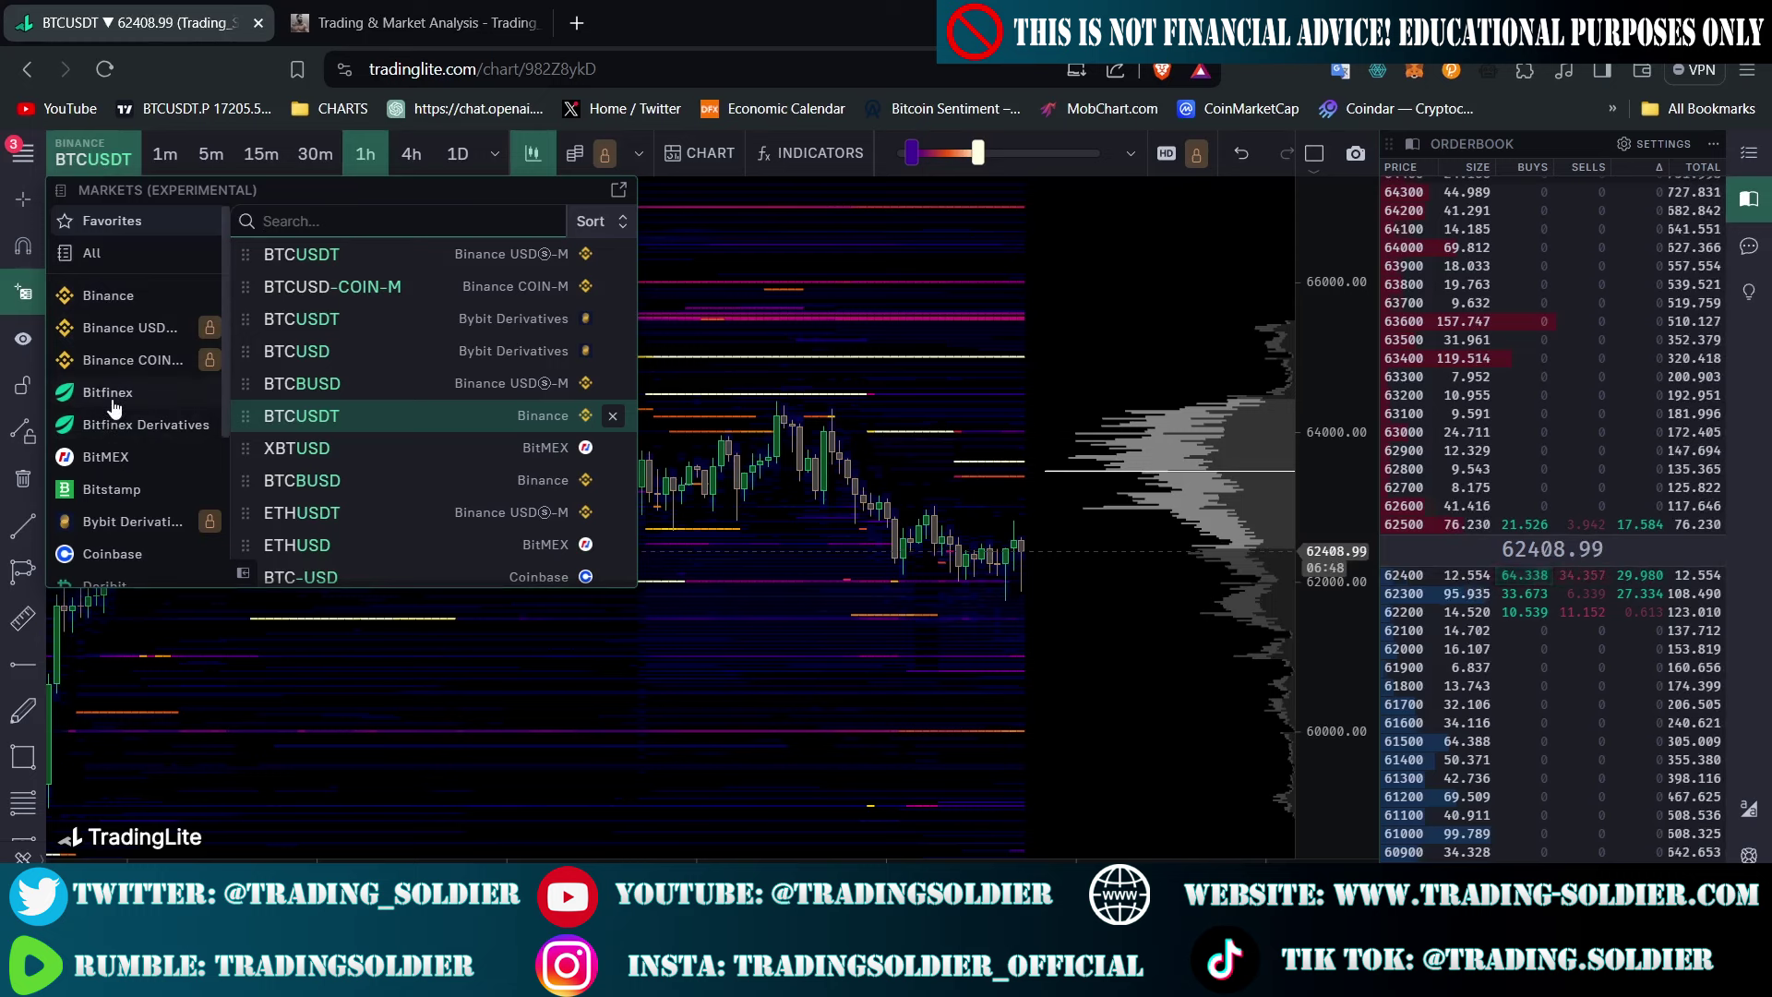
scroll(140, 475, down, 1)
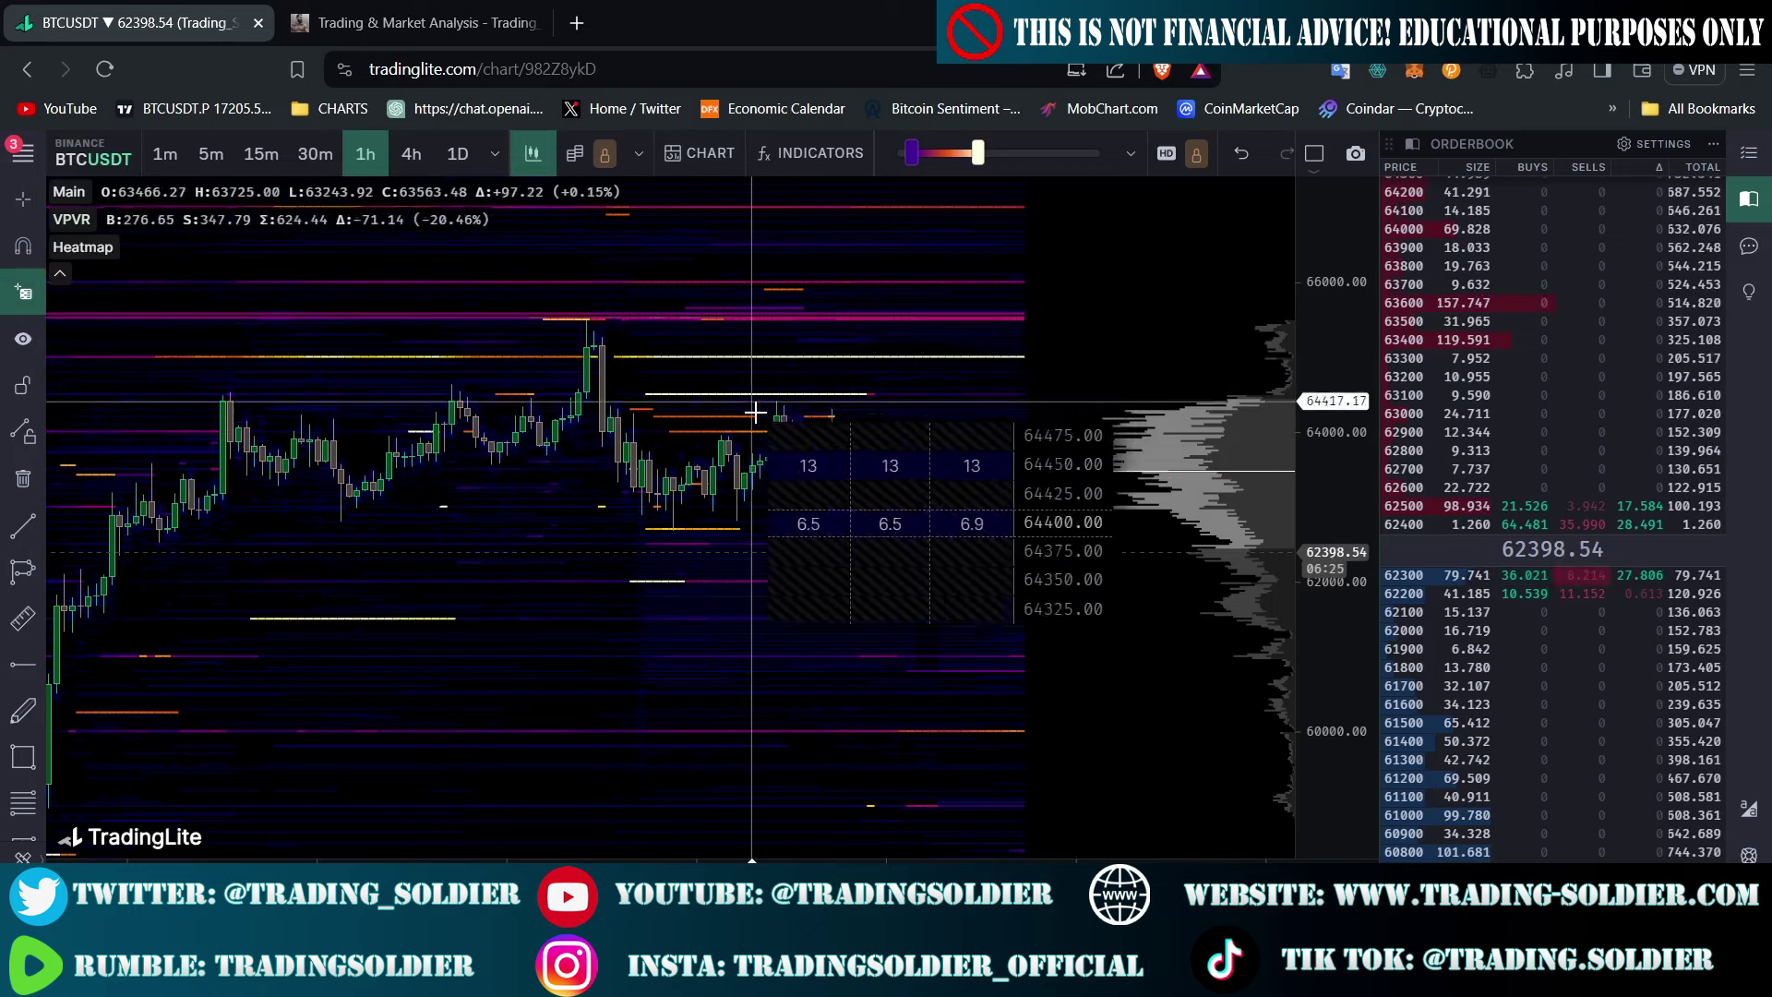
mouse_move(978, 157)
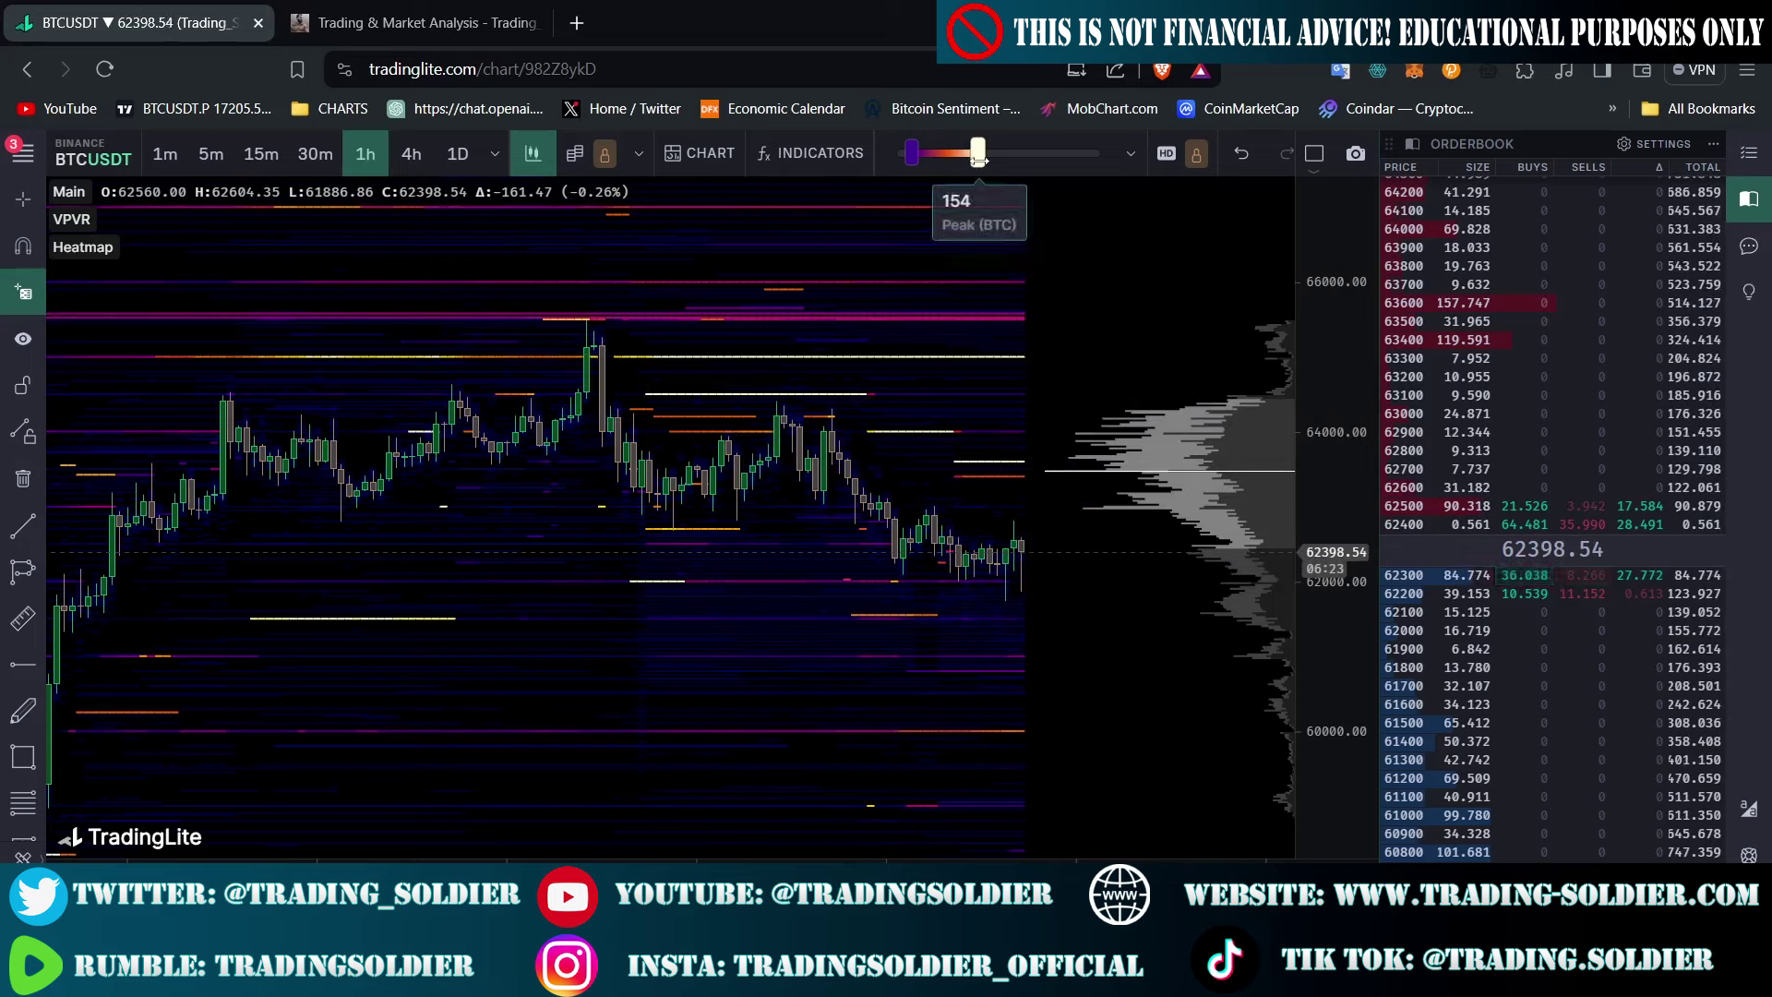
Change the chart theme from Thermovision to Default in Chart Settings
click(701, 162)
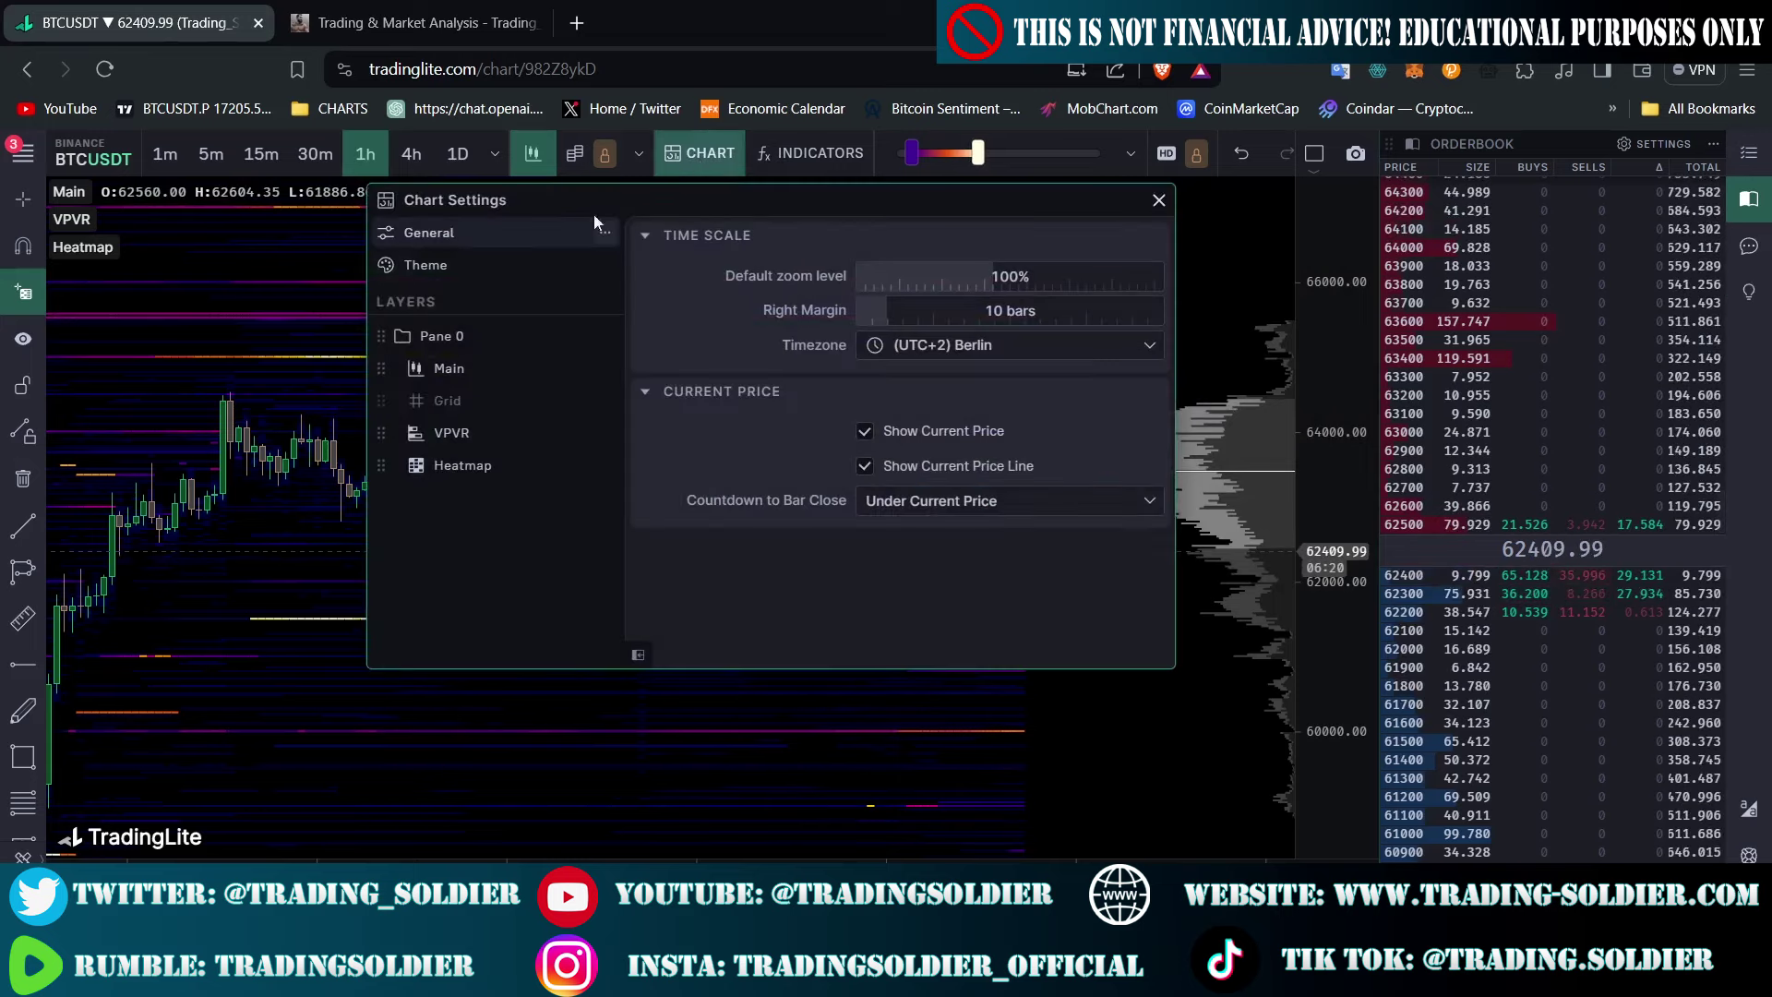
click(425, 268)
click(1034, 279)
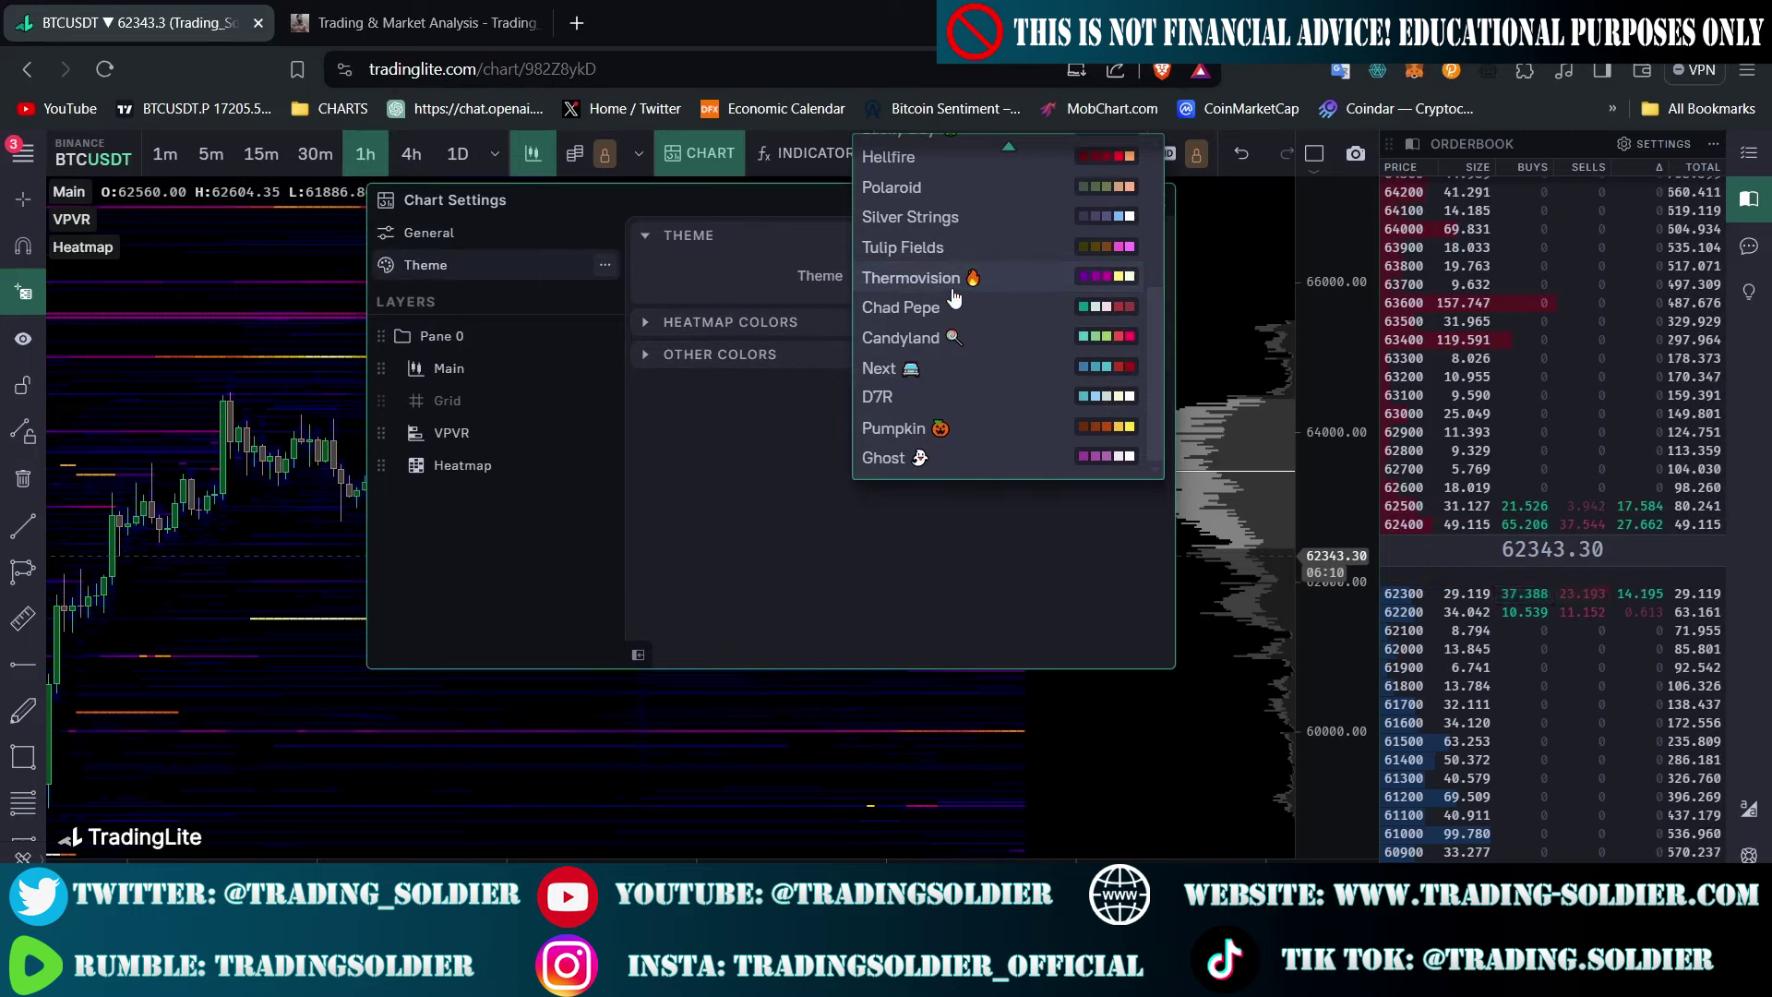
scroll(1015, 304, up, 5)
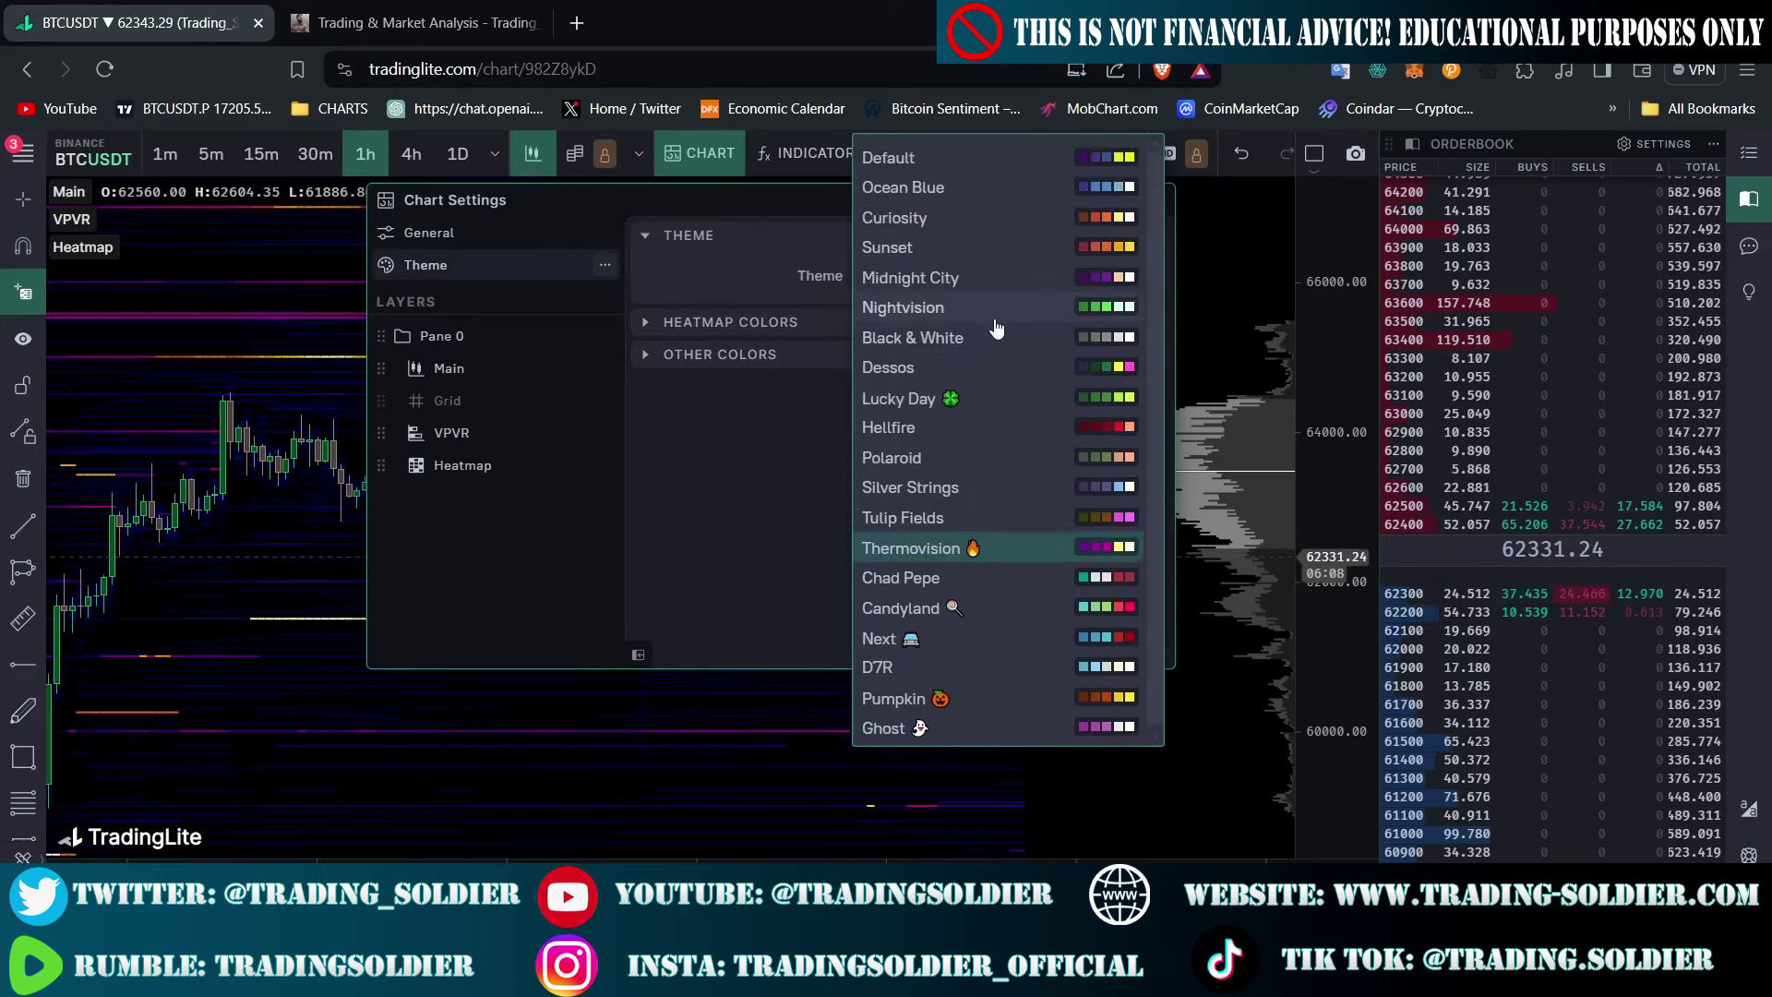
click(1009, 164)
click(1156, 198)
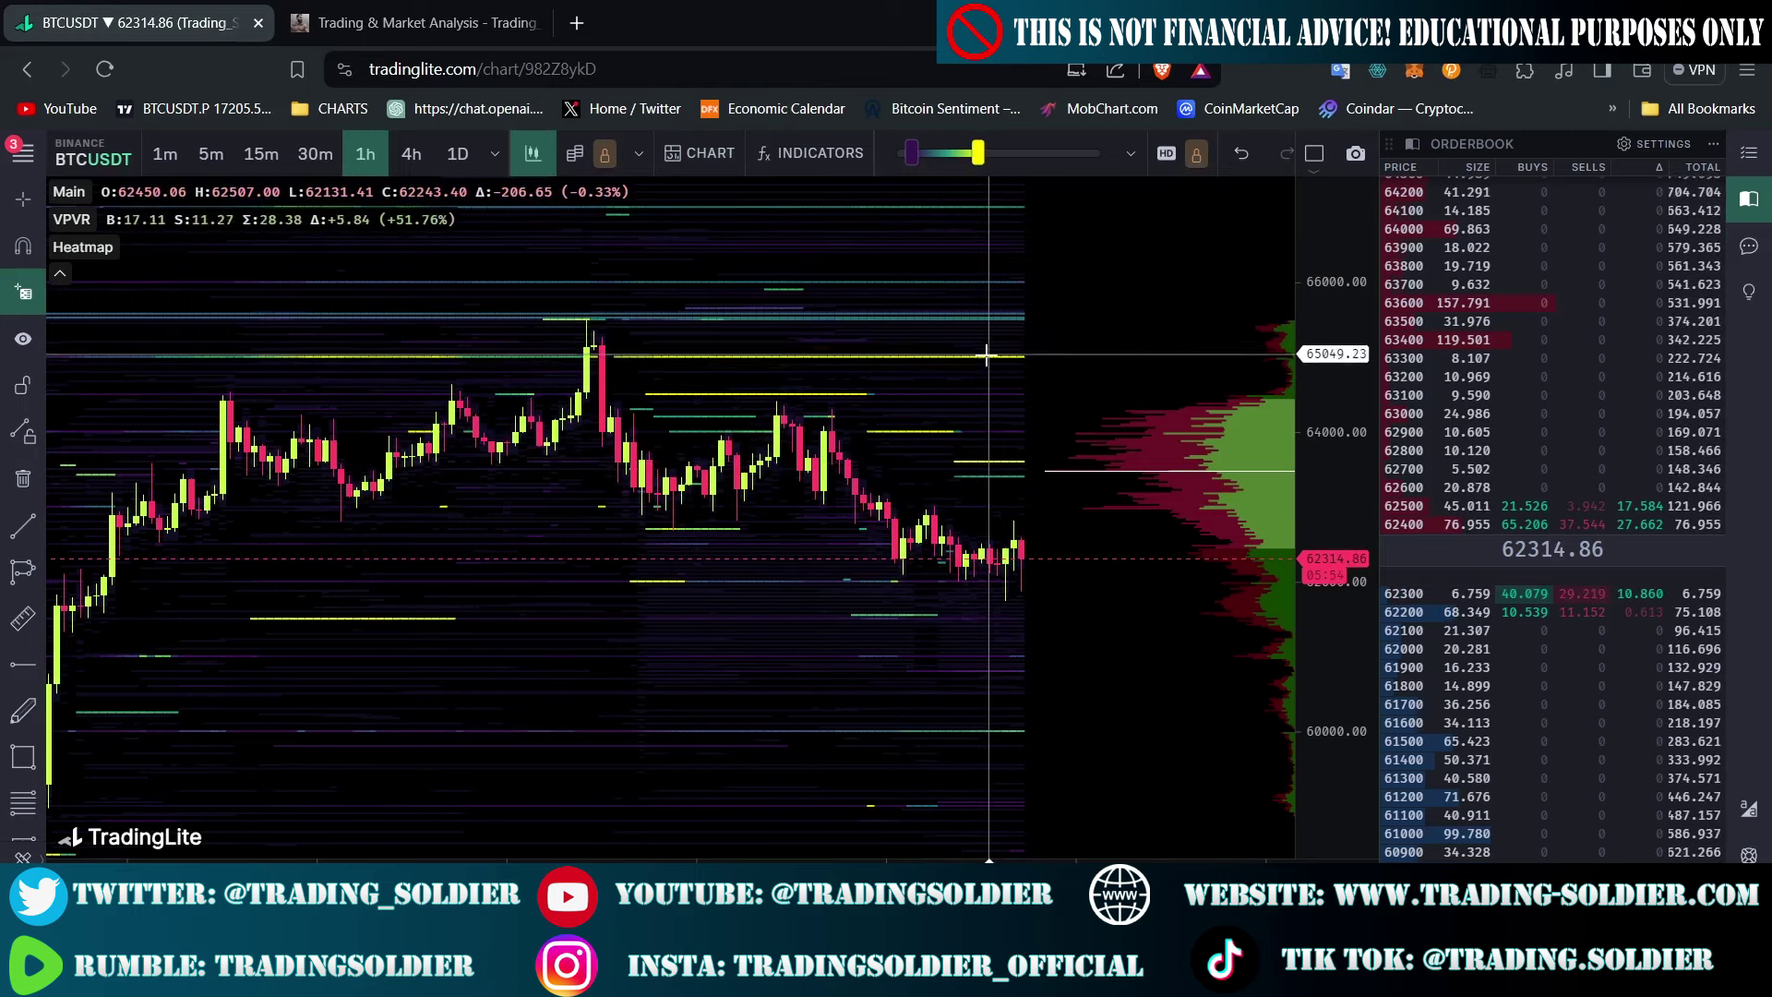
Set the chart theme back to Thermovision in Chart Settings
mouse_move(987, 356)
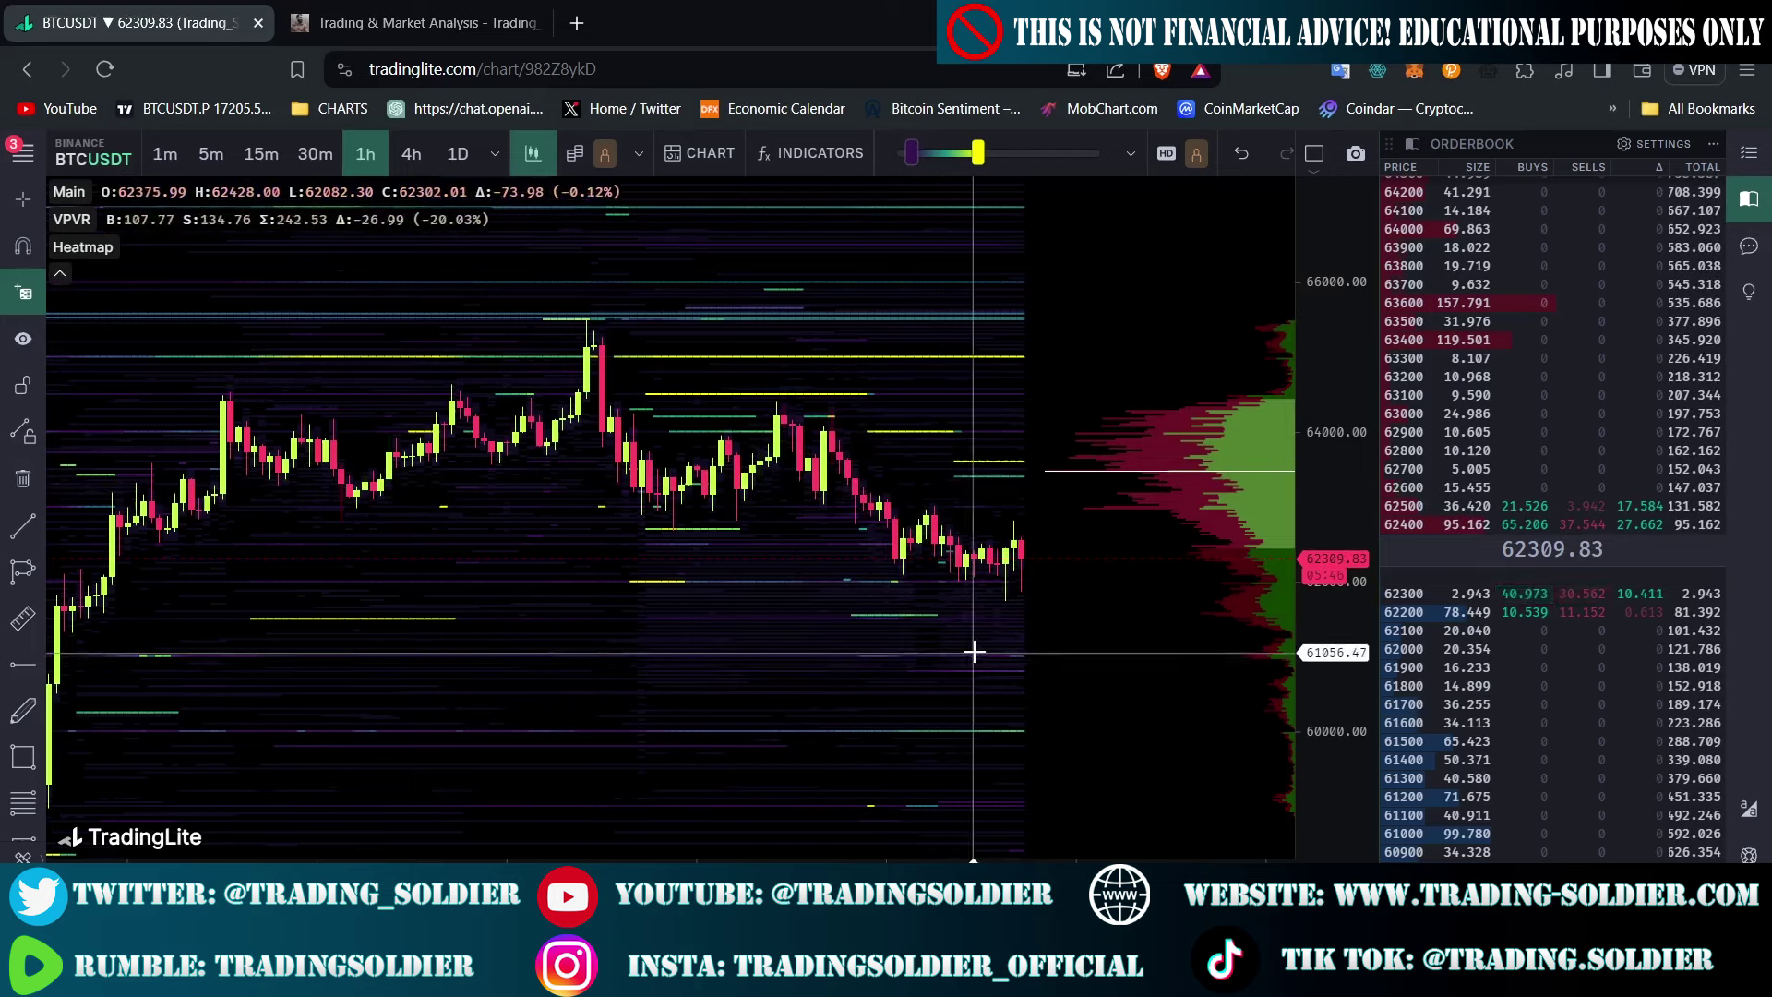
mouse_move(919, 643)
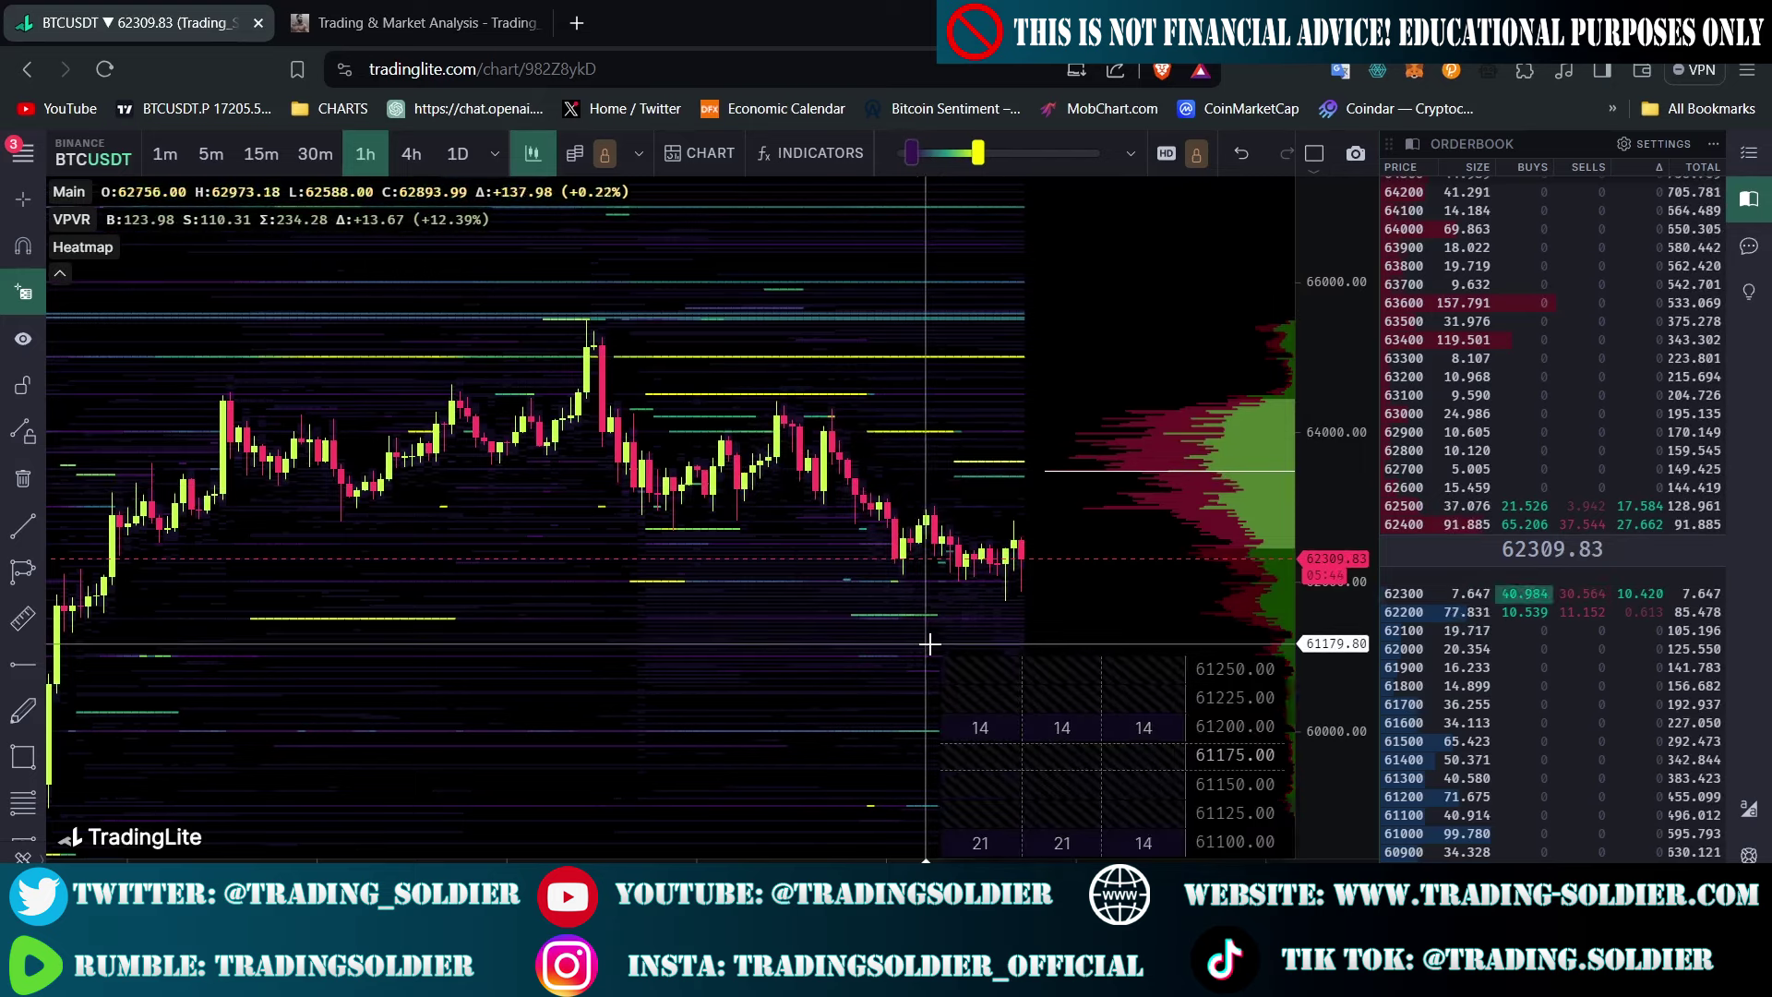
click(708, 159)
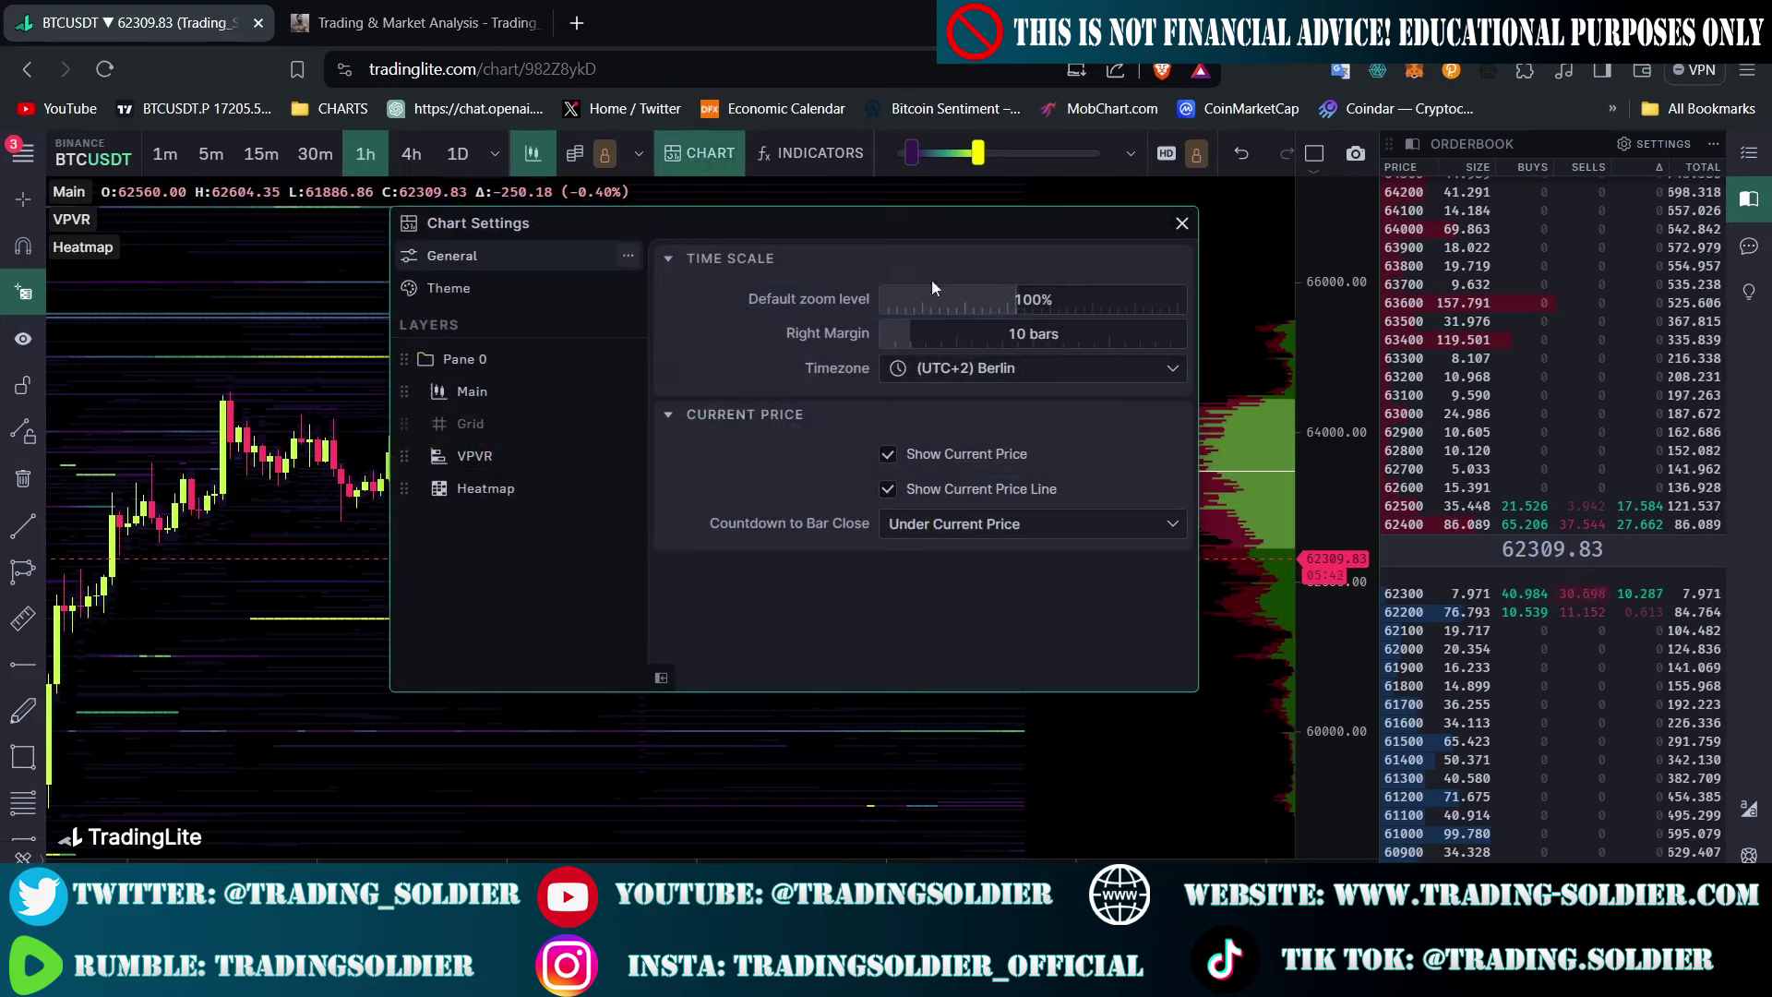
click(504, 297)
click(1111, 303)
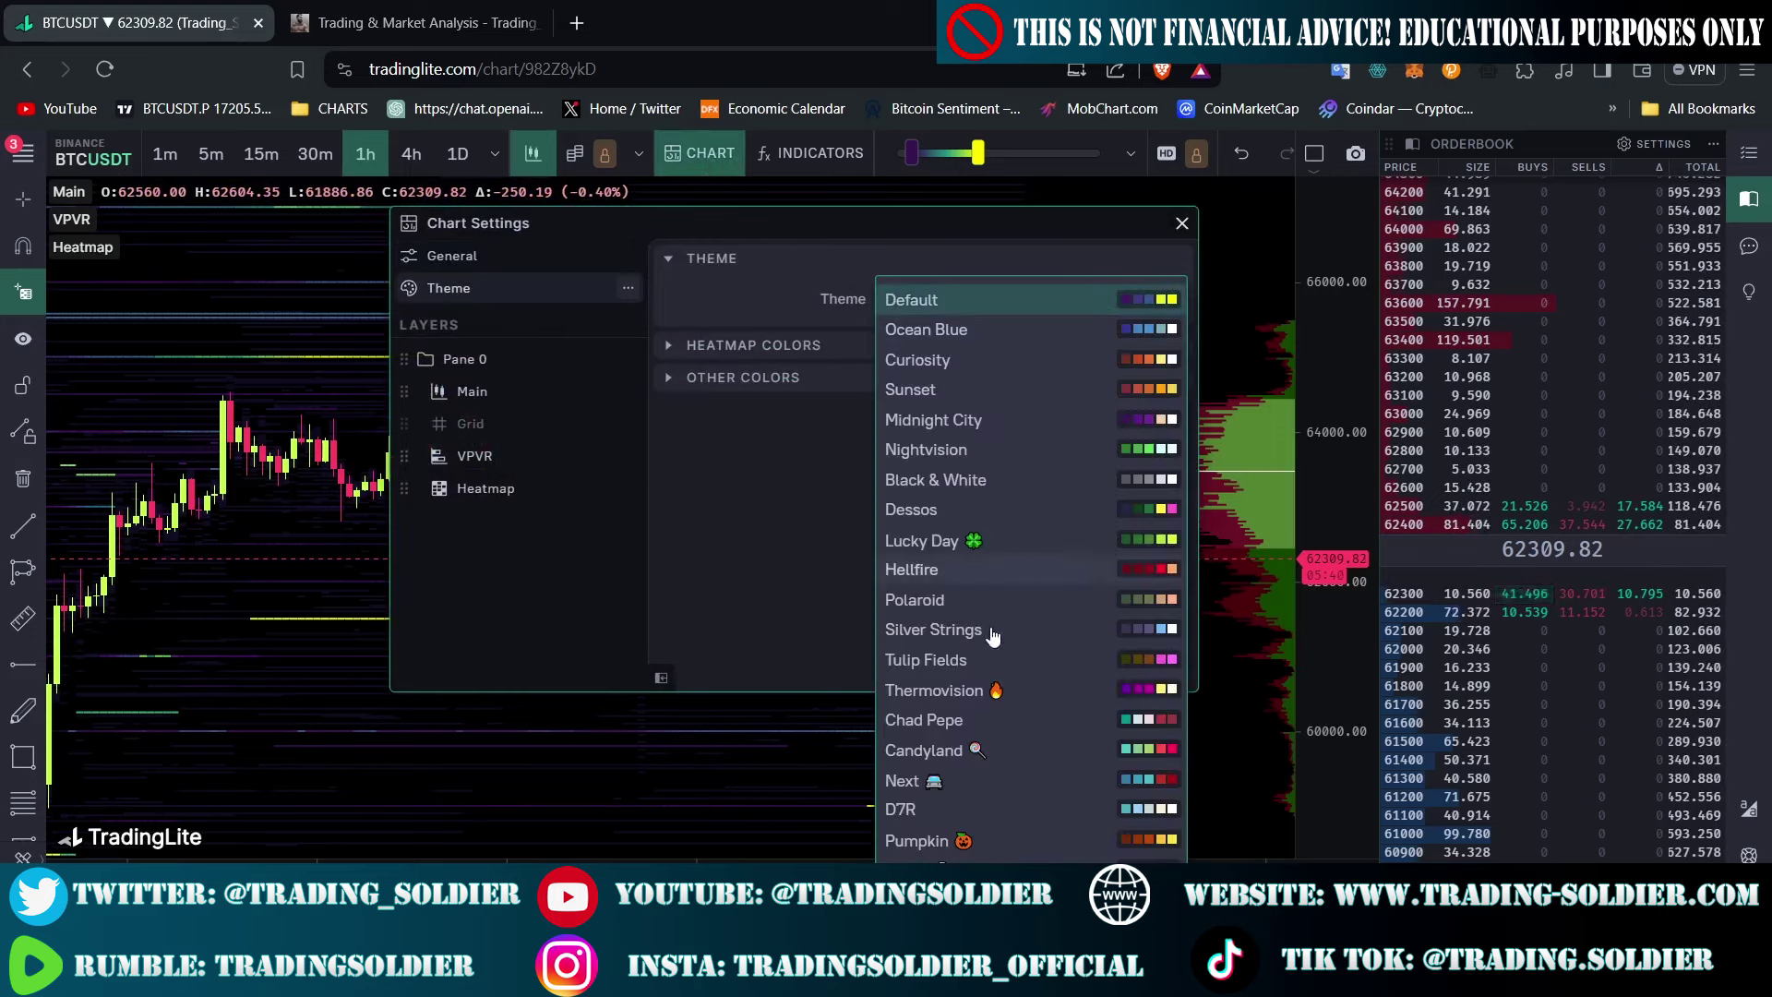
click(972, 691)
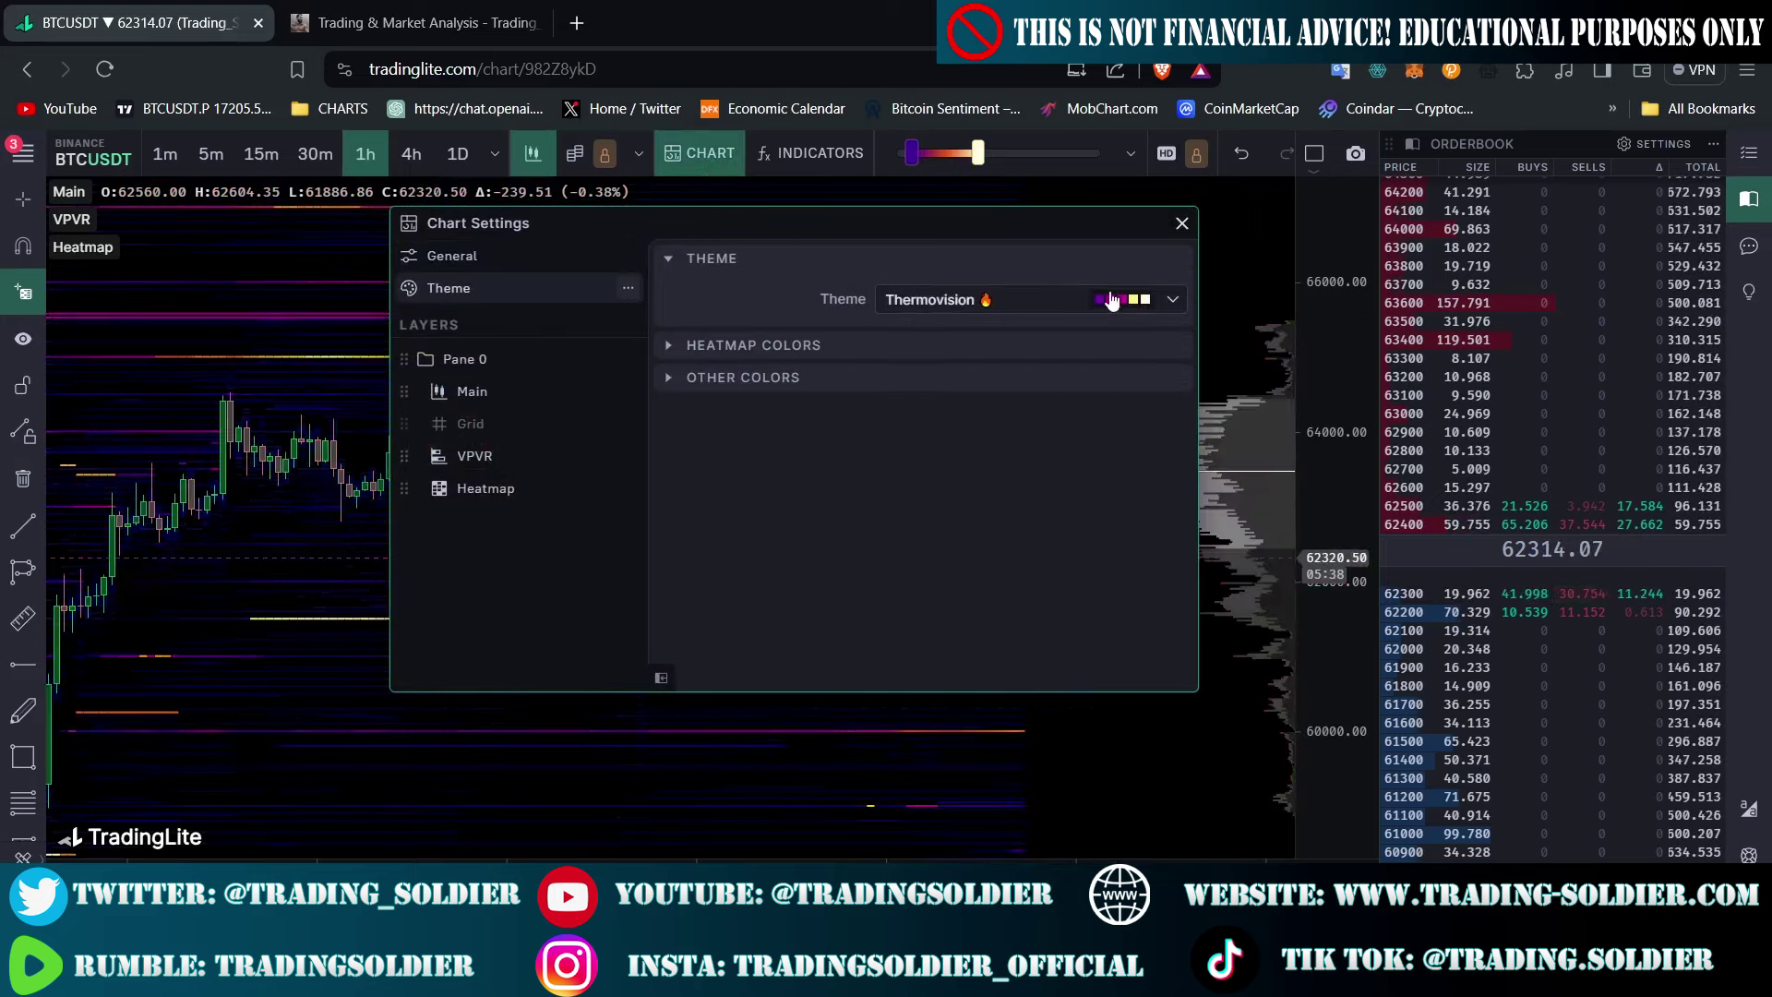
click(1181, 224)
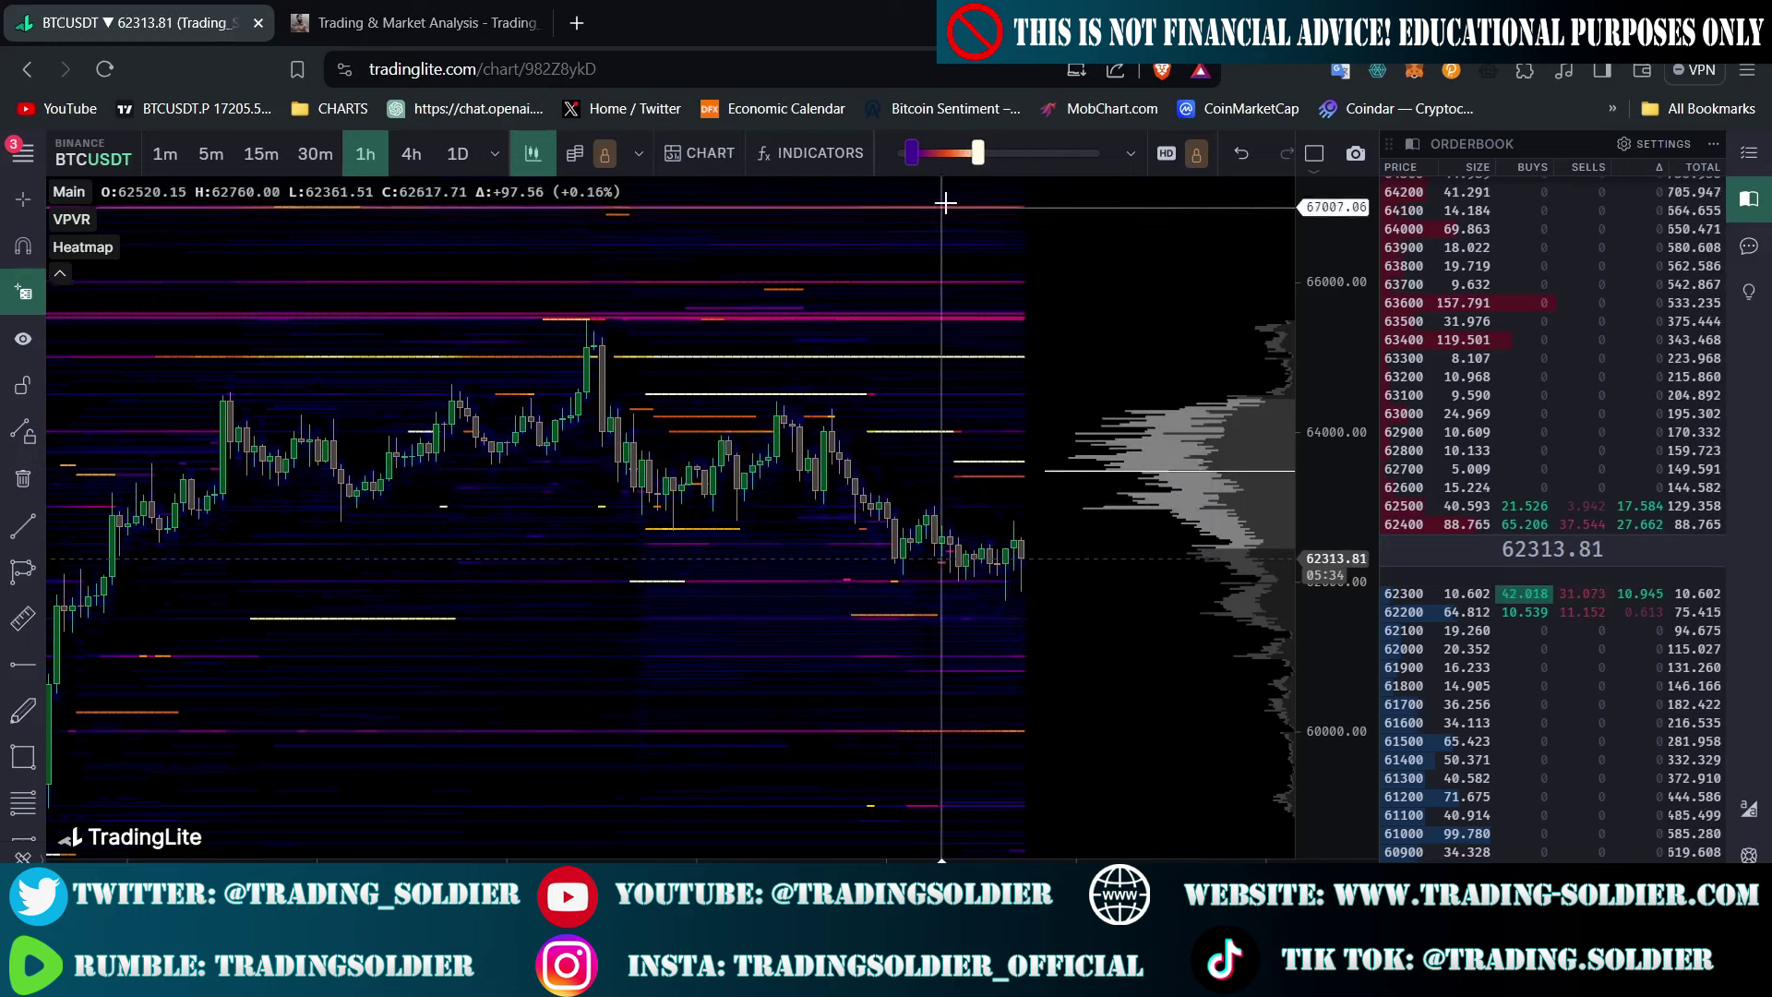
Nudge the heatmap's Min (BTC) threshold up to about 9.1 BTC
mouse_move(987, 153)
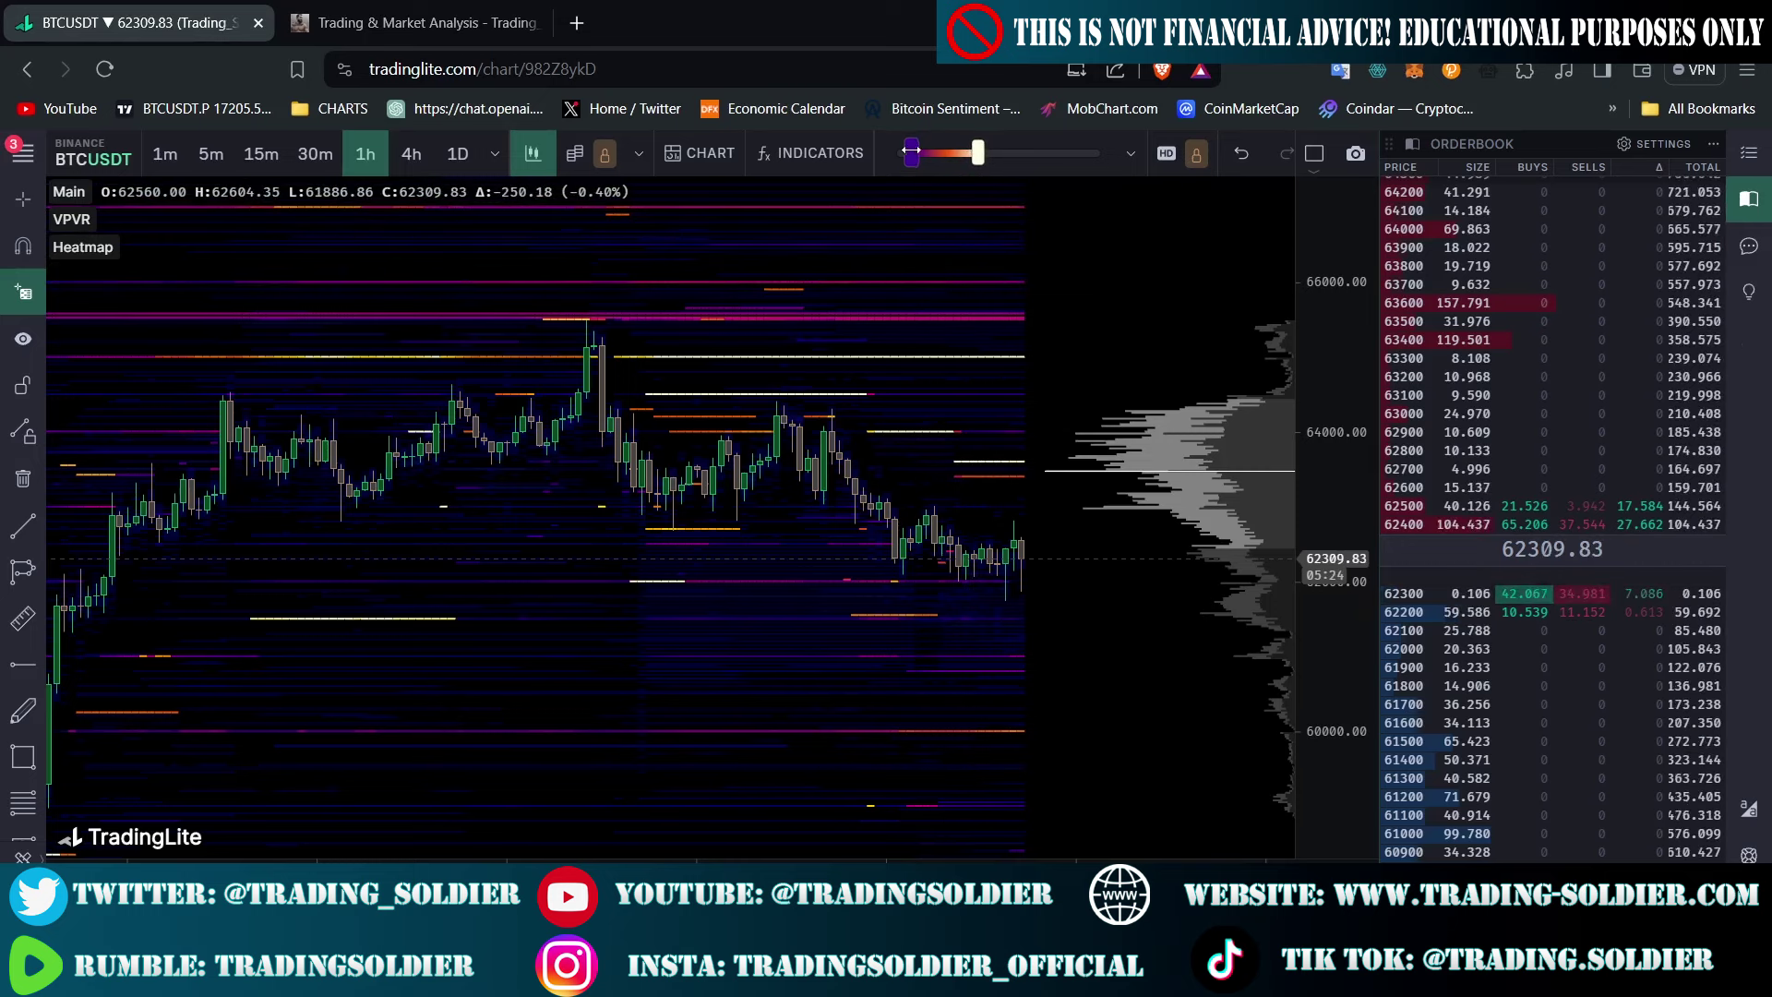
mouse_move(911, 152)
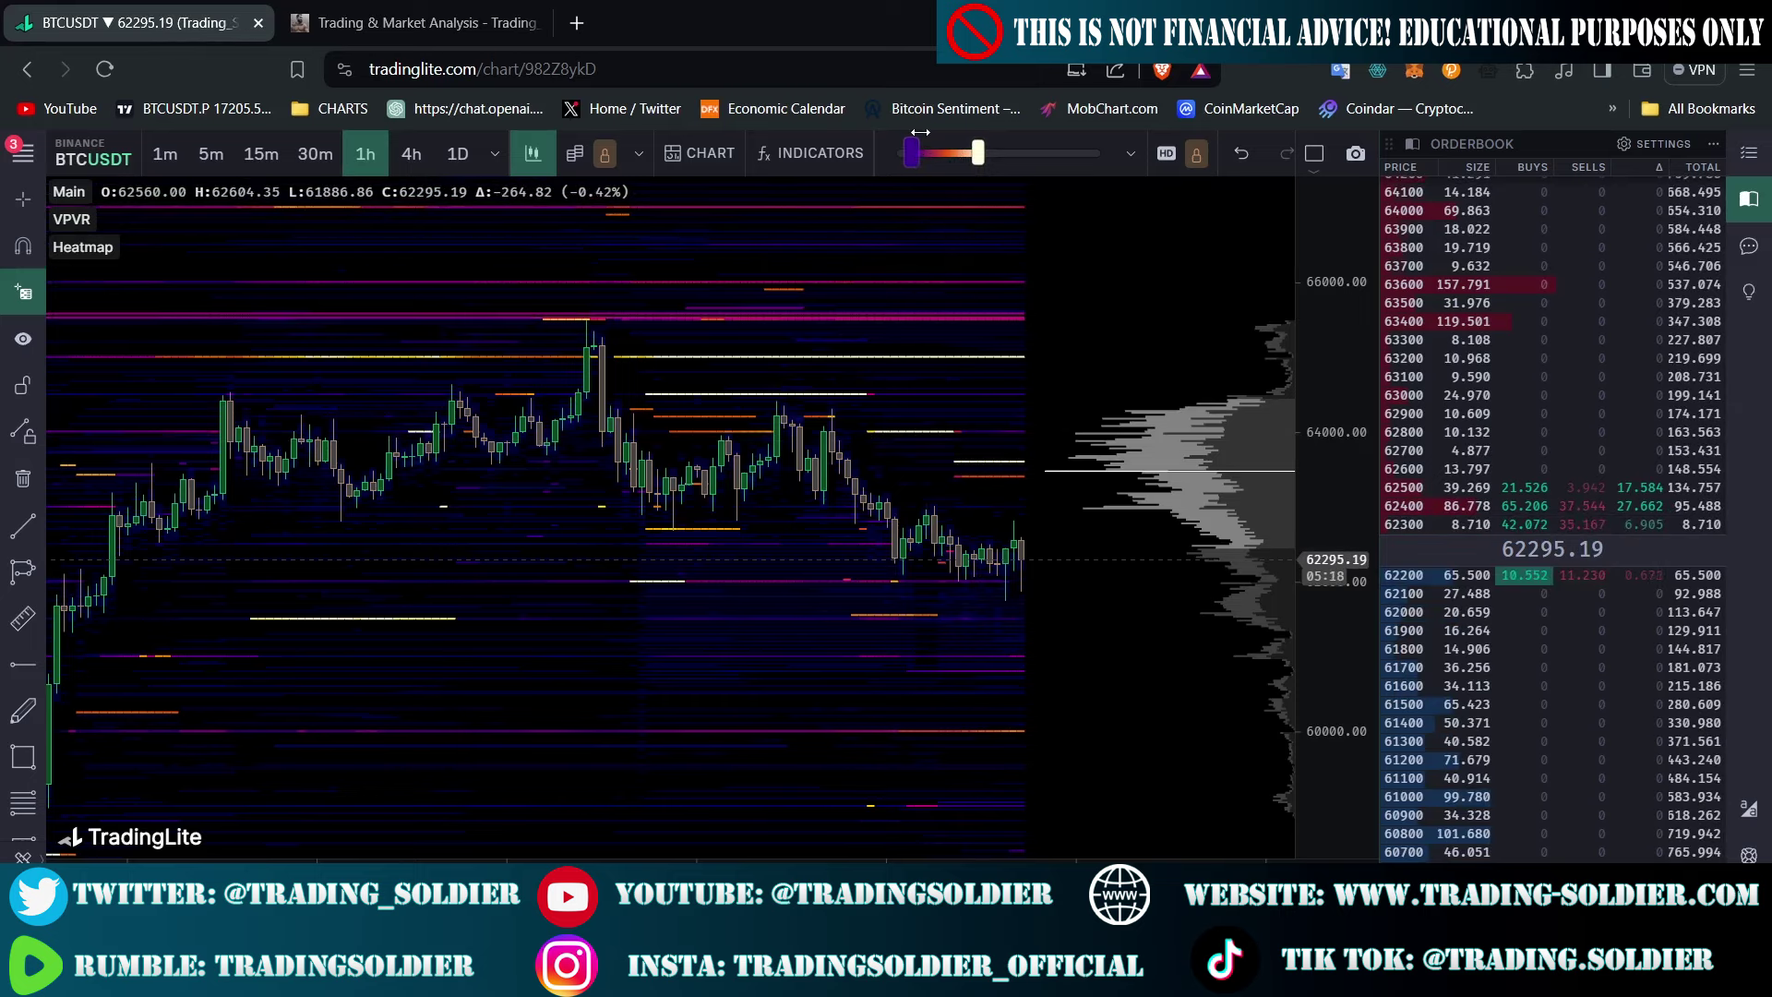
drag(911, 147, 917, 150)
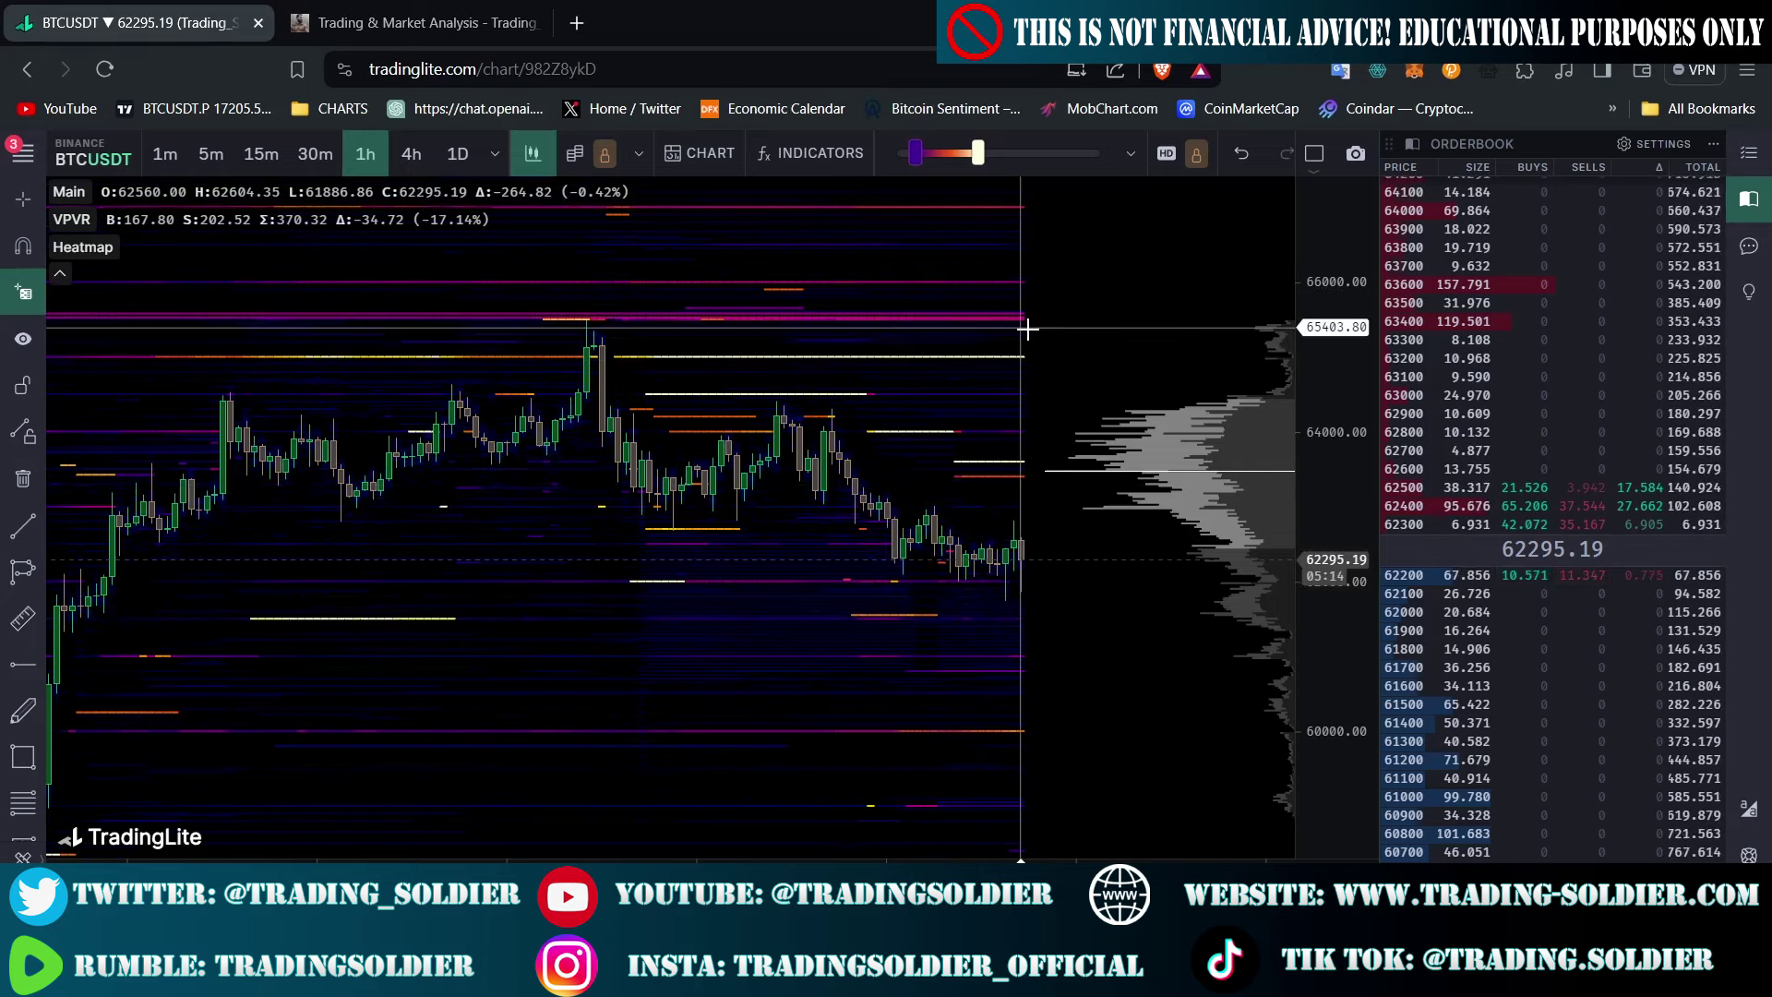
Open the Markets panel listing BTC pairs from Binance, Bybit, BitMEX and Coinbase
drag(1076, 514, 1120, 545)
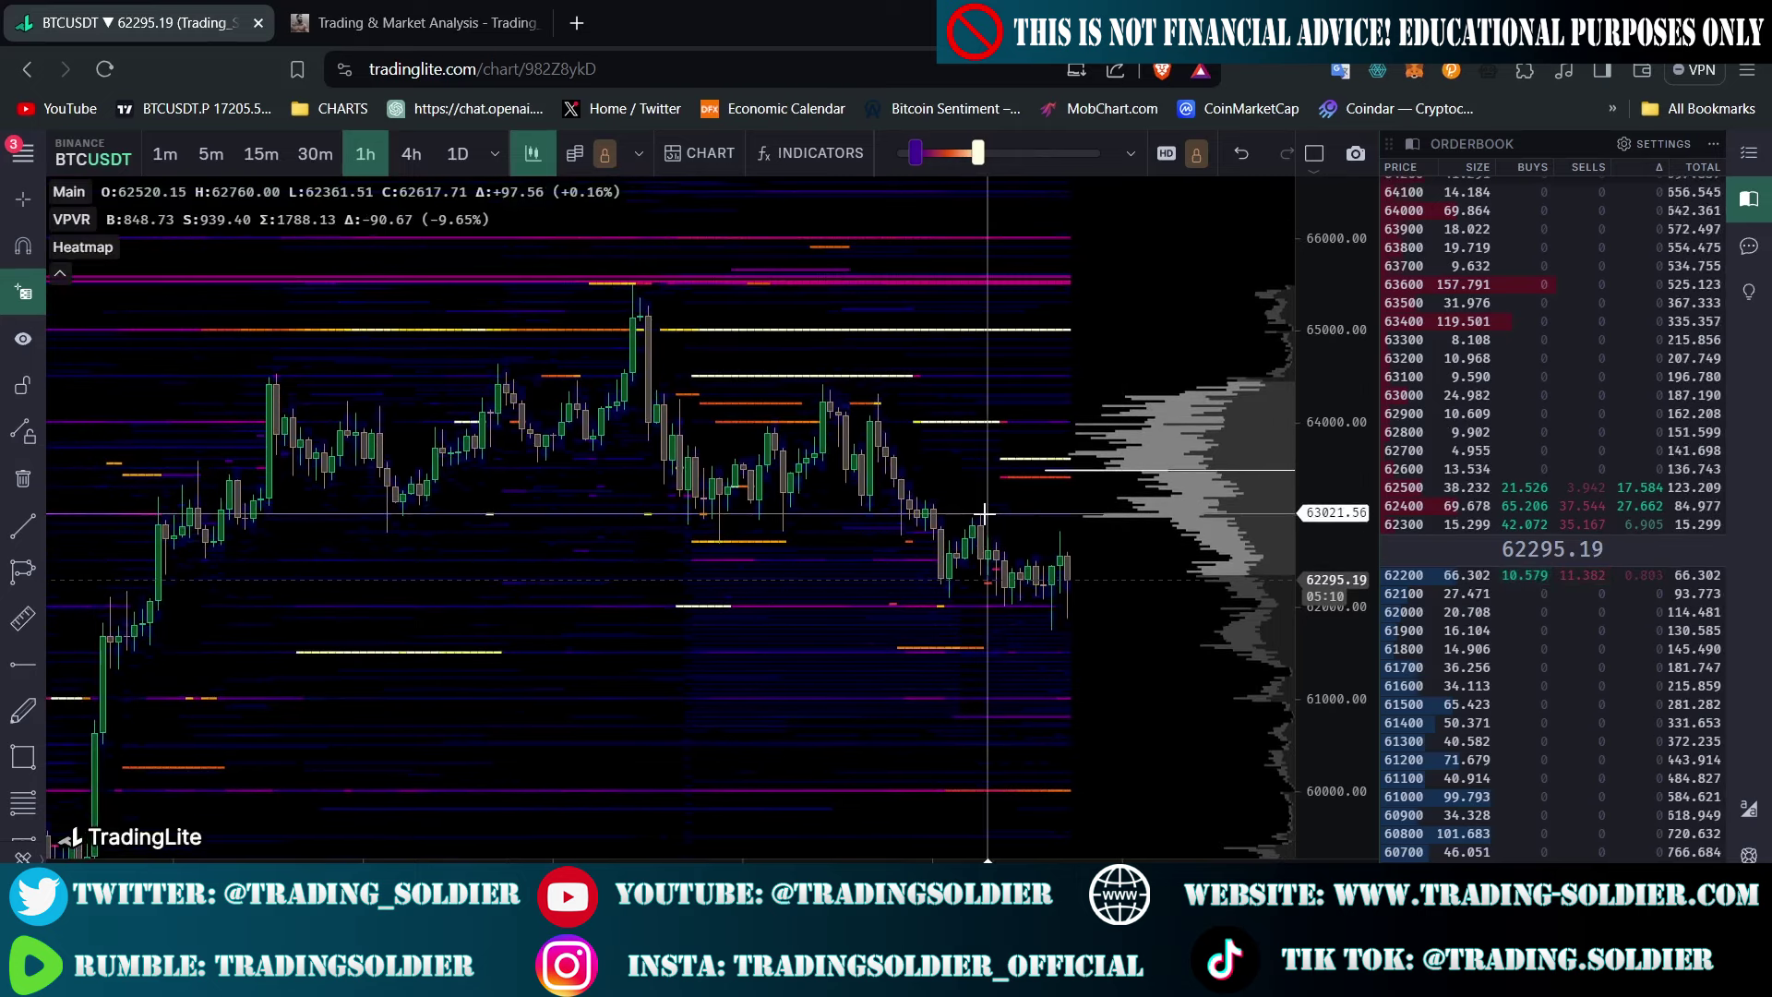
scroll(984, 513, up, 1)
mouse_move(1006, 439)
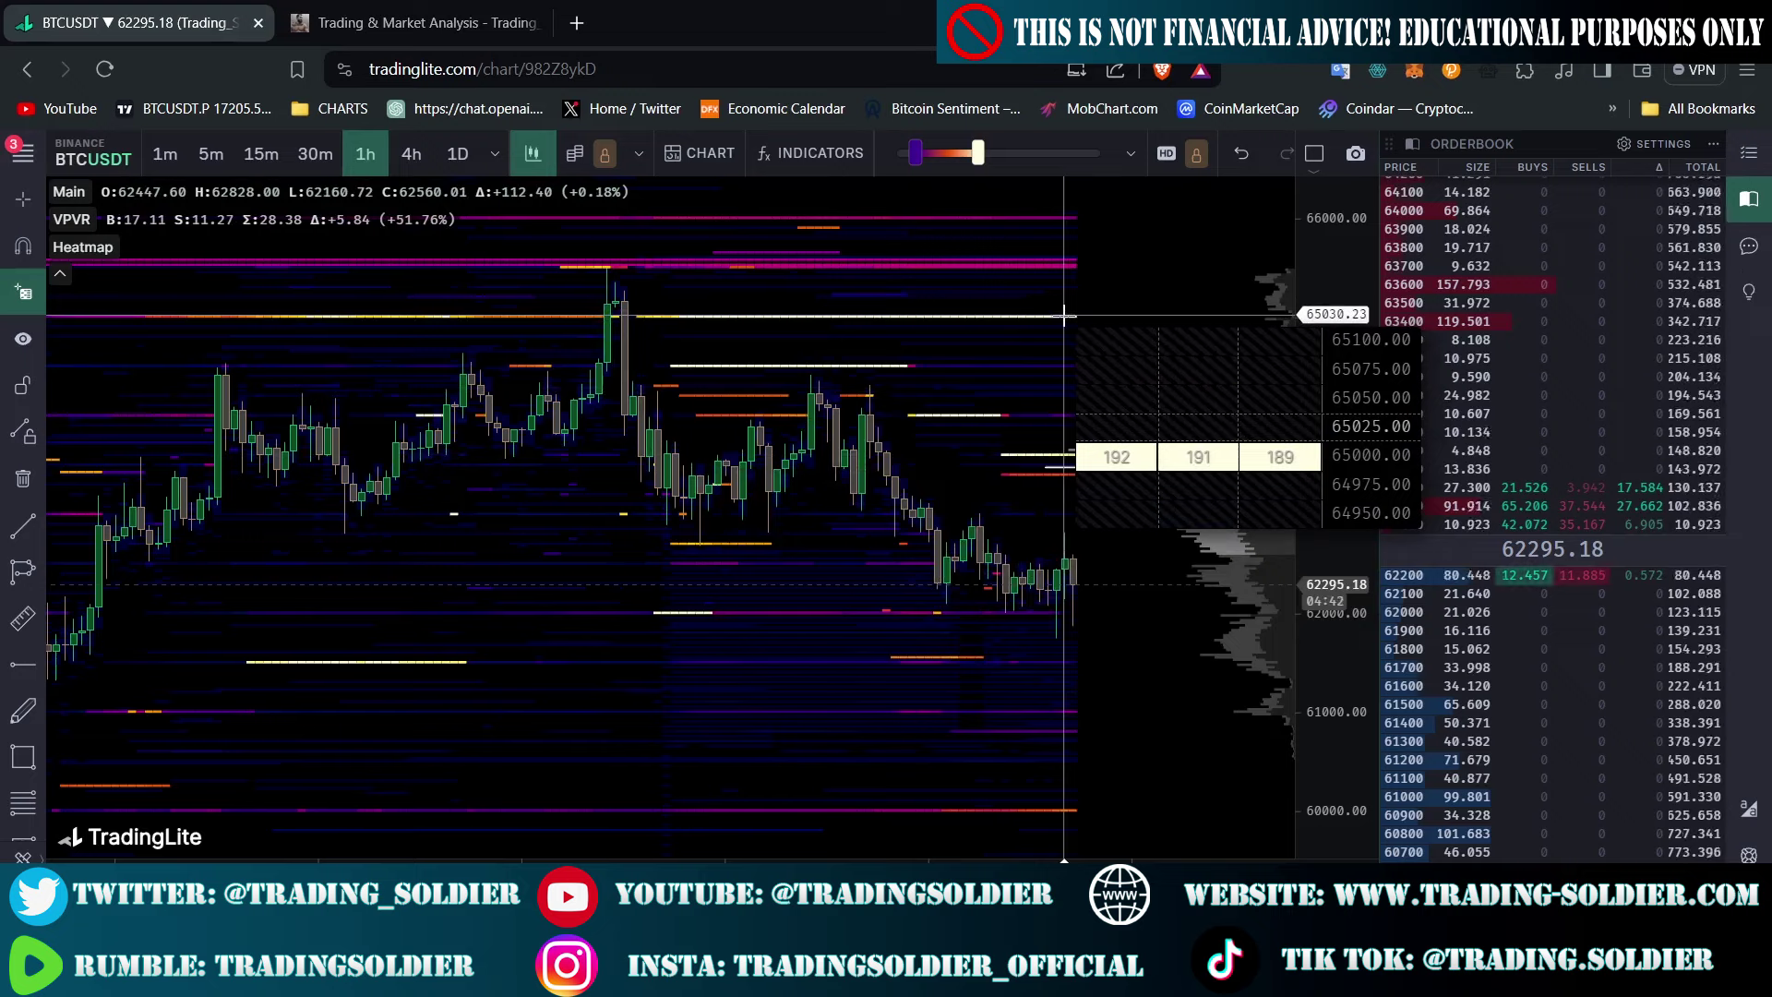
click(93, 157)
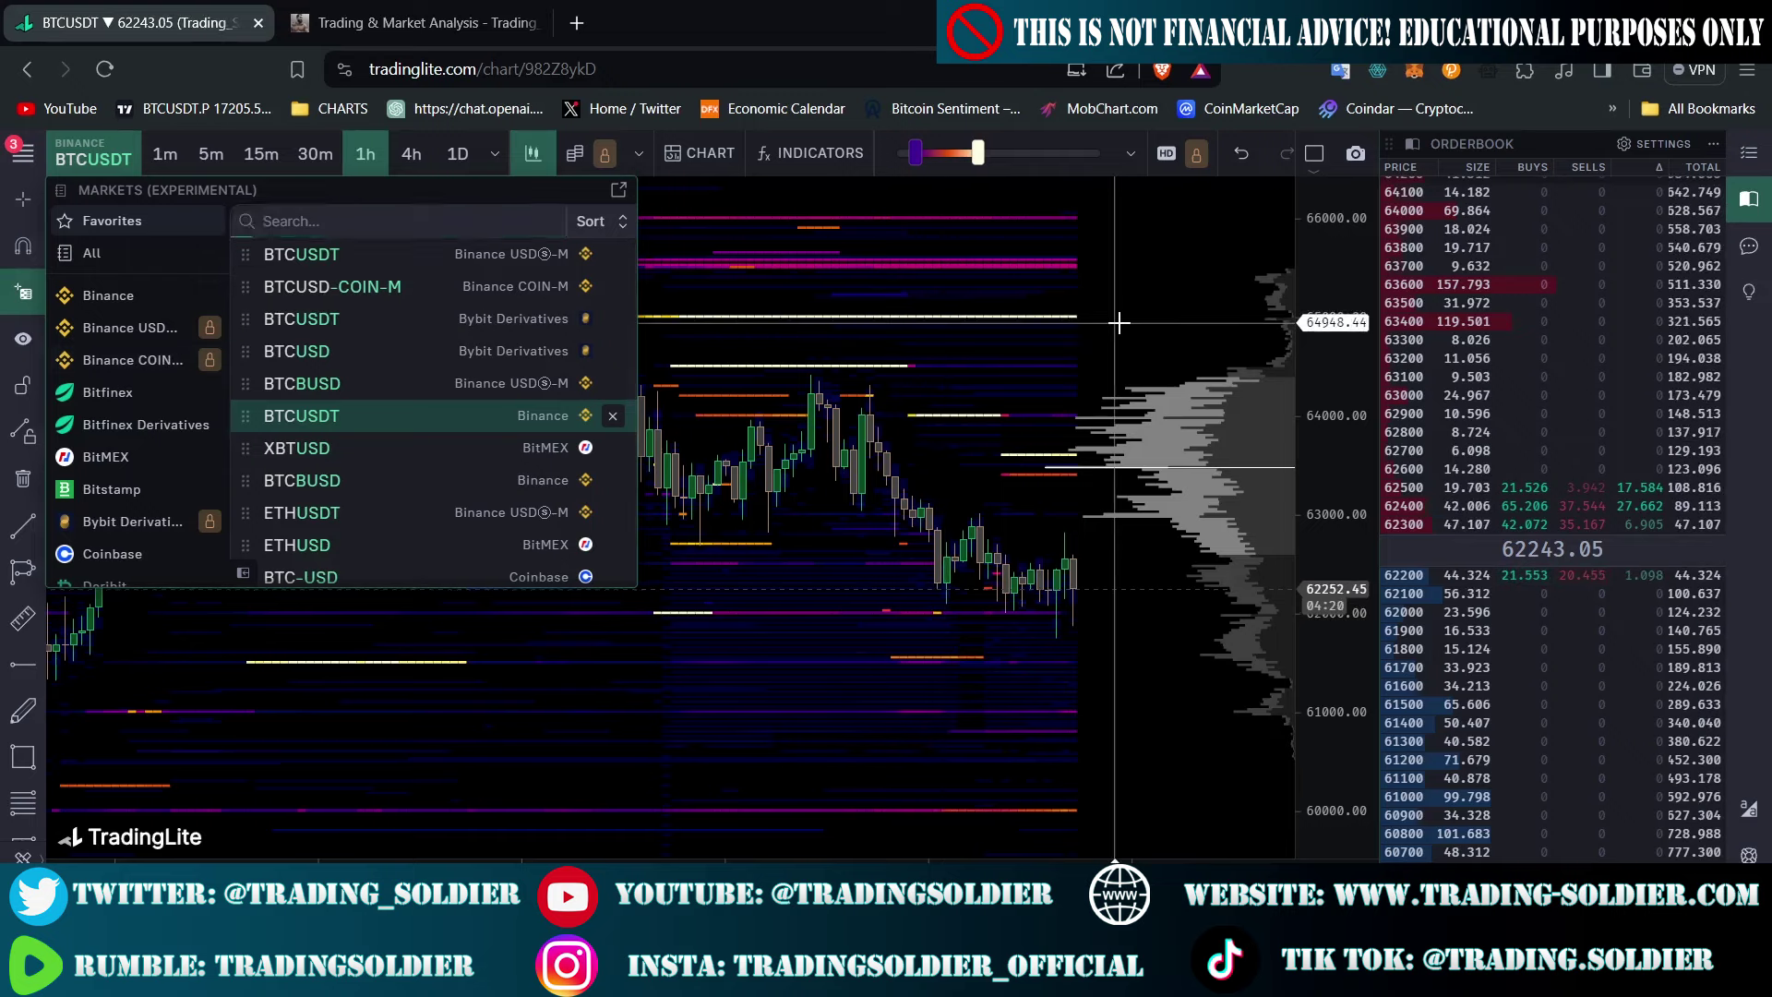
Dismiss the Markets panel, keeping the Binance BTCUSDT symbol
click(1061, 318)
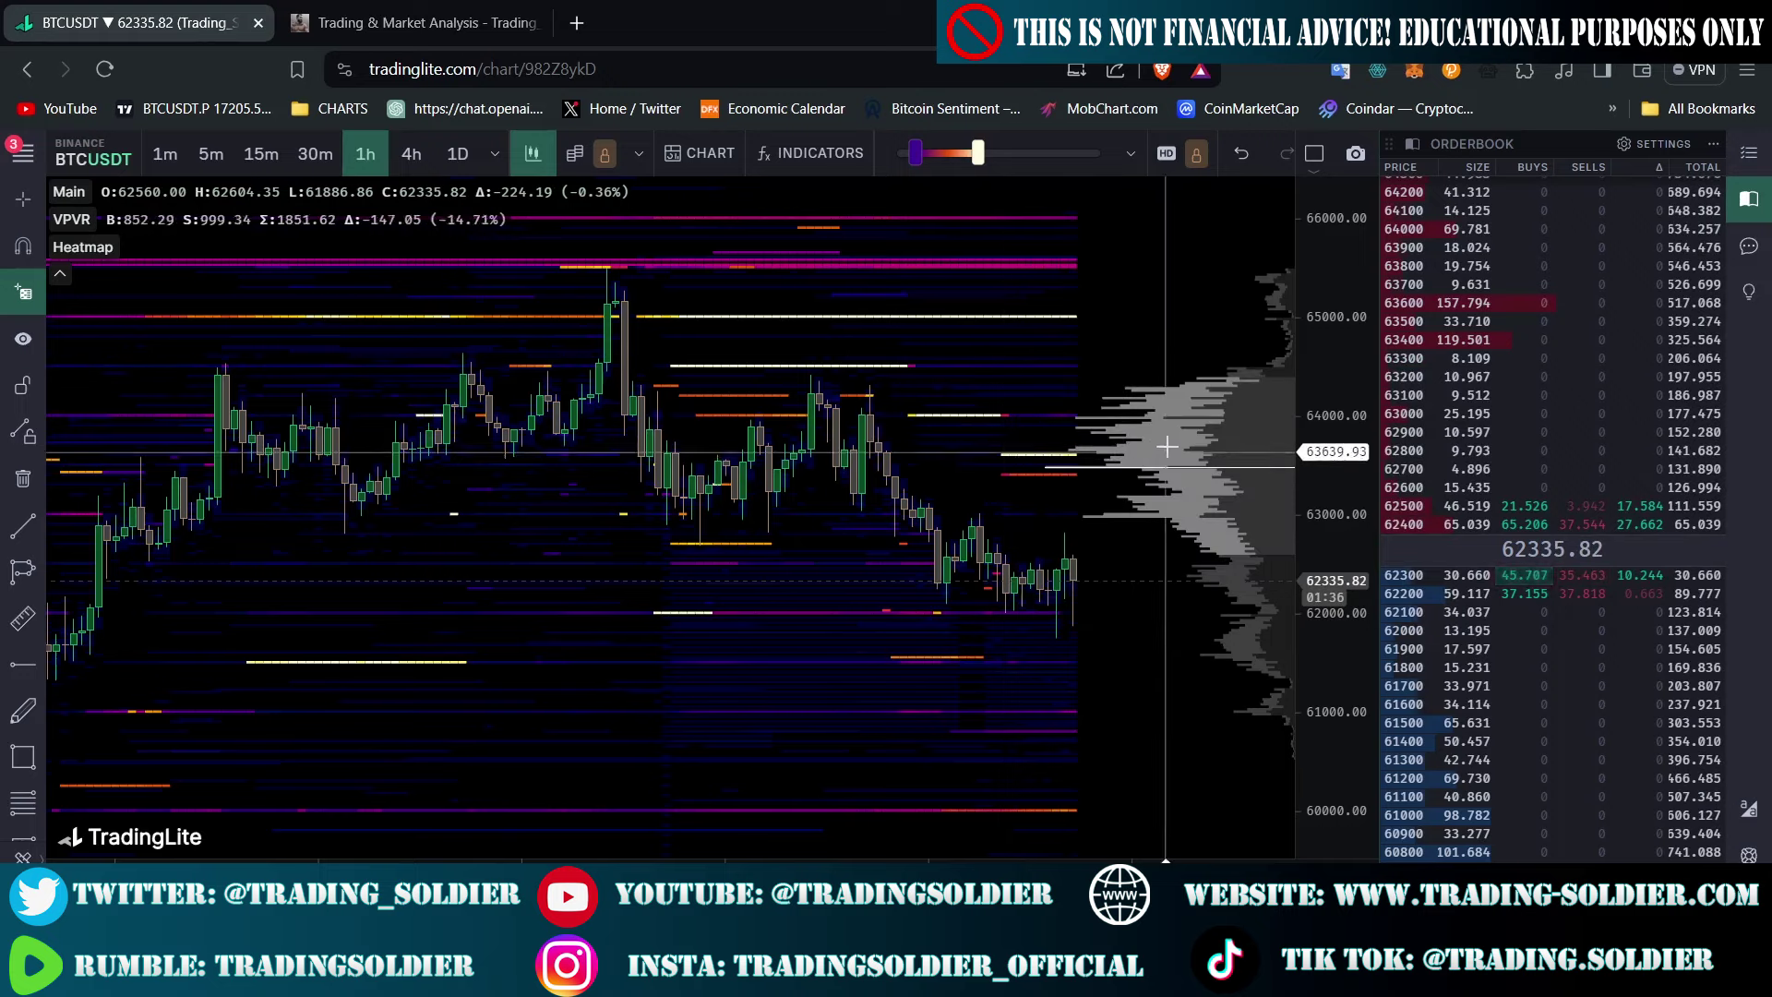
scroll(1197, 373, down, 3)
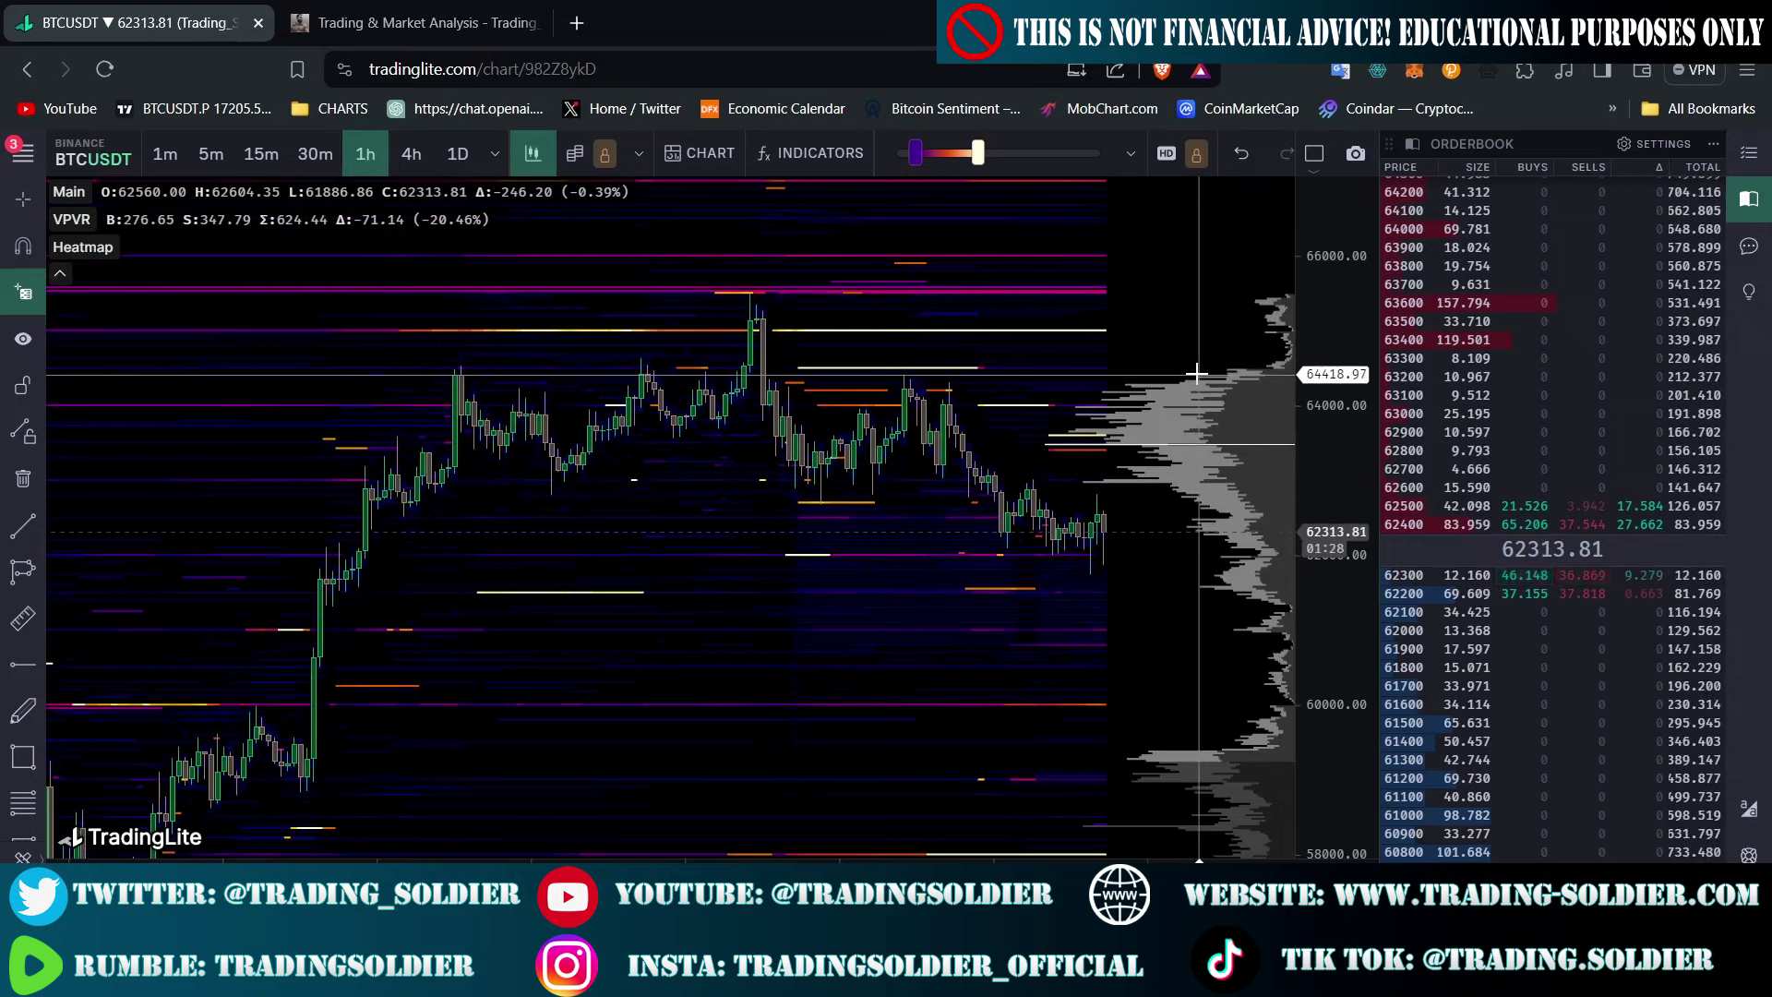
click(93, 161)
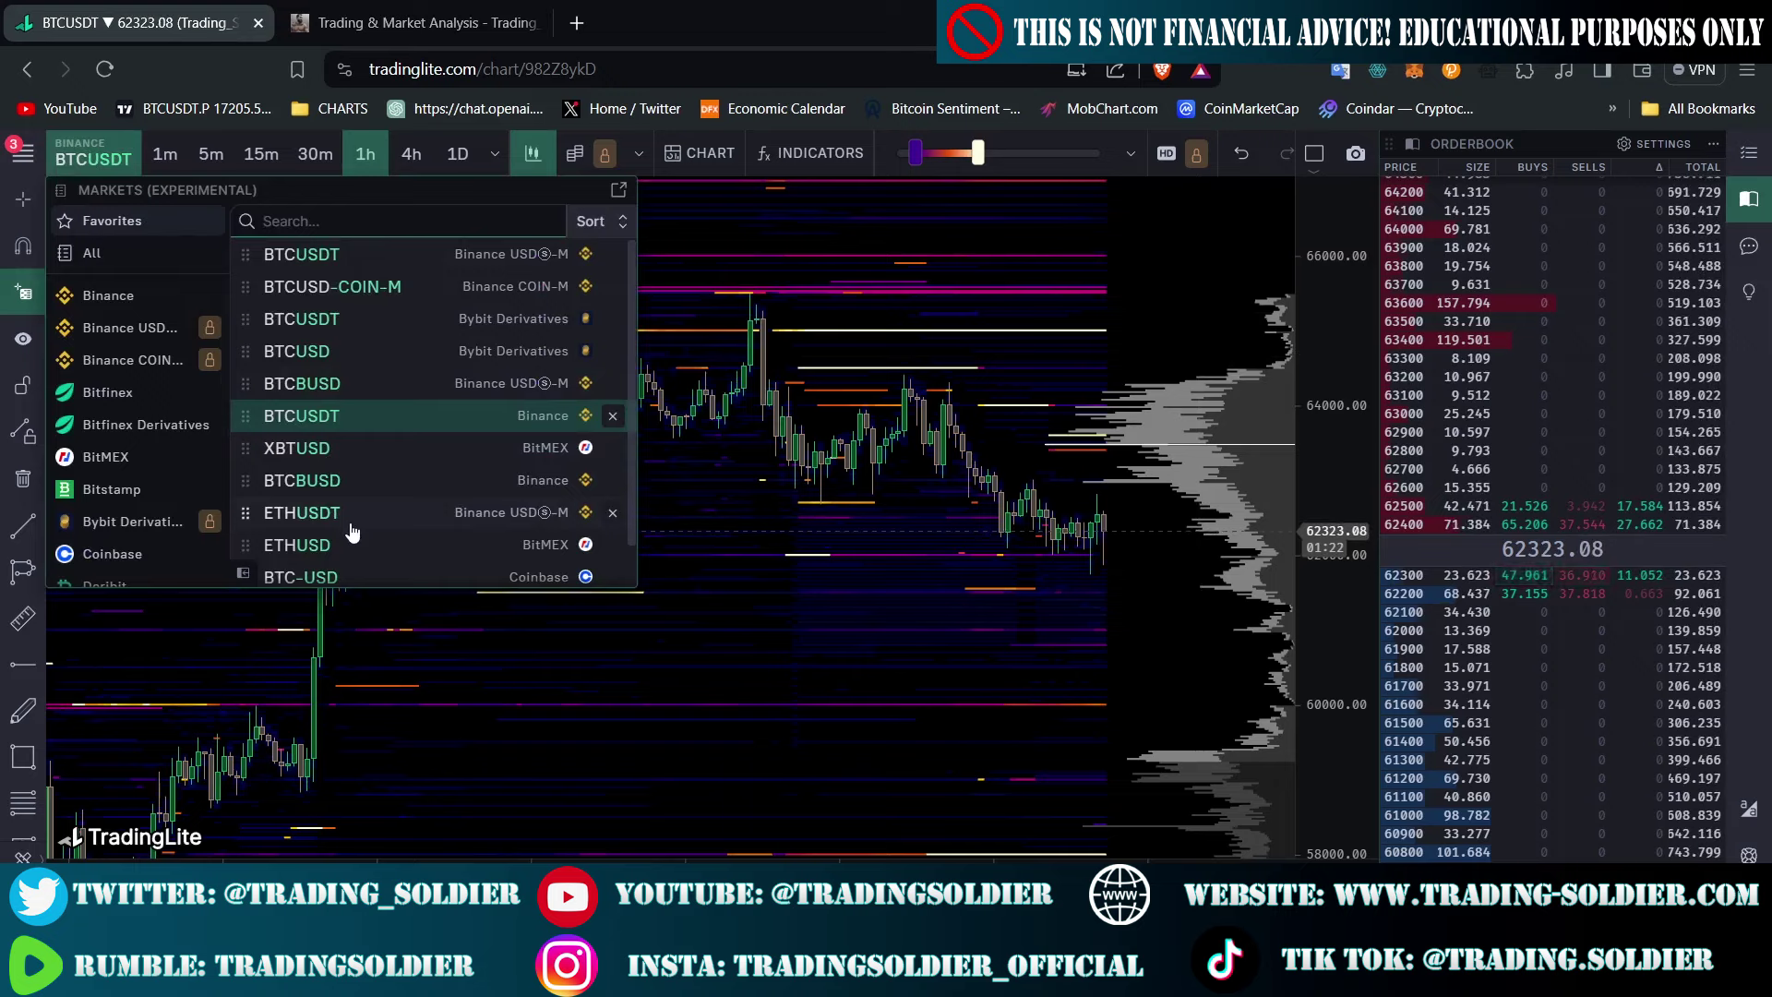
click(665, 286)
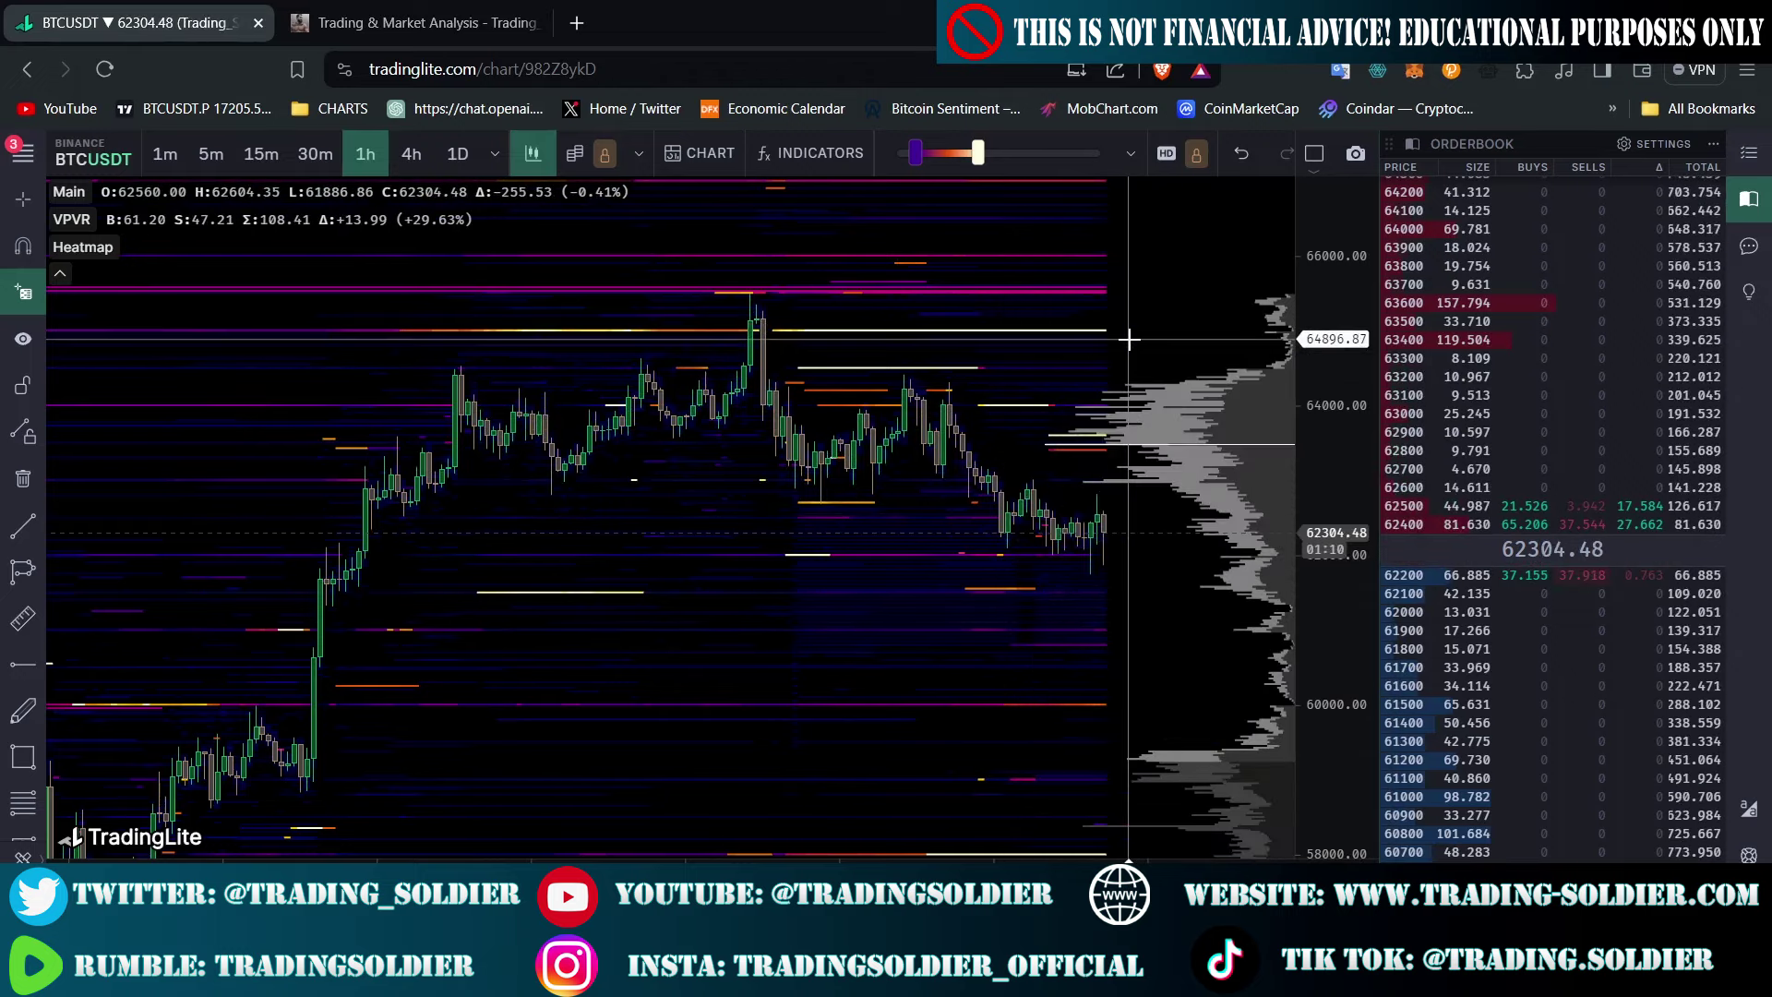
scroll(1128, 339, up, 3)
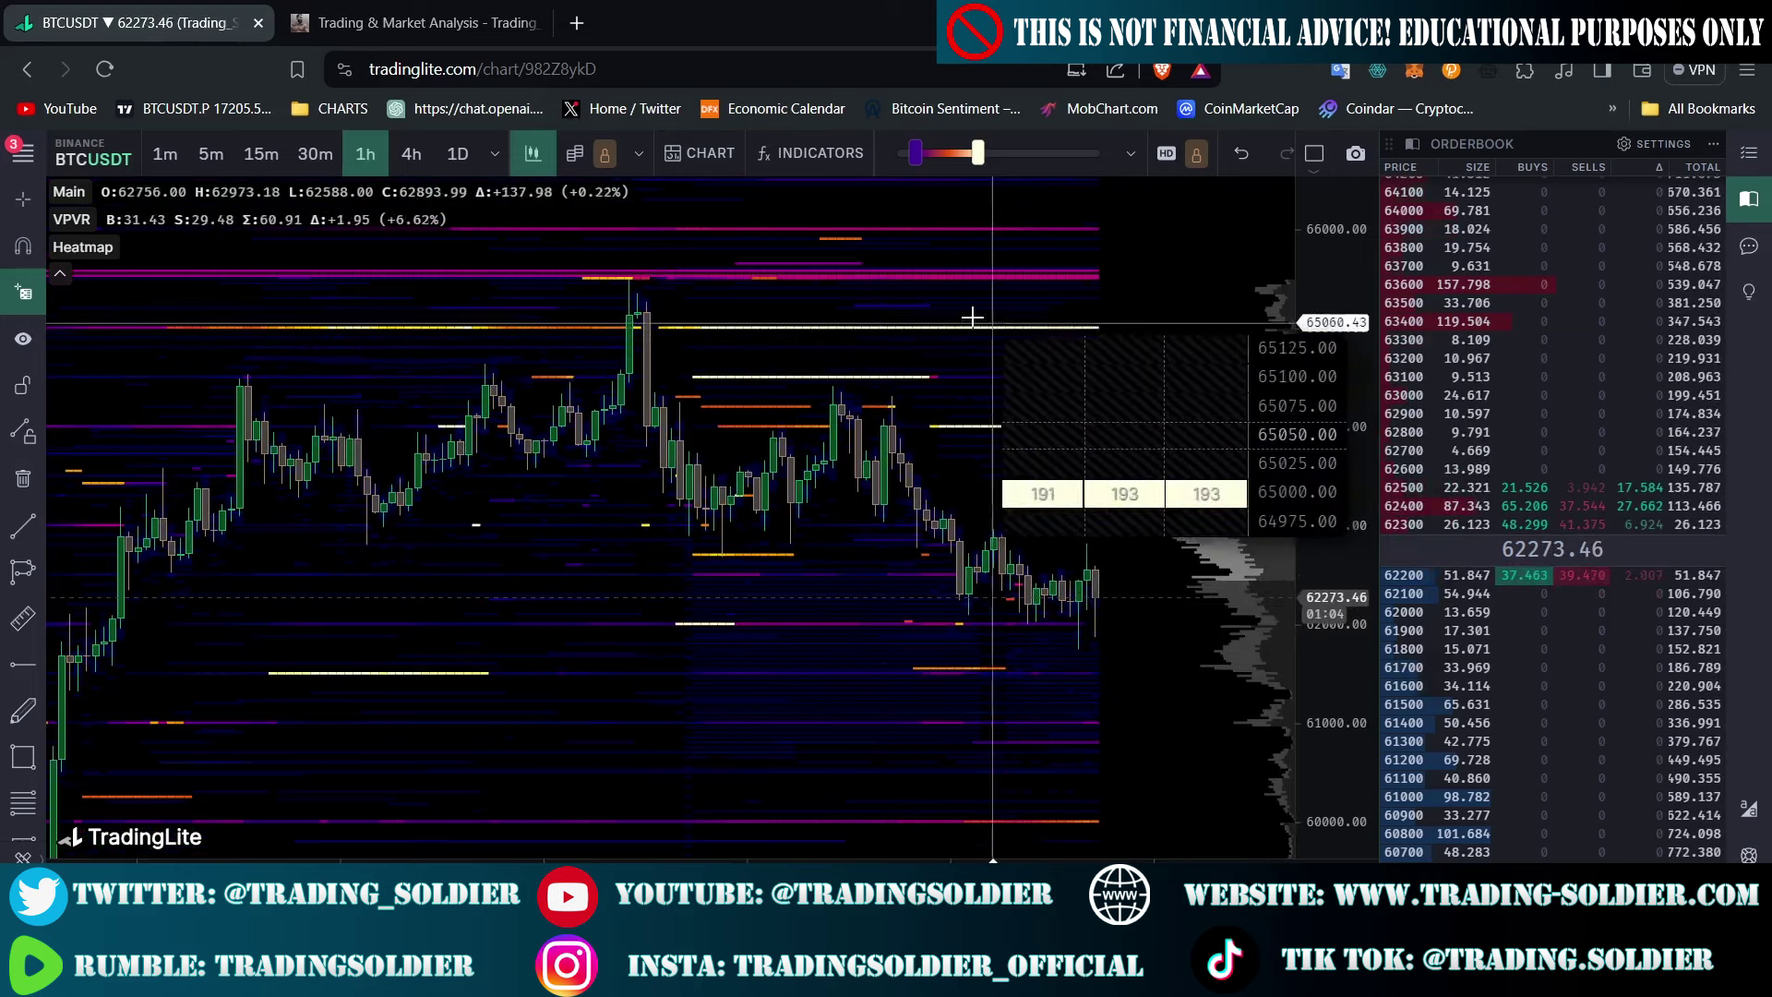
mouse_move(67, 187)
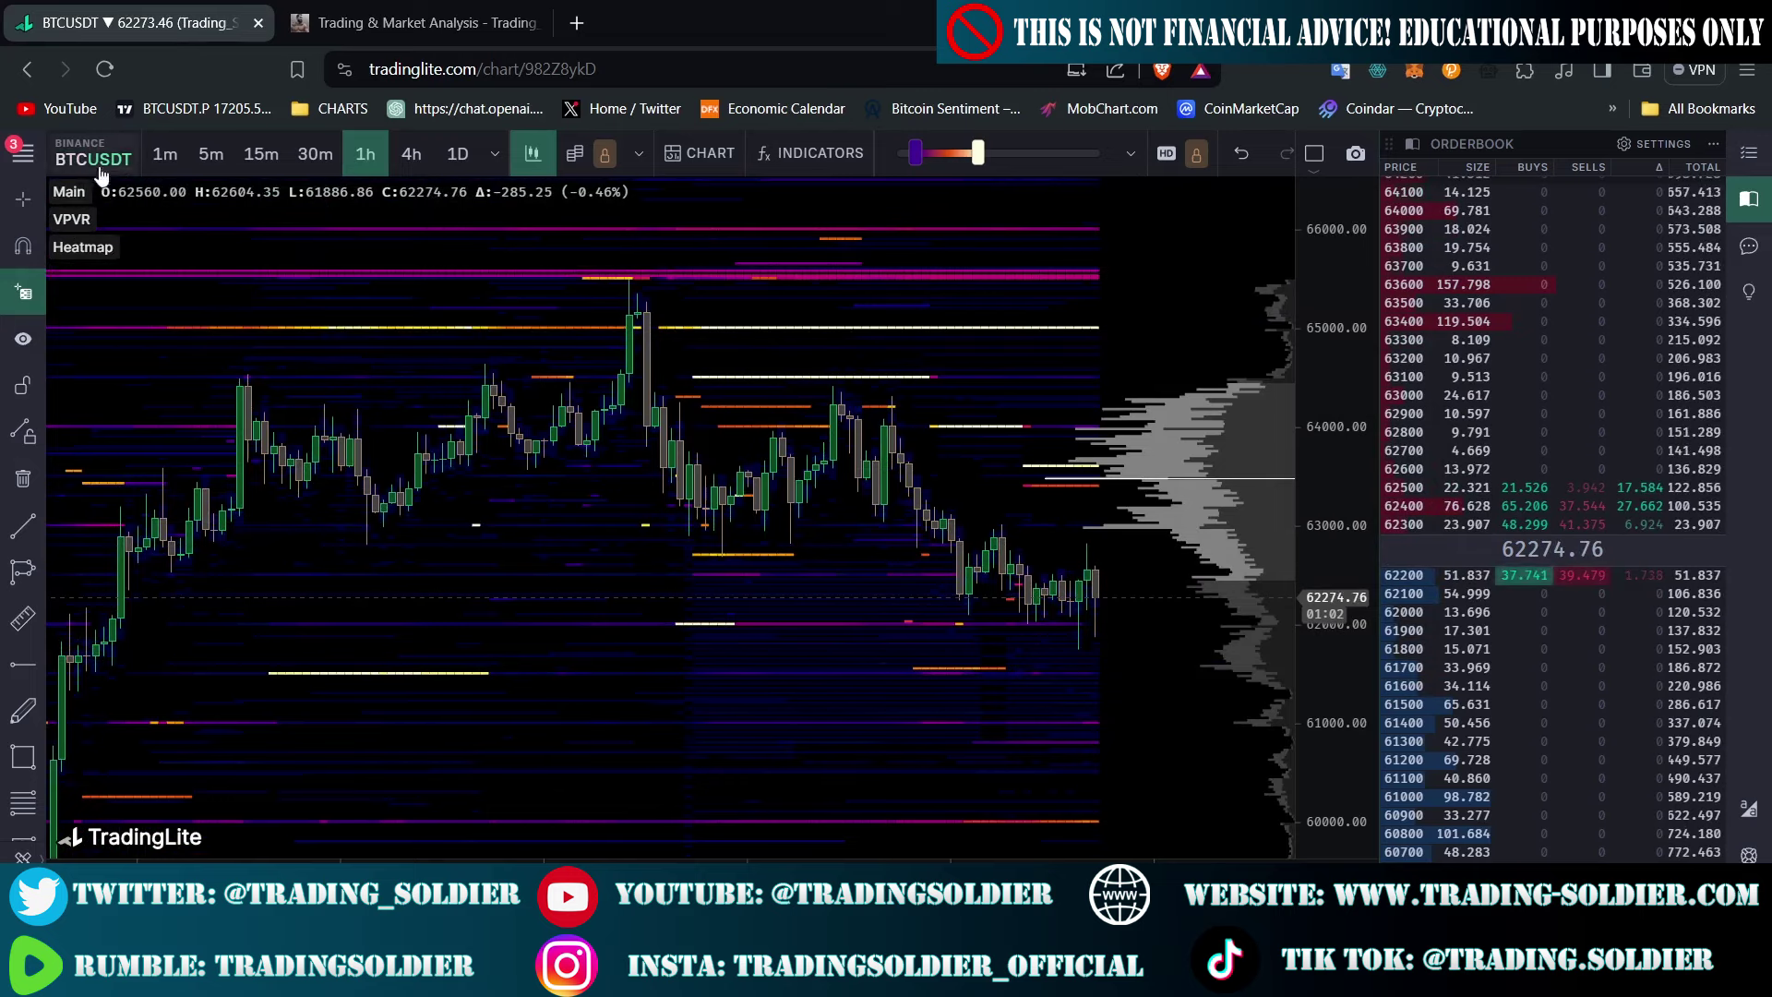
Switch the chart symbol to Bitfinex Derivatives BTC-PERP from the Markets panel
click(87, 159)
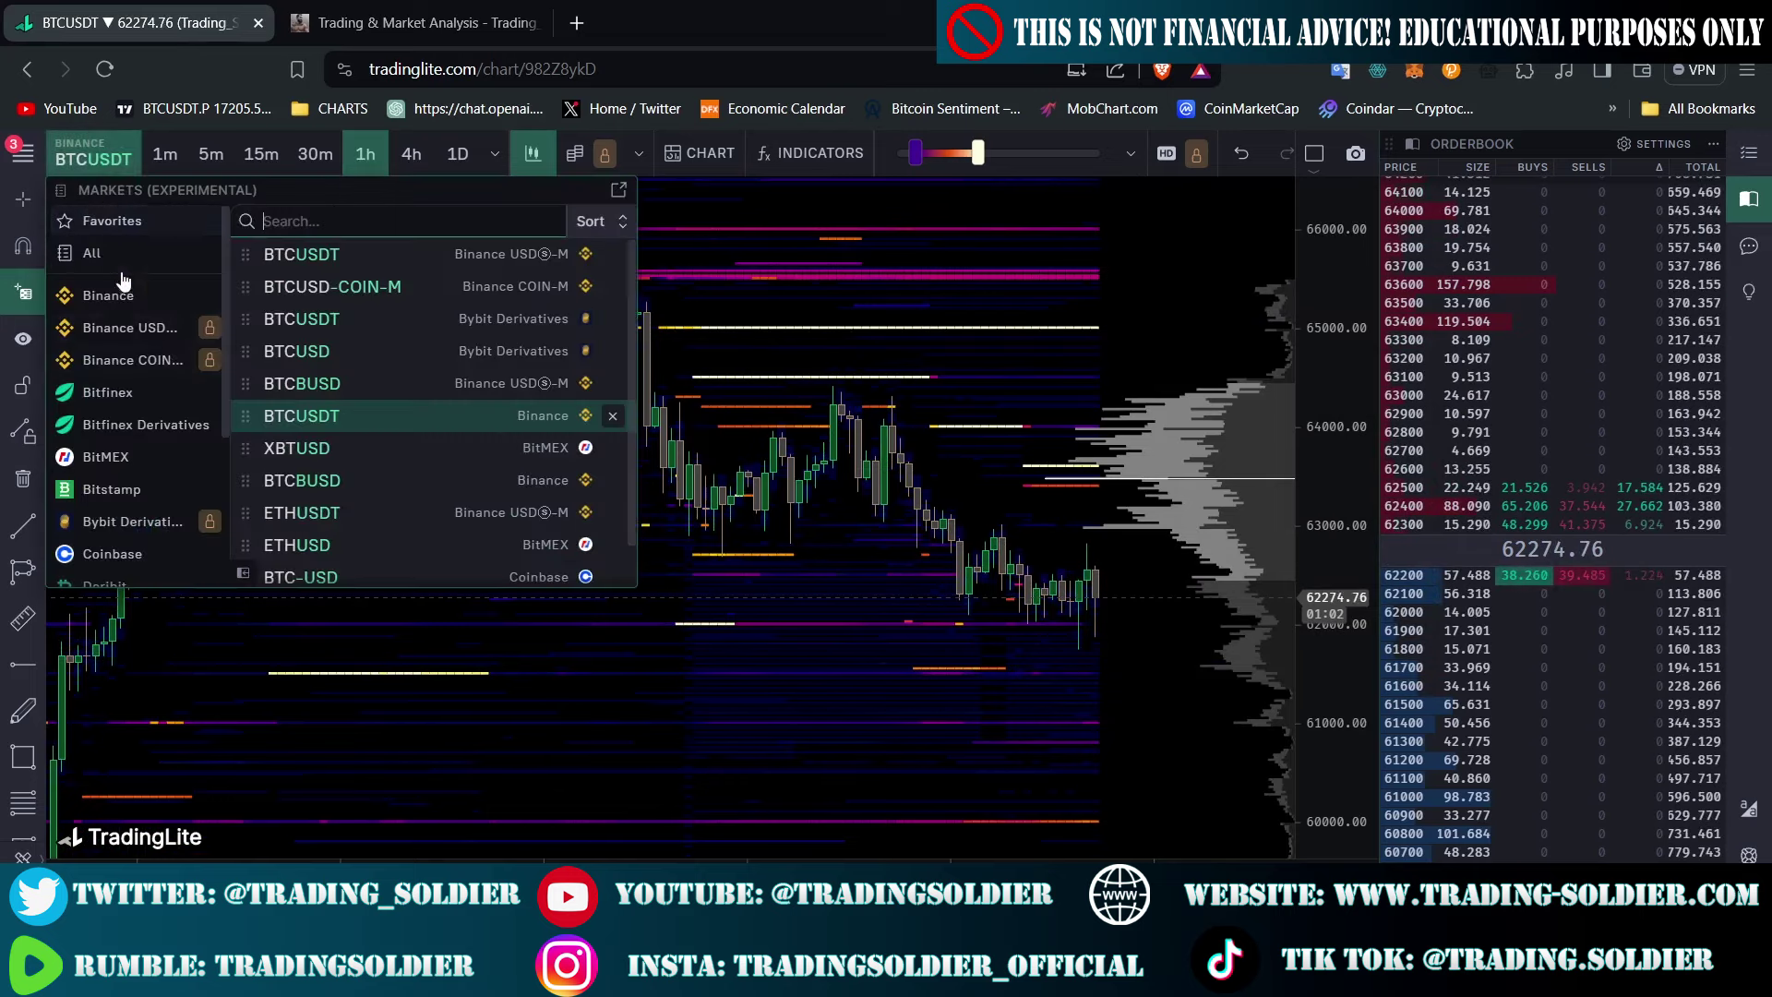
click(143, 427)
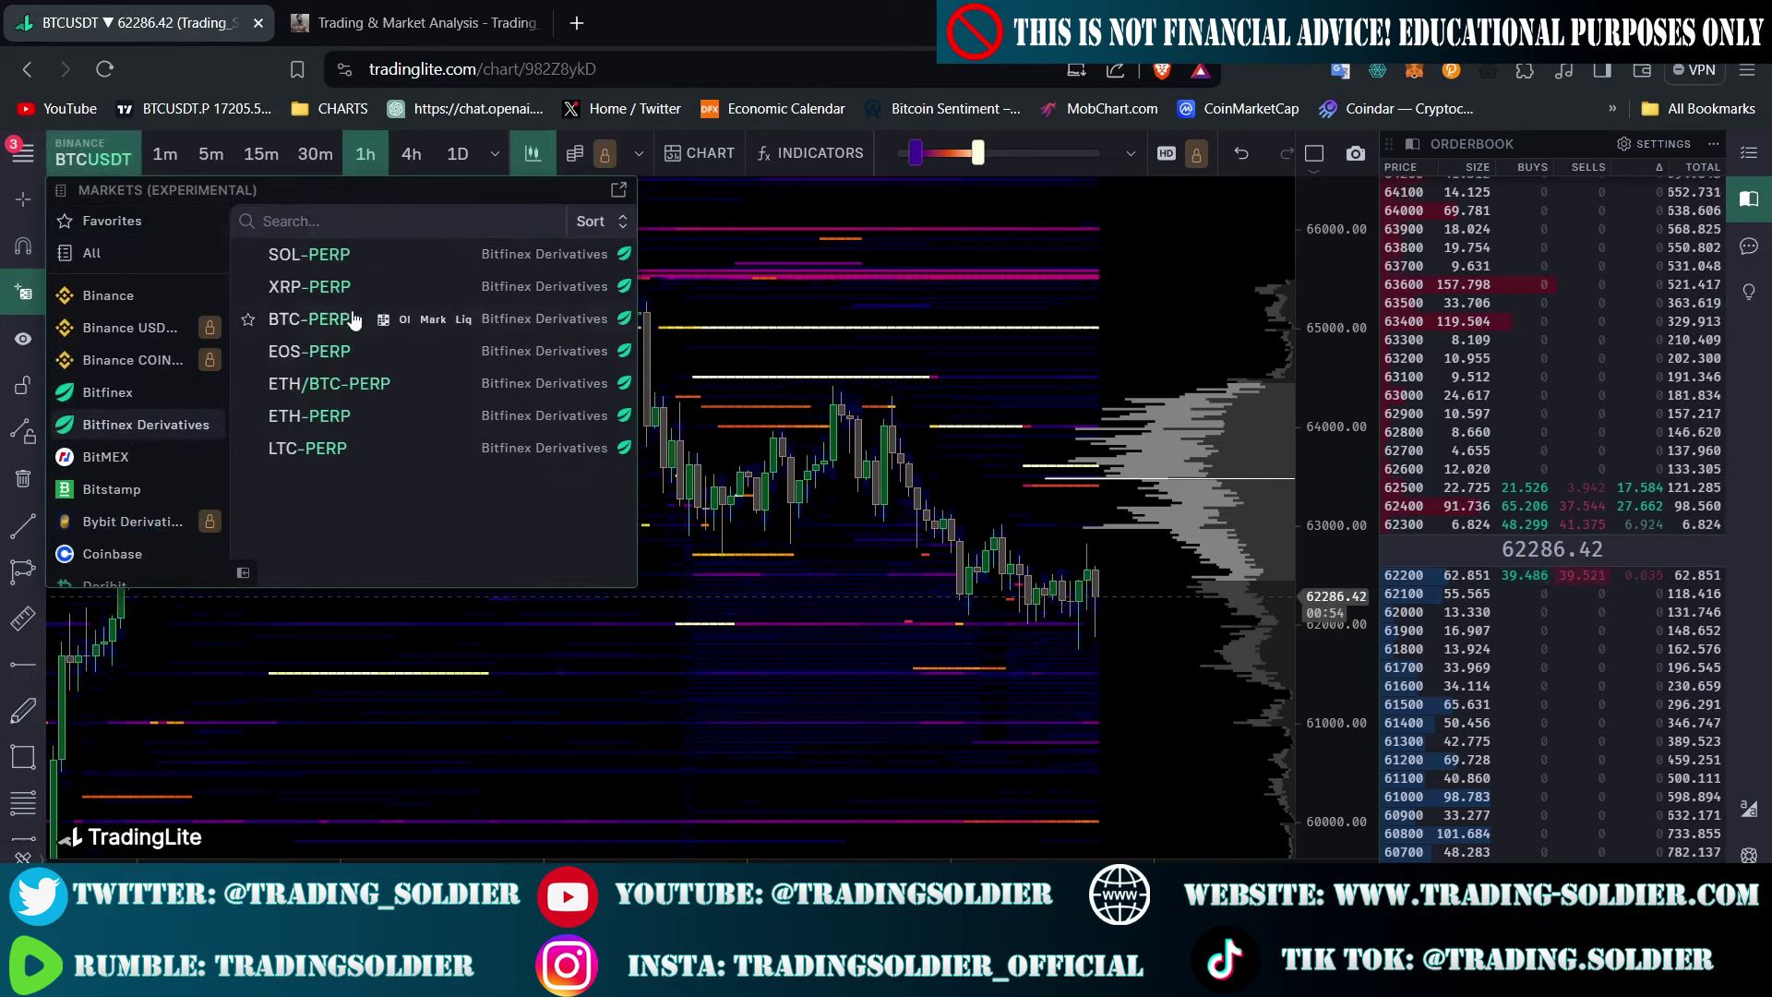
click(304, 323)
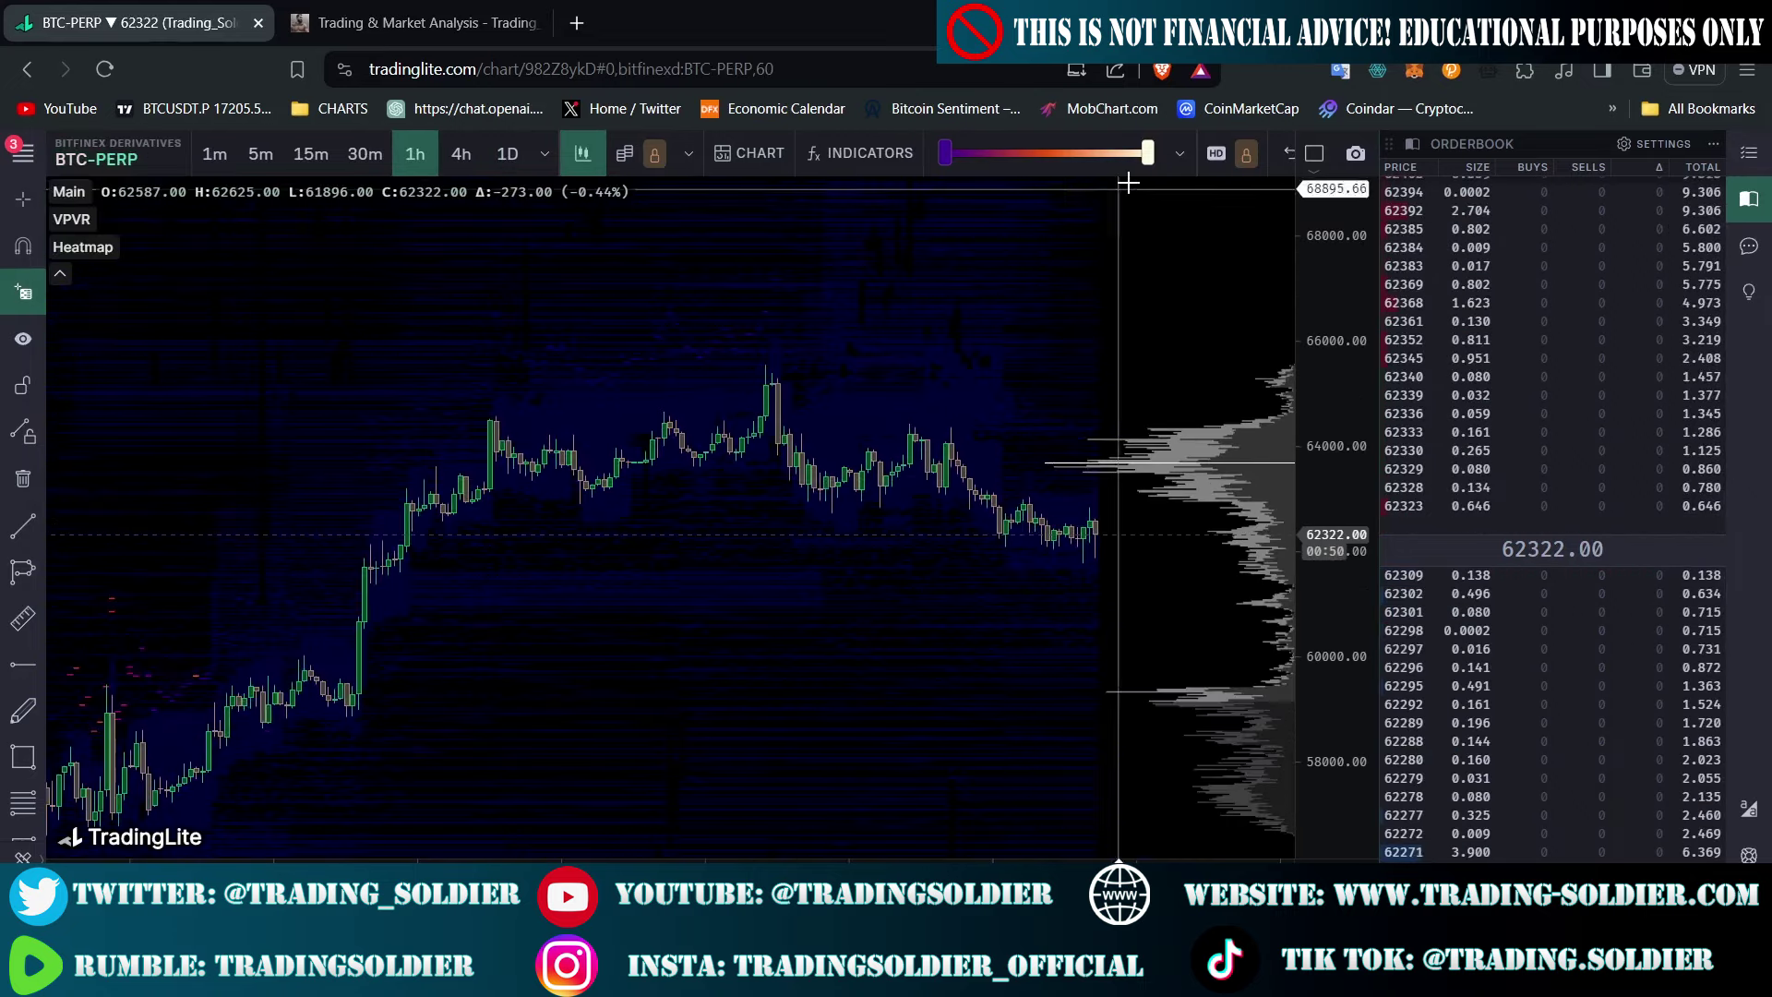
Lower the BTC-PERP heatmap peak to about 6.5 BTC and zoom into the chart
drag(1112, 161, 1058, 158)
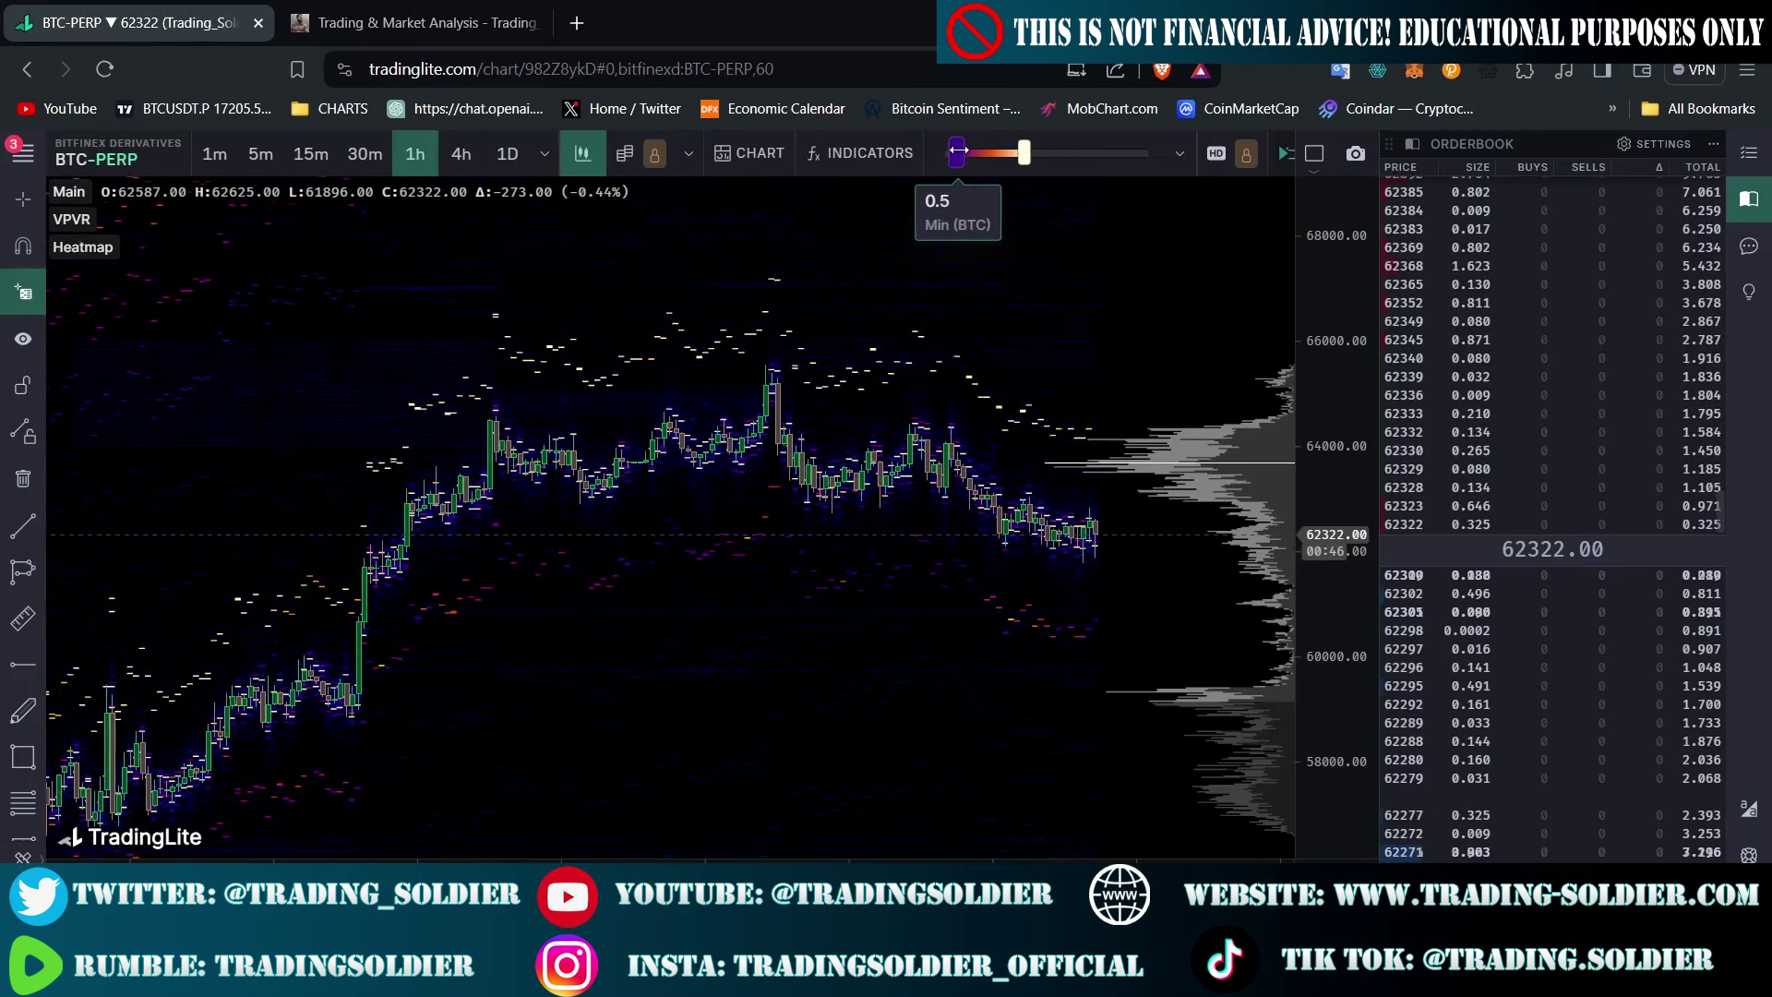
drag(1004, 156, 996, 157)
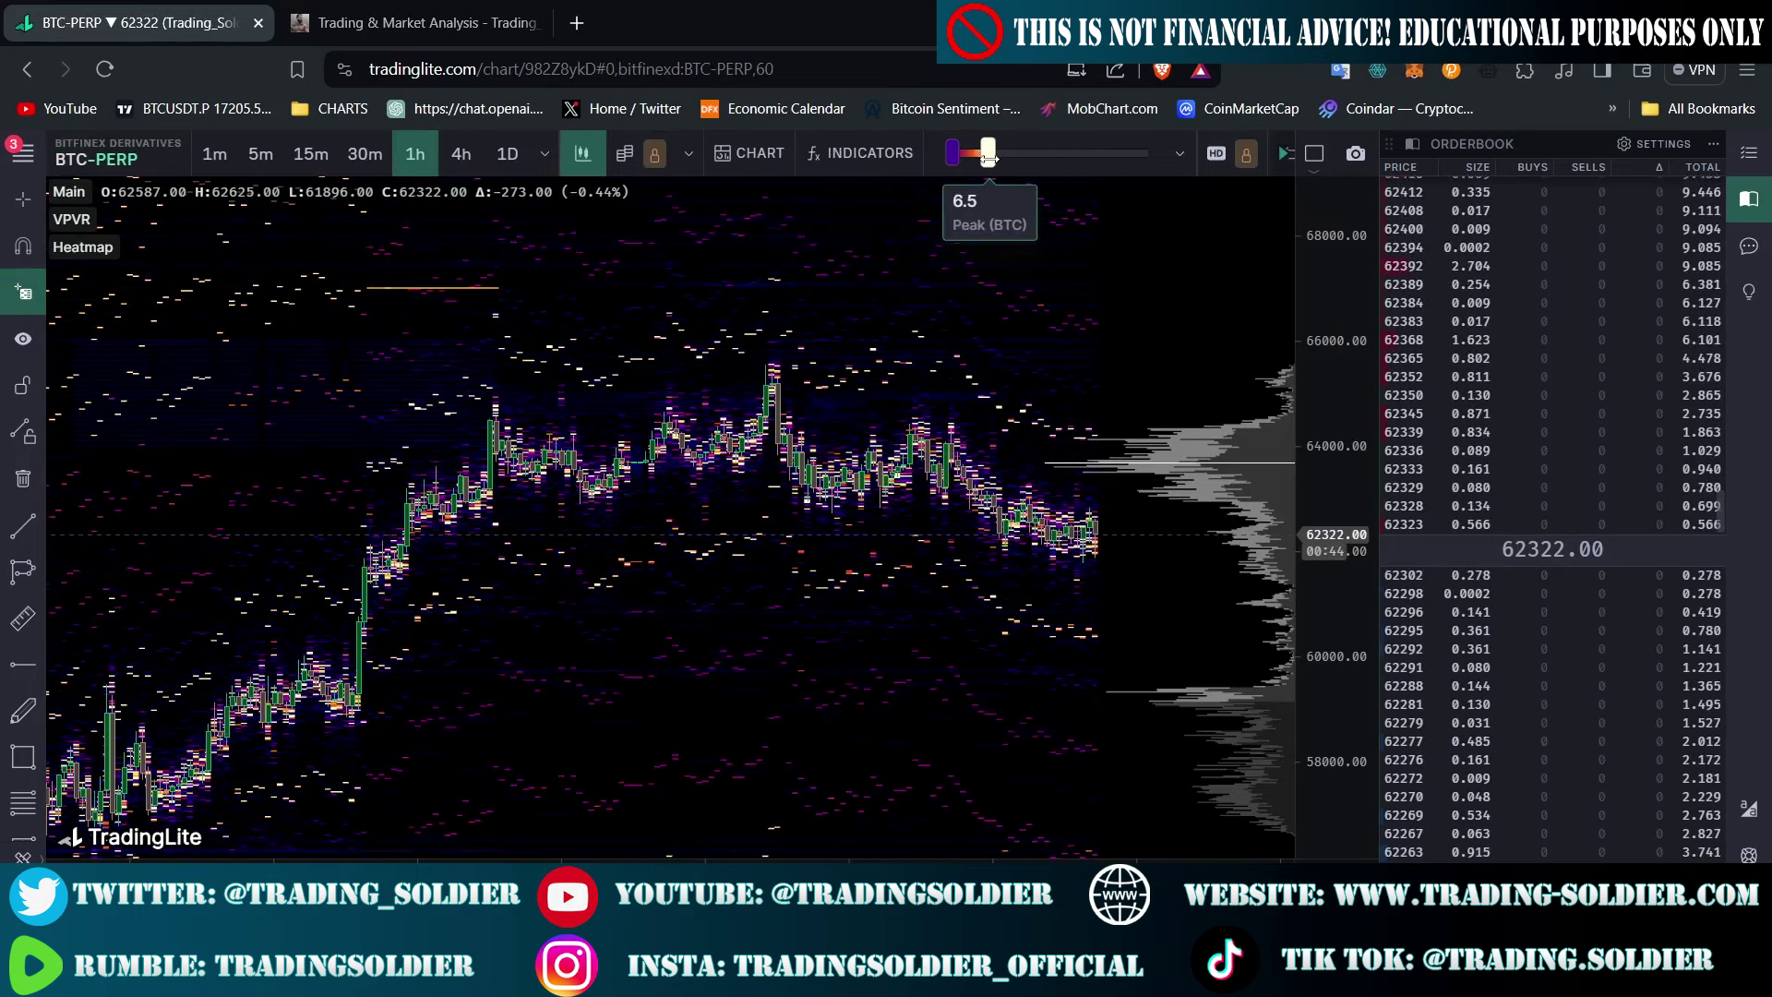
scroll(1045, 477, up, 3)
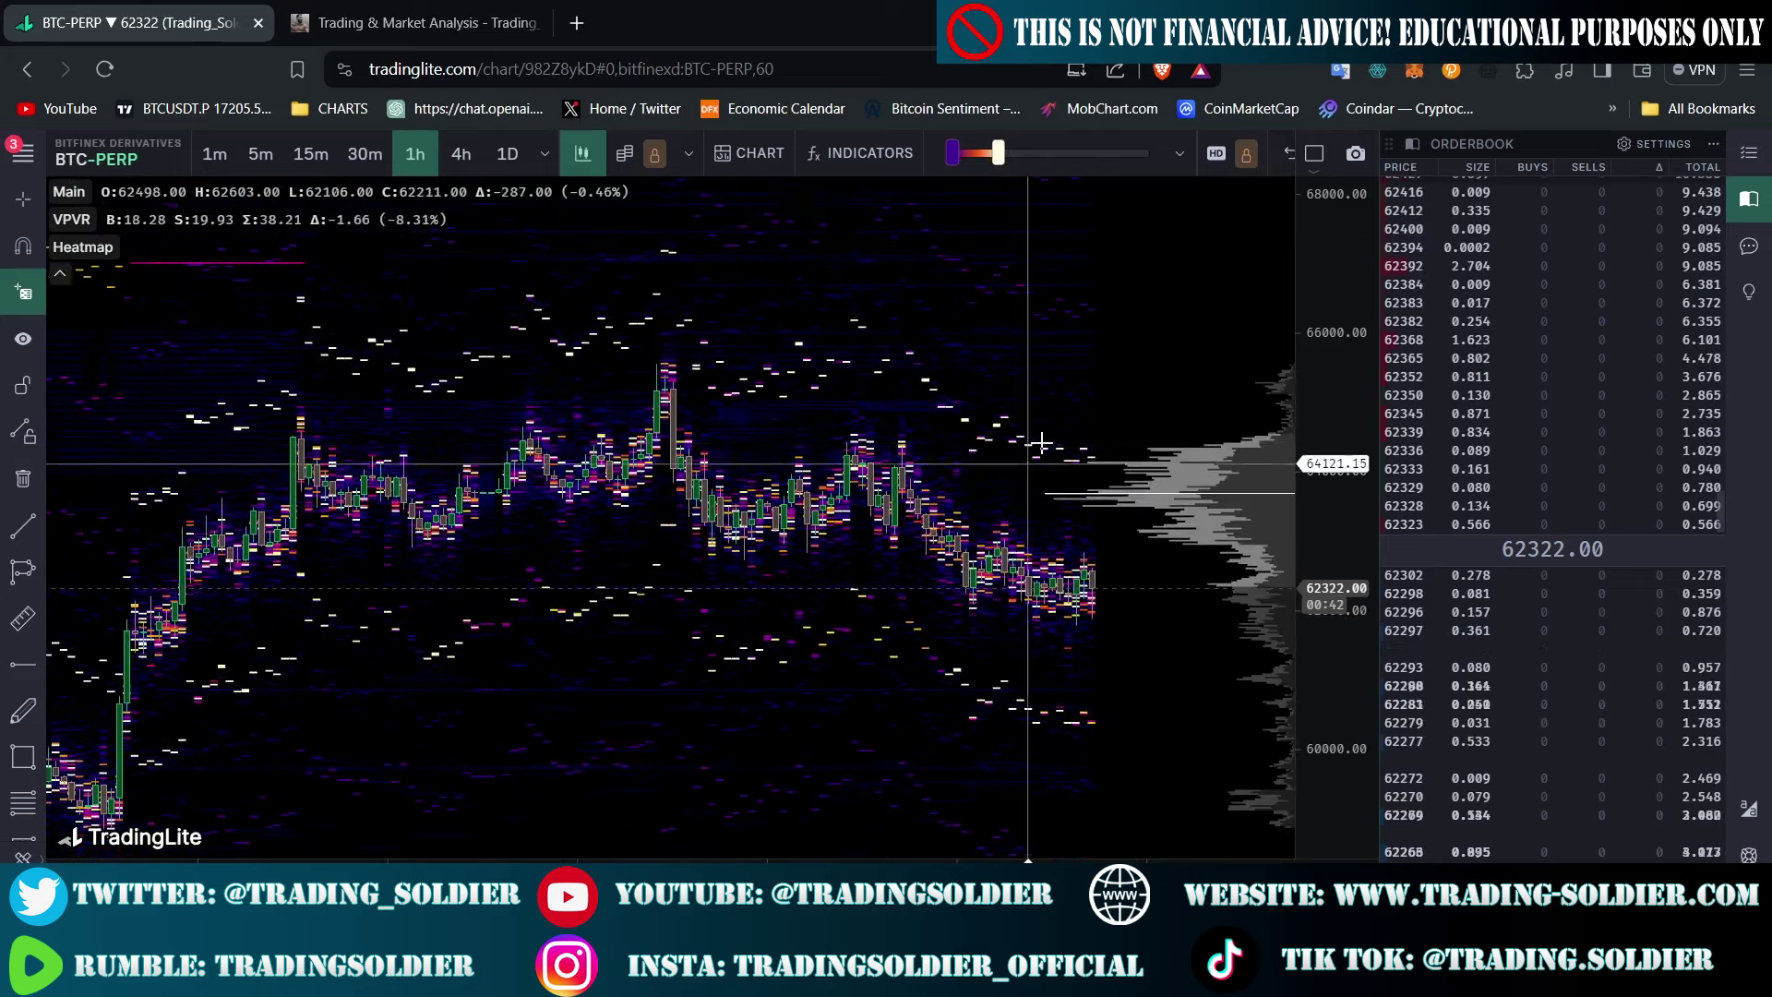
click(96, 156)
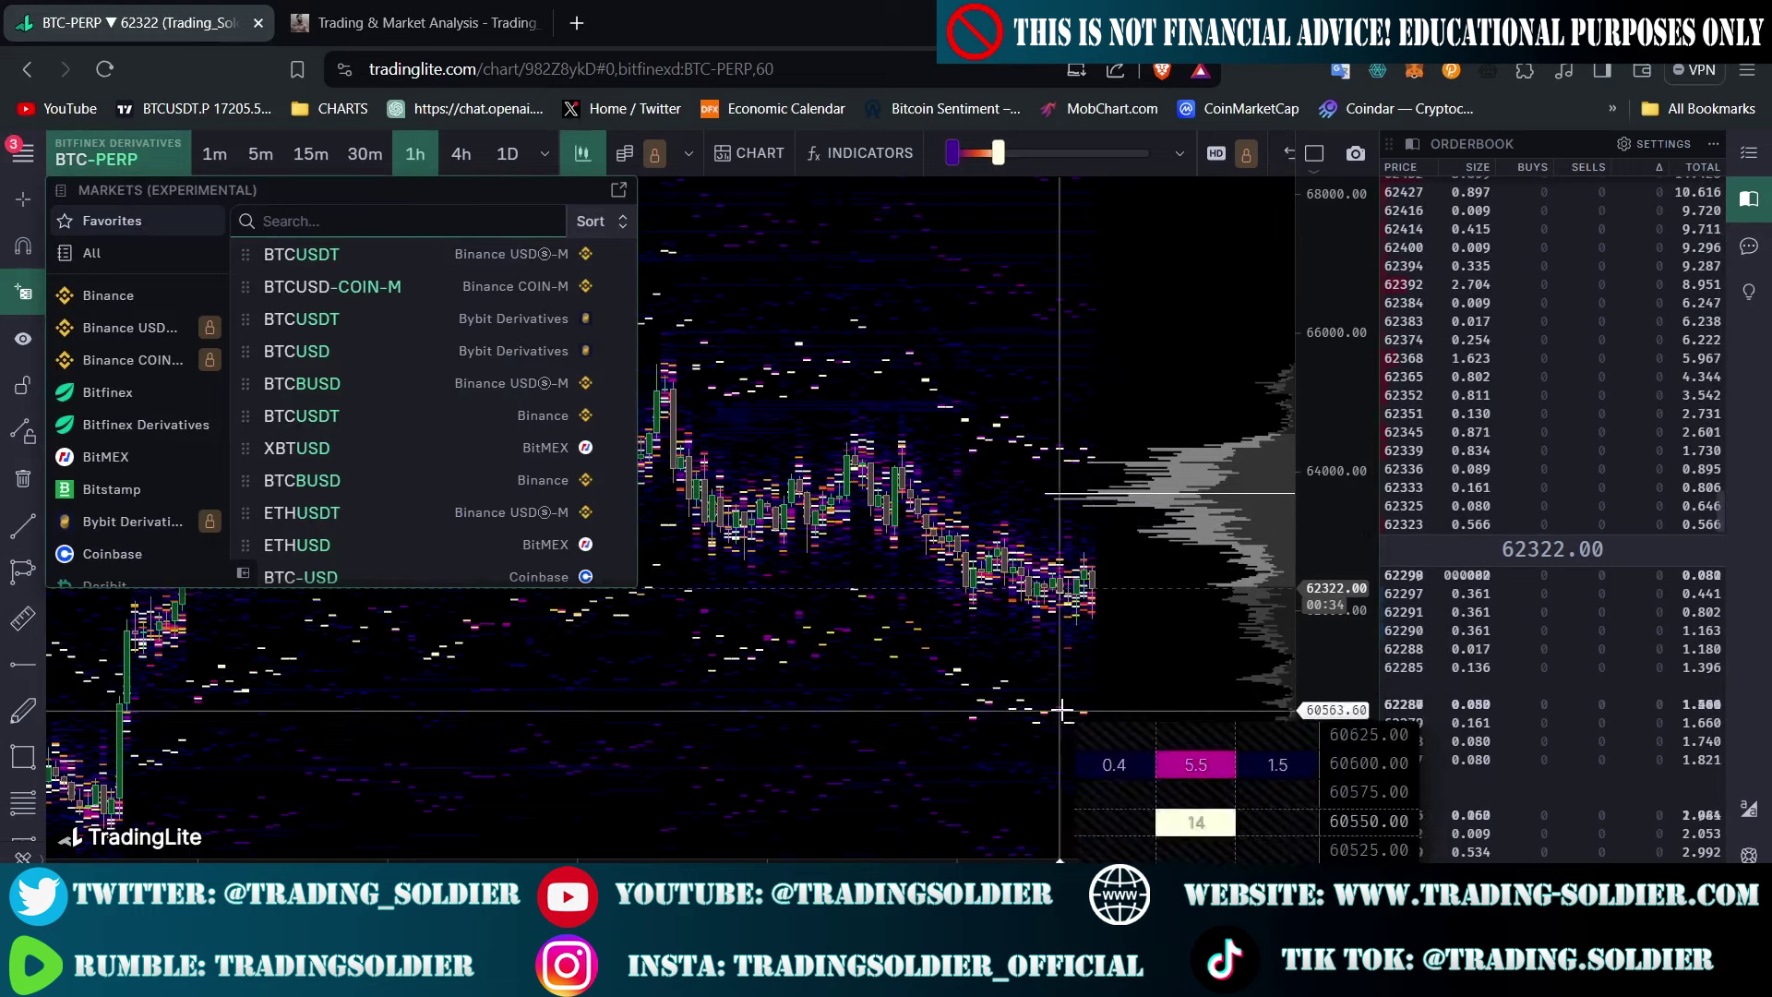
click(975, 255)
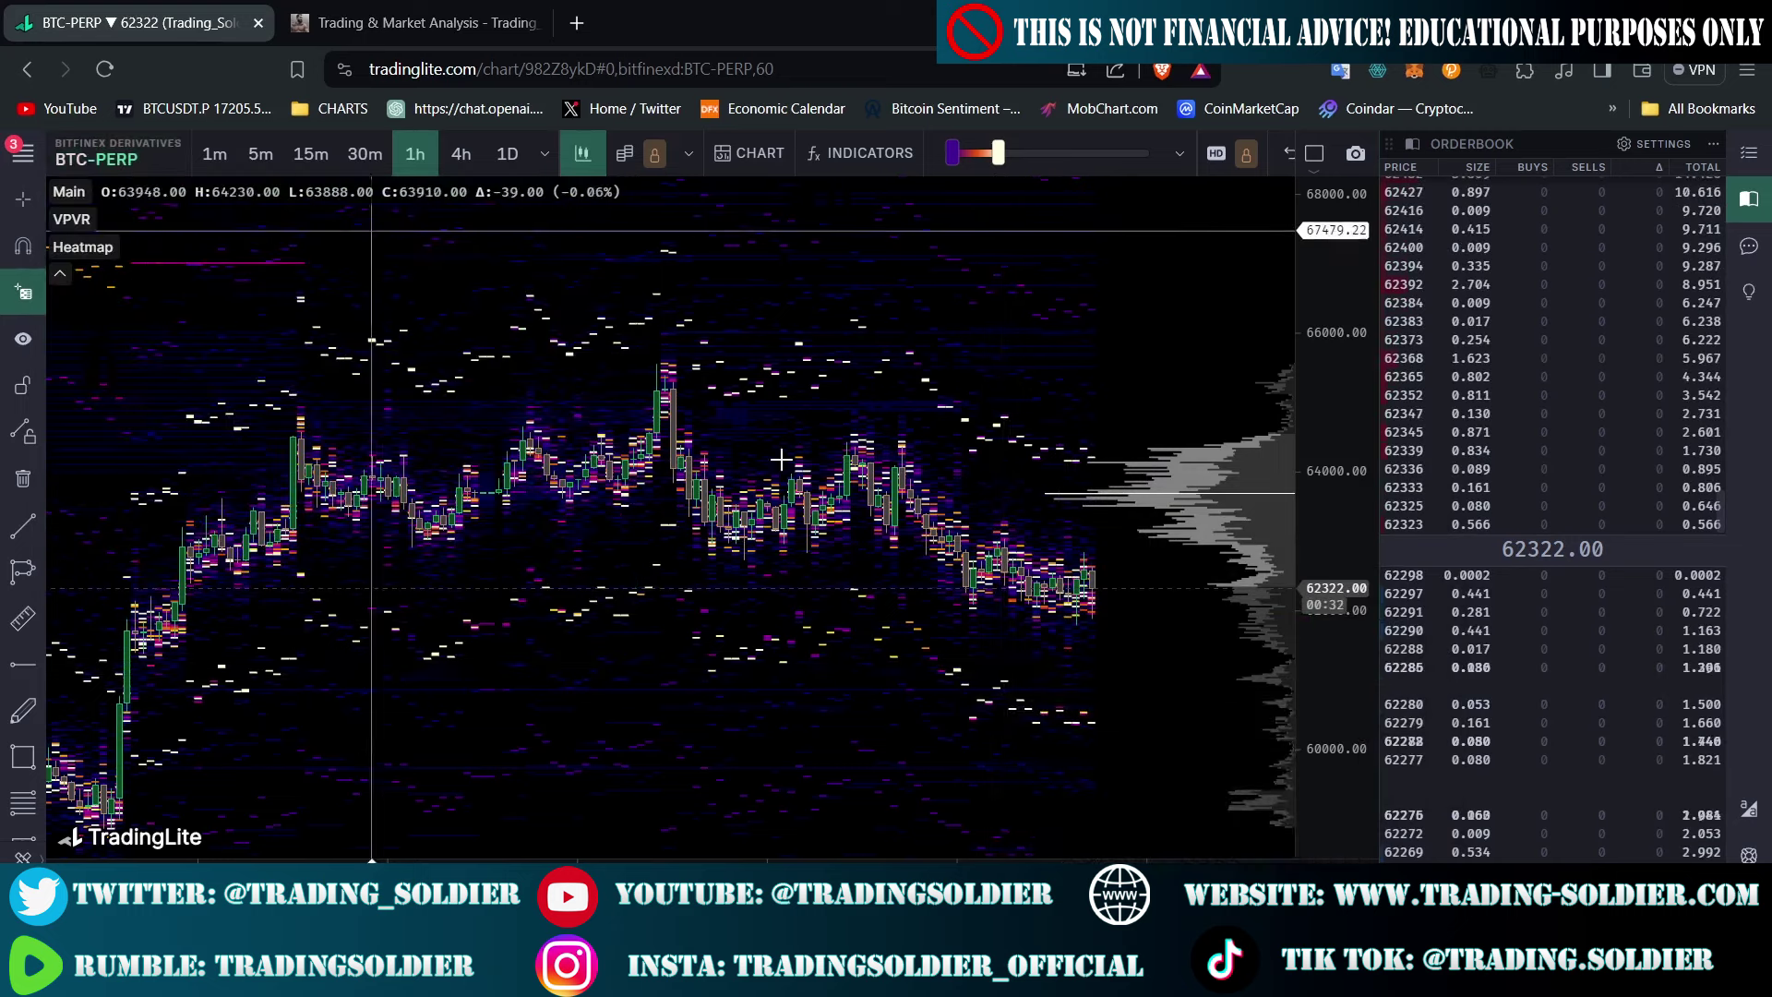
scroll(1097, 715, down, 2)
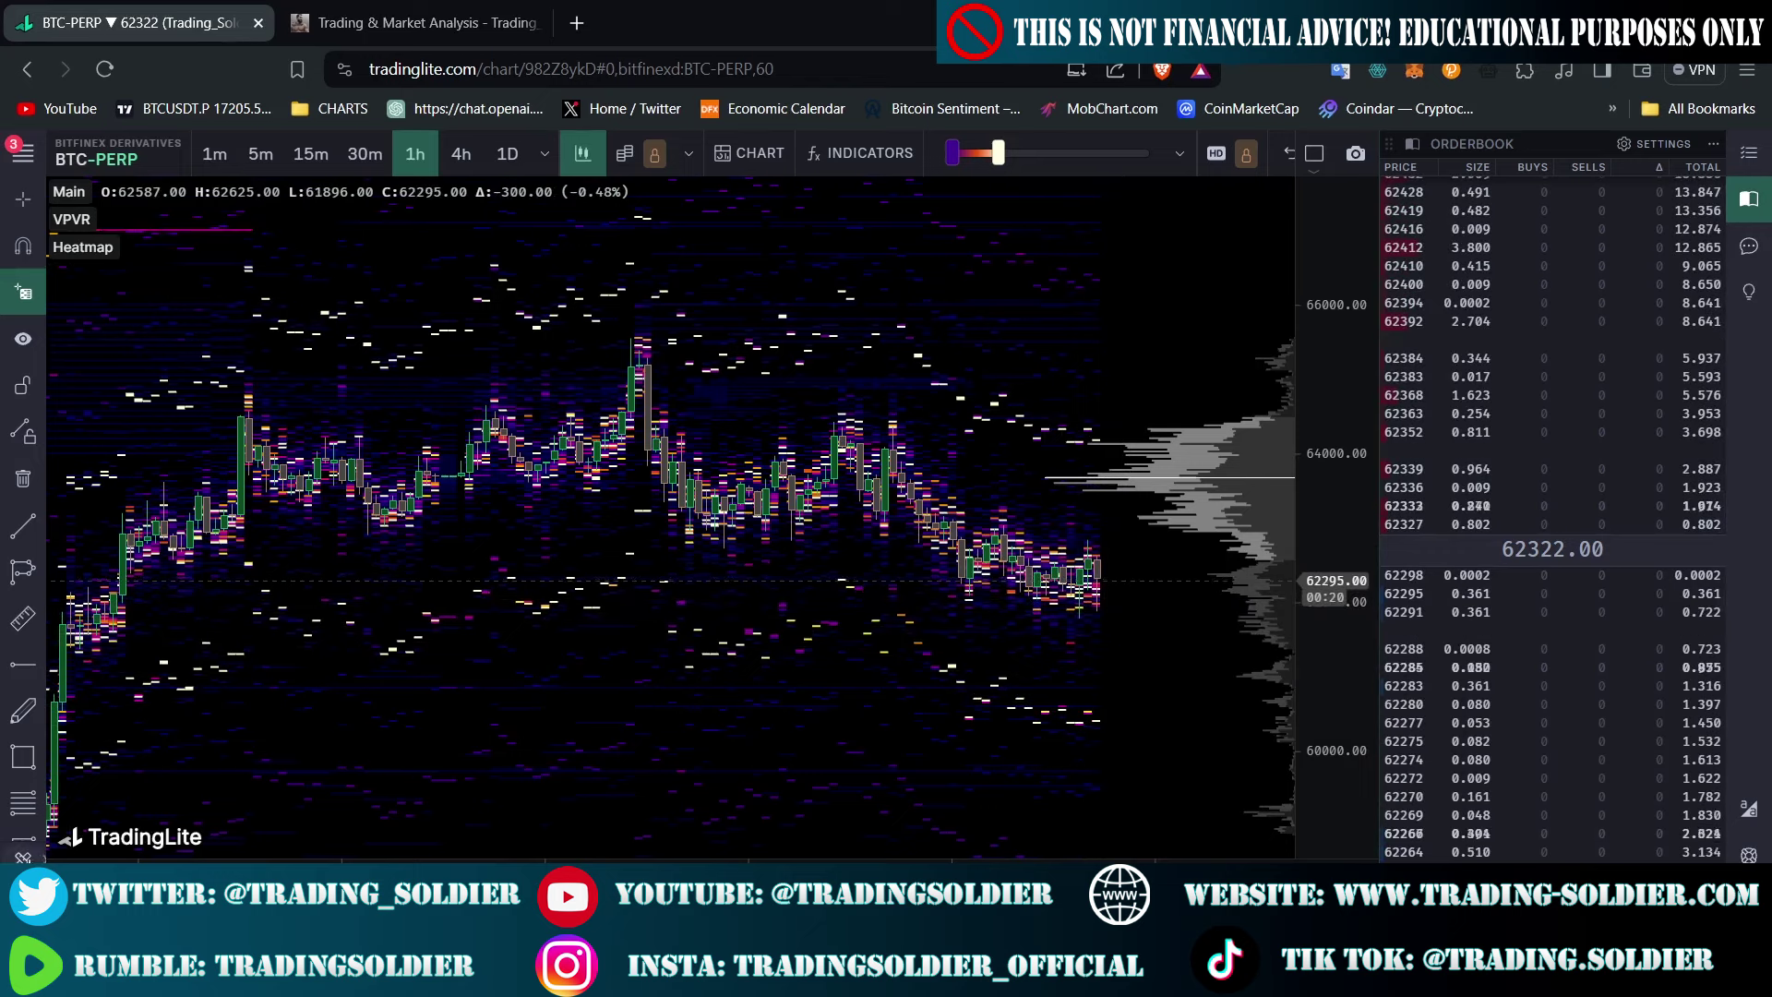
scroll(23, 803, down, 2)
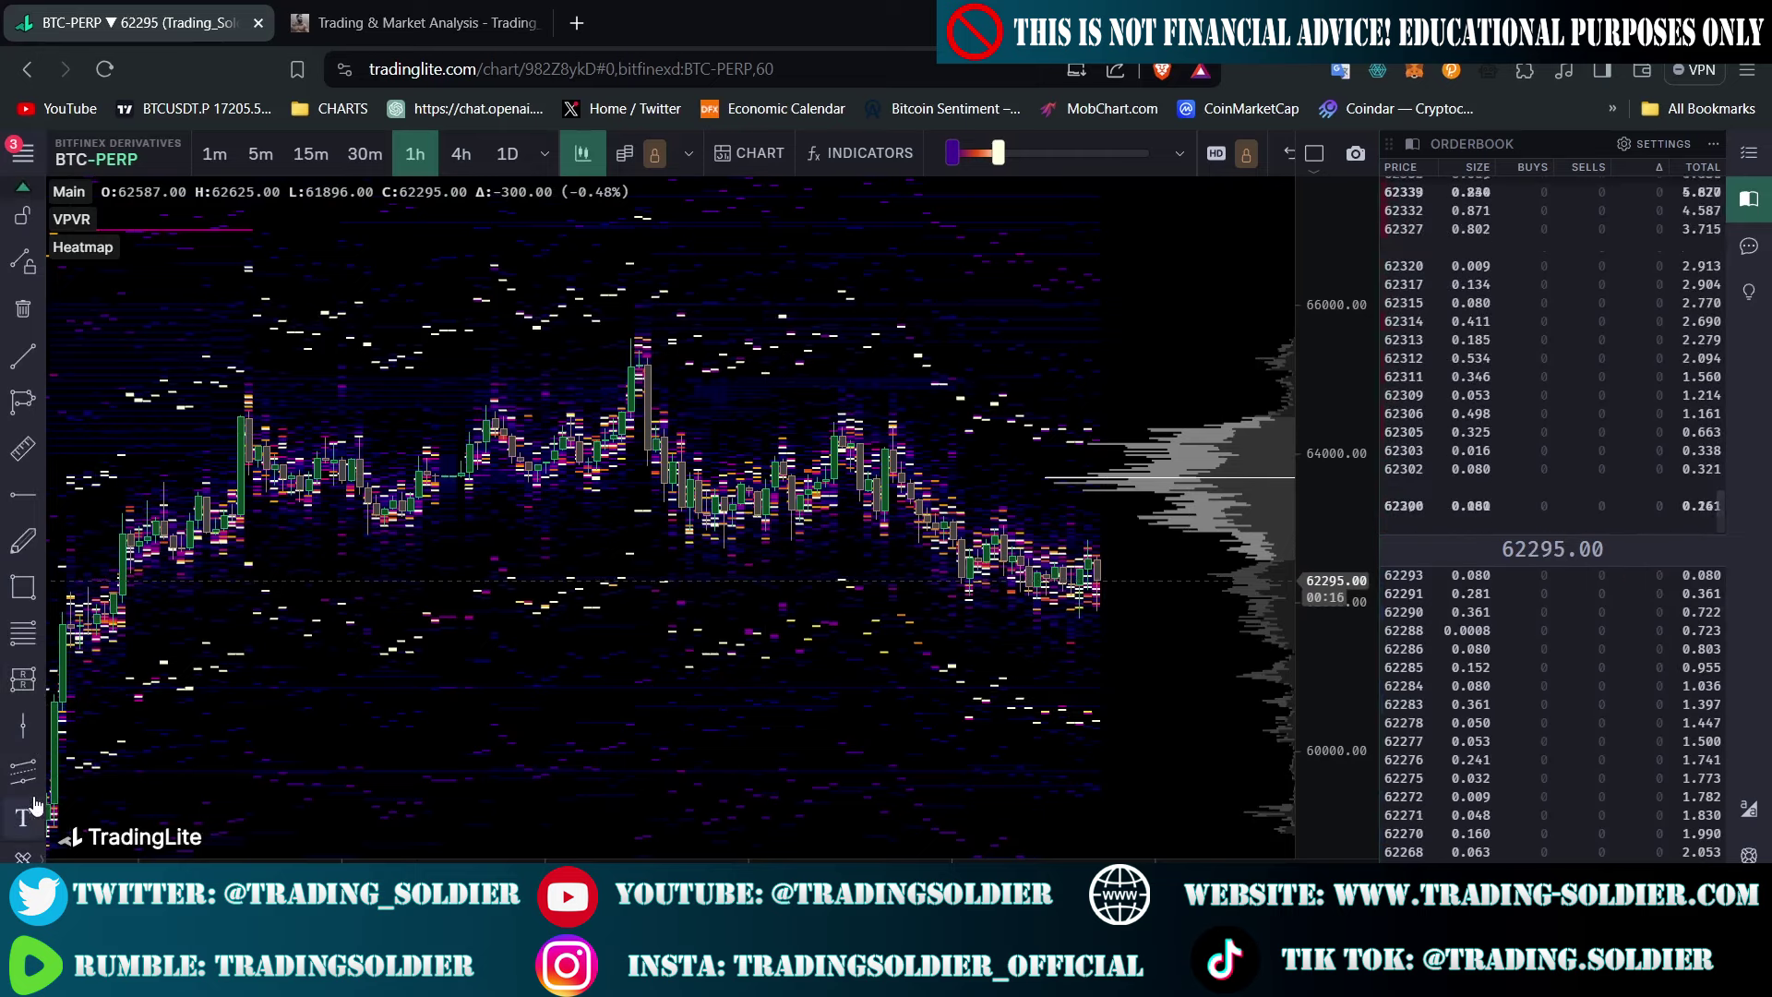
scroll(42, 755, up, 2)
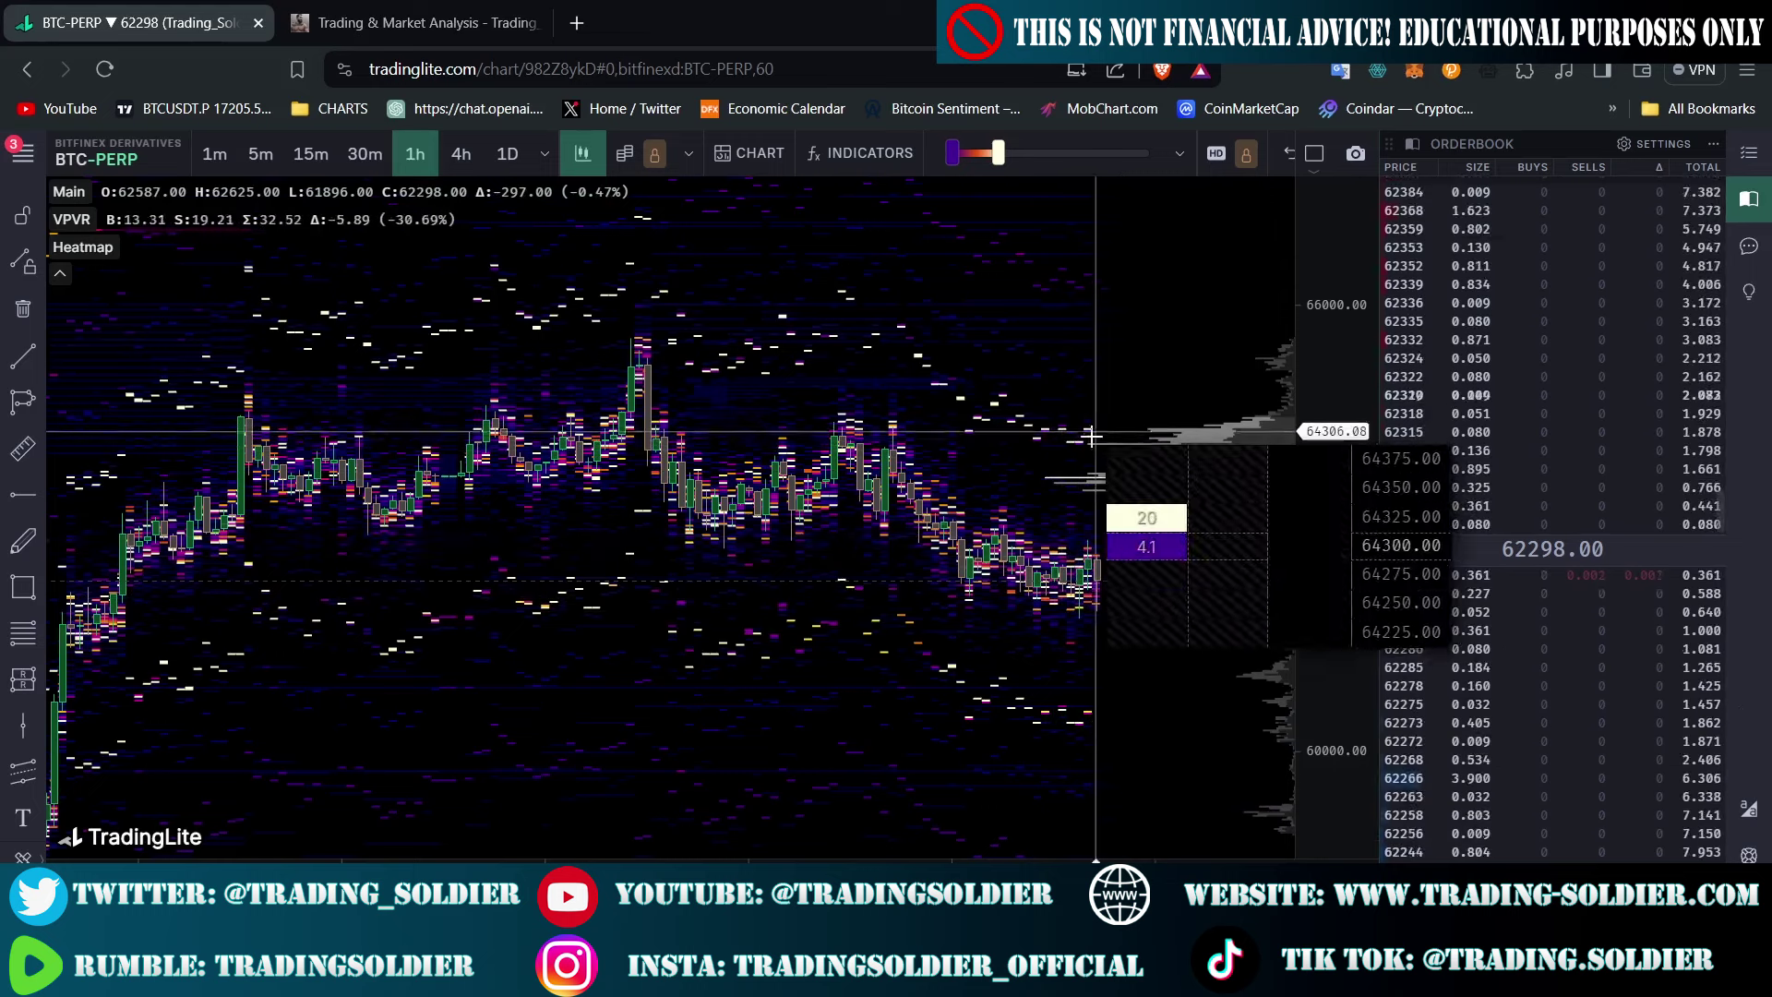
scroll(1089, 440, up, 2)
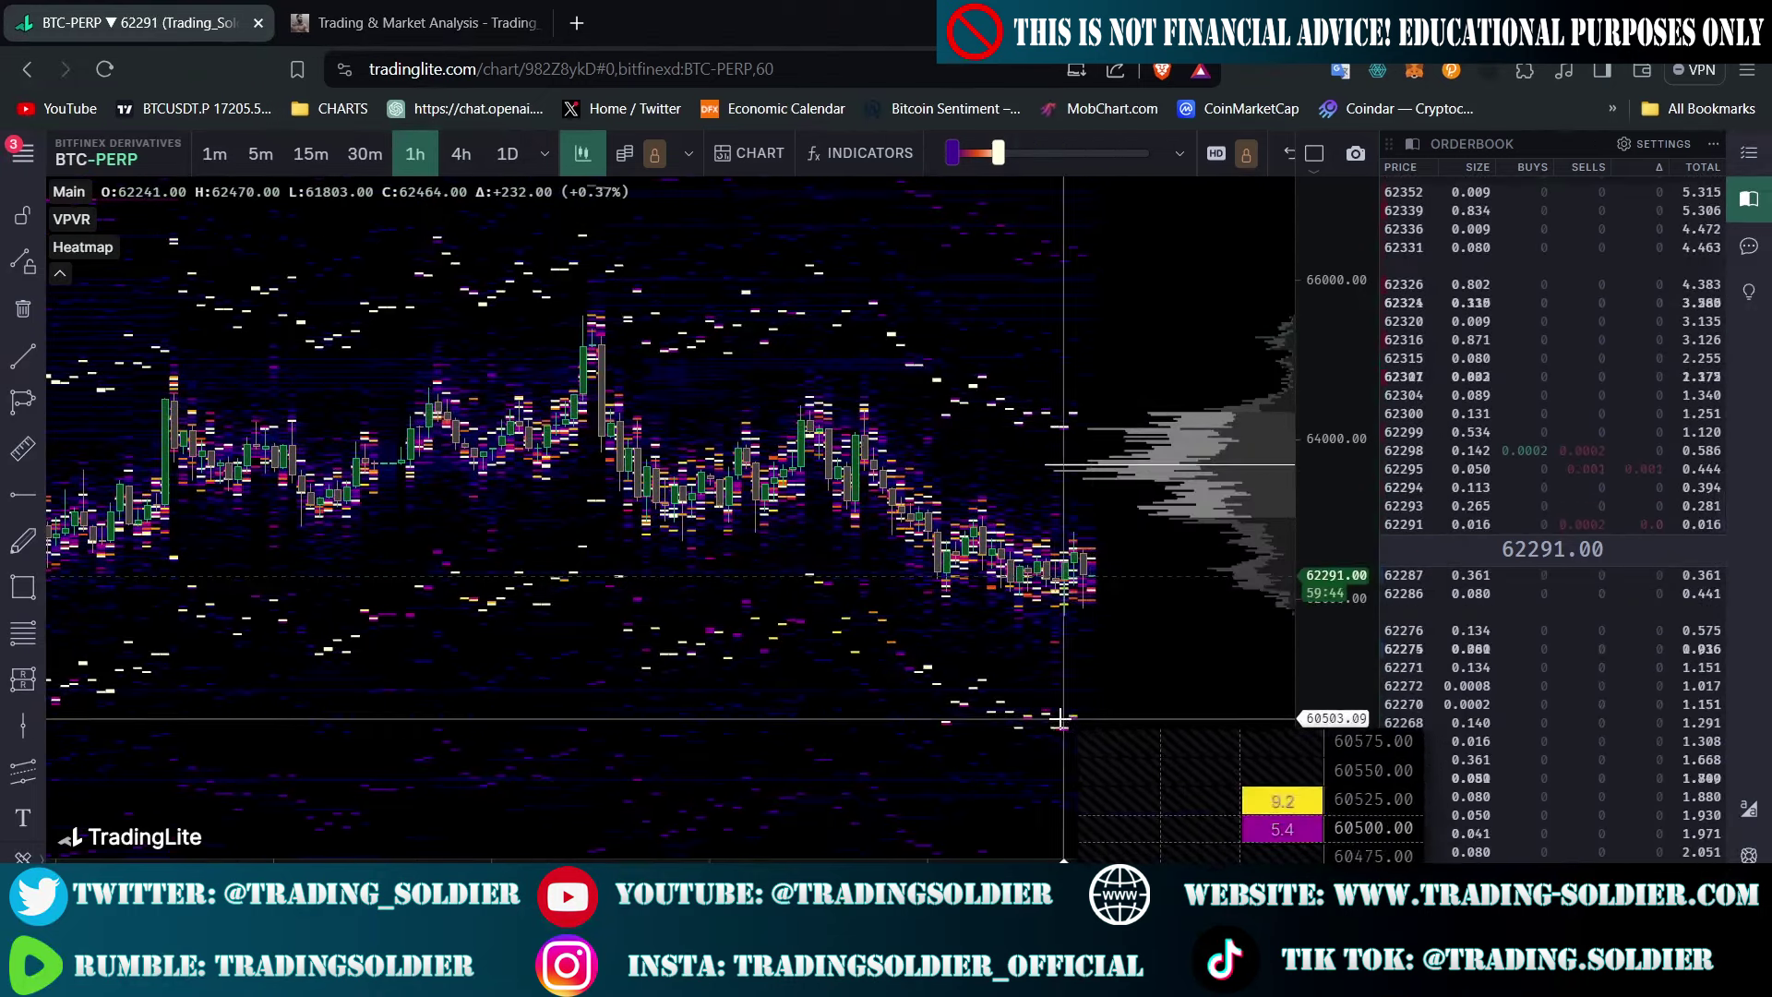
scroll(1120, 693, down, 5)
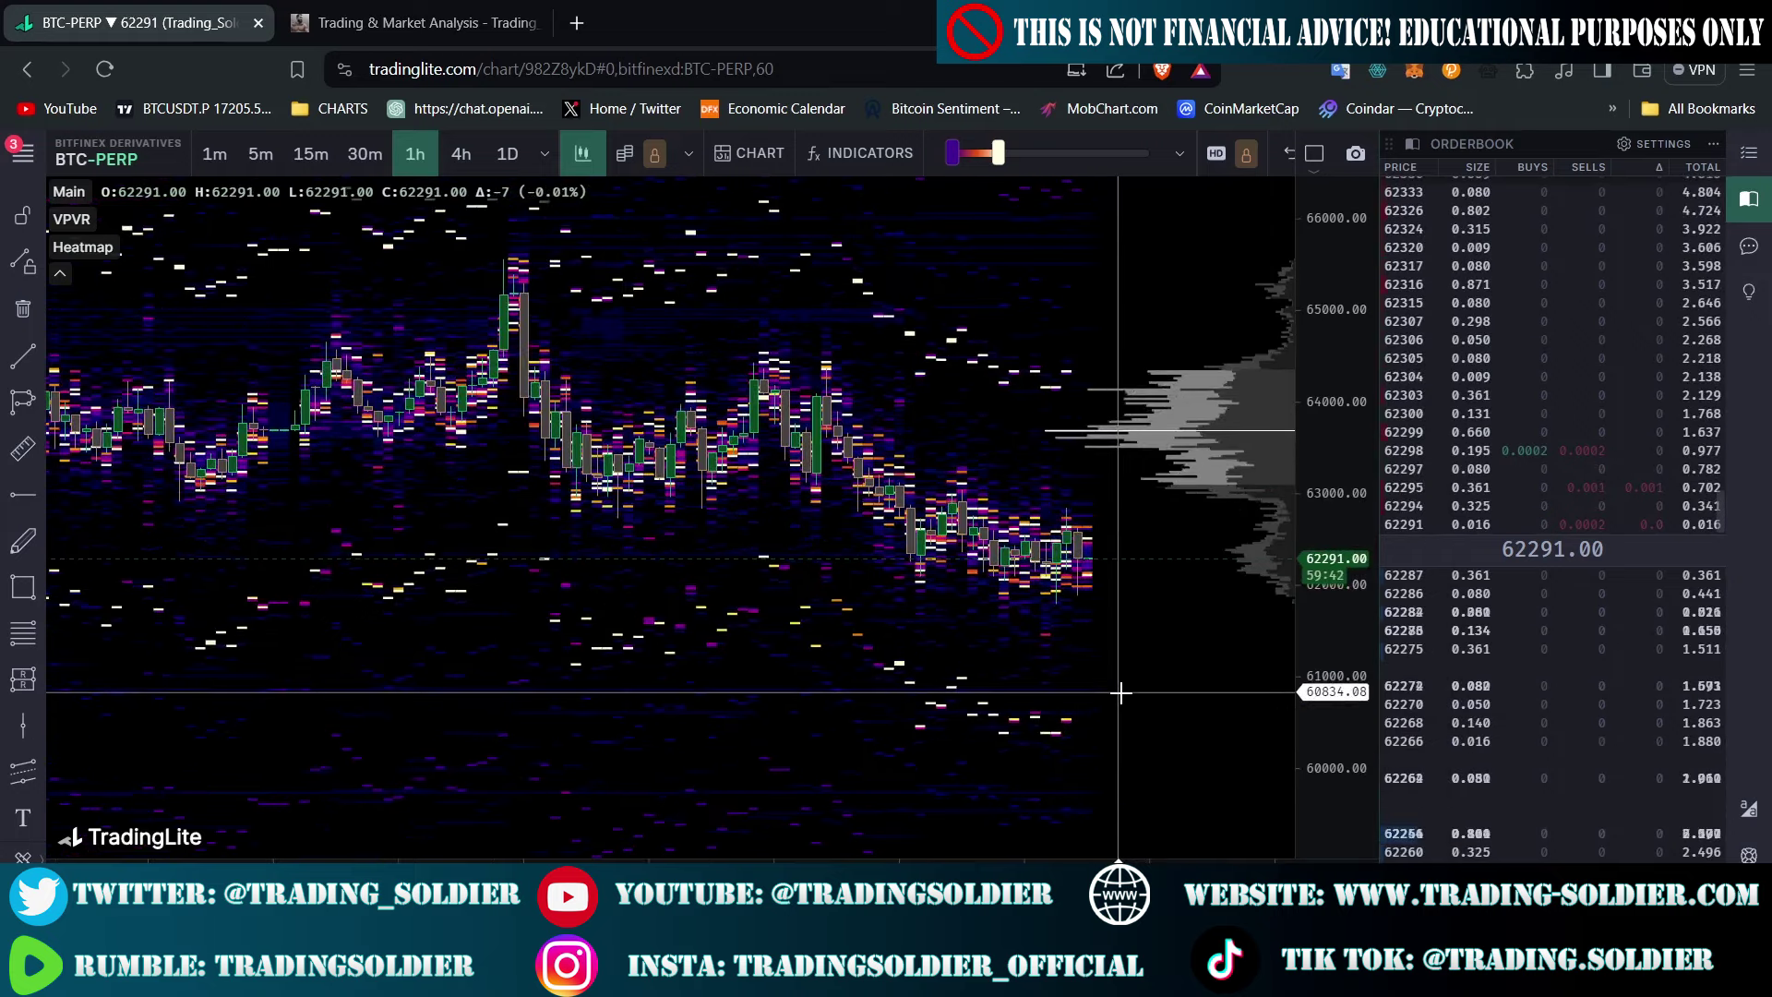
Pan the heatmap upward to inspect other price levels
drag(1159, 430, 1135, 356)
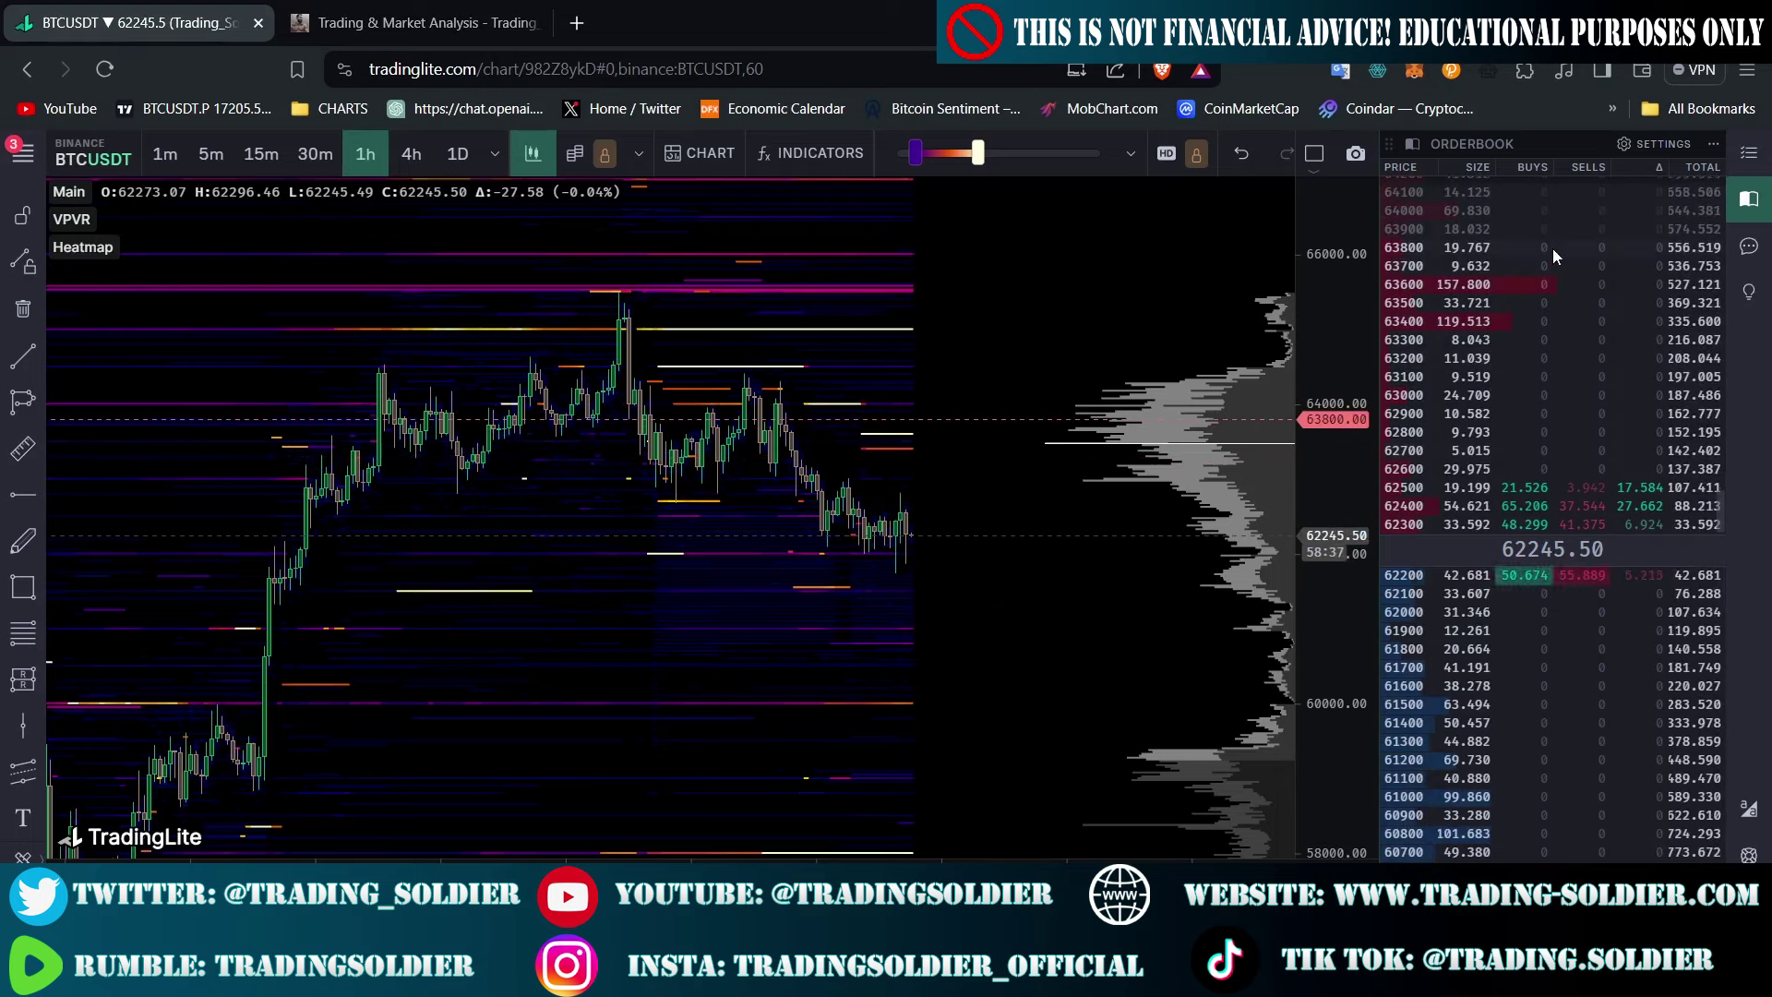
mouse_move(1552, 248)
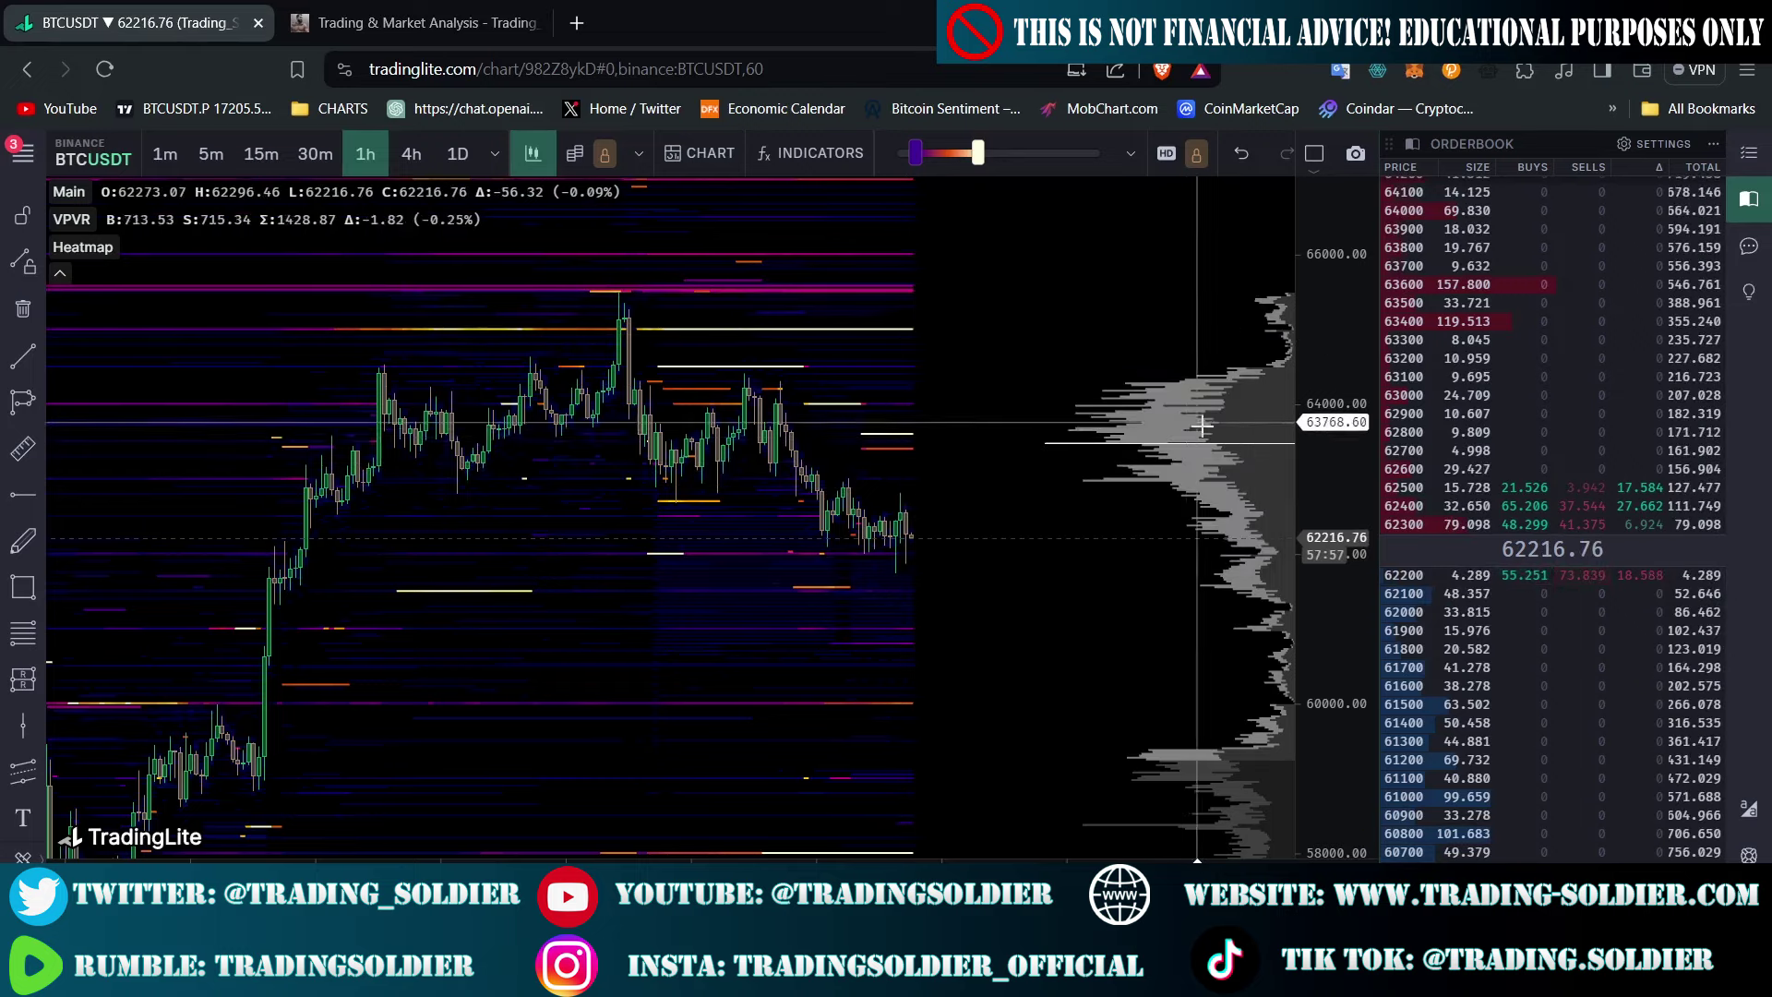
Zoom out the BTCUSDT 1h heatmap to show more candle history across roughly 50,000–70,000
scroll(1216, 439, down, 2)
scroll(1216, 439, down, 3)
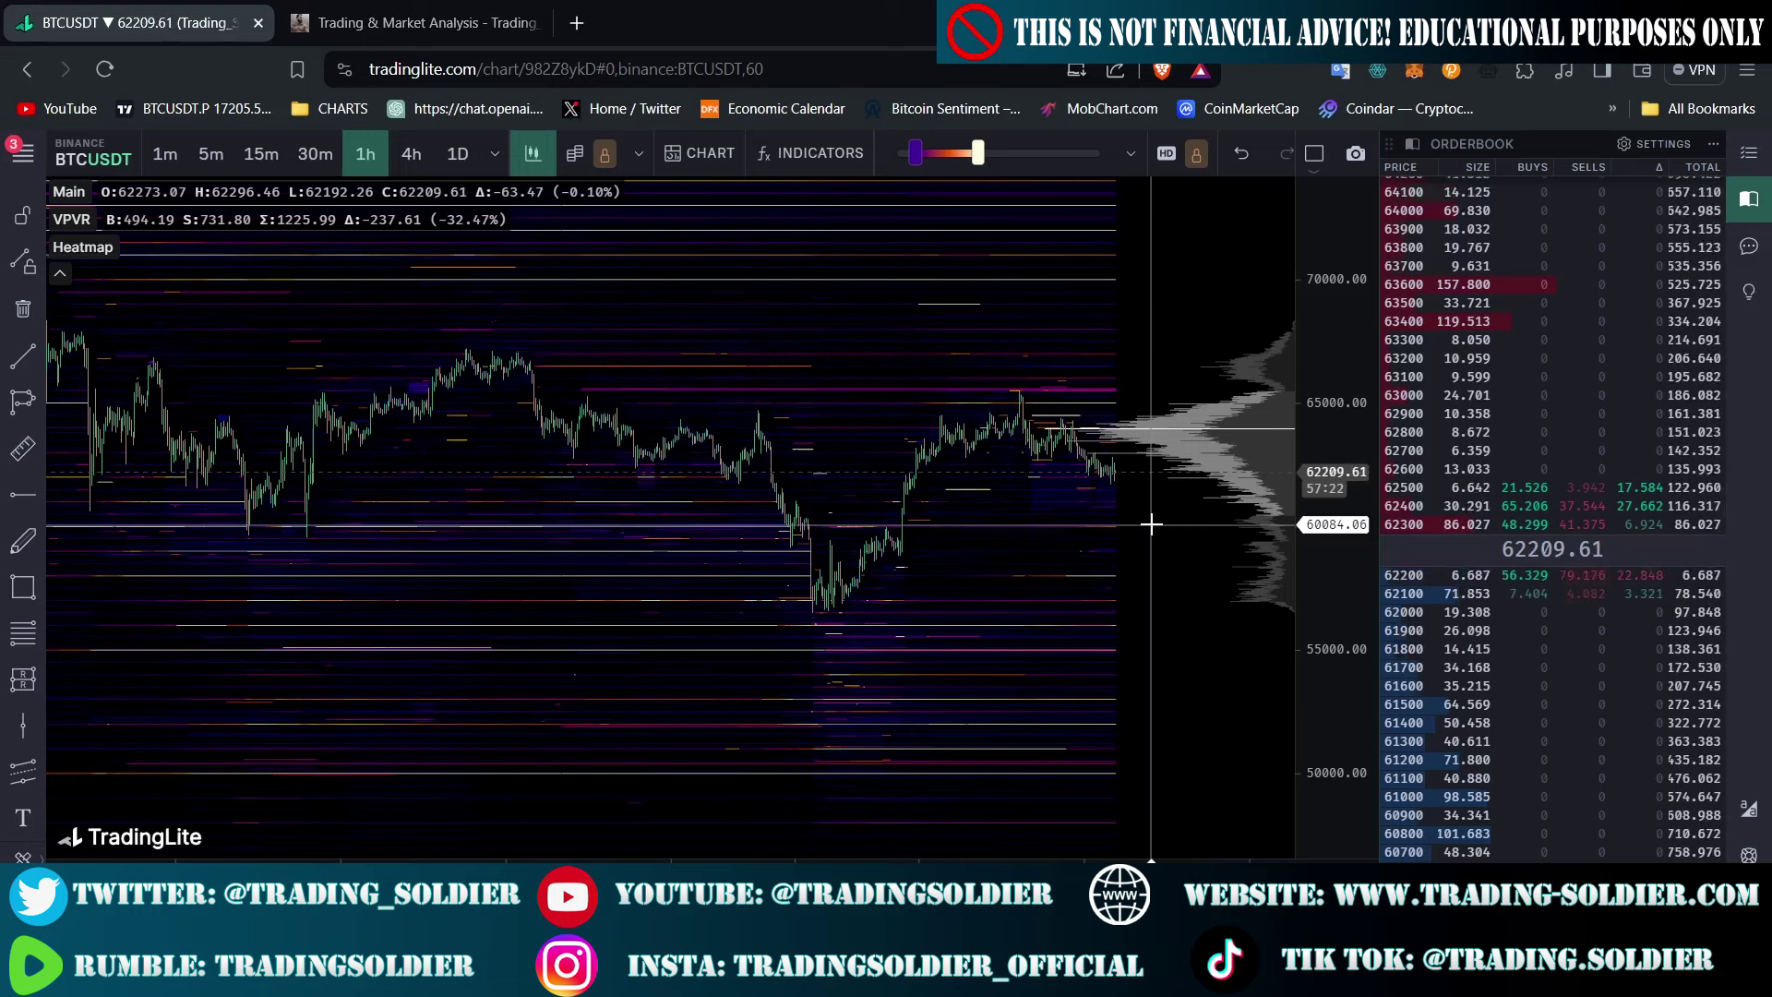
Pan the BTCUSDT heatmap and zoom out further to compress the price axis
drag(1151, 526, 1099, 547)
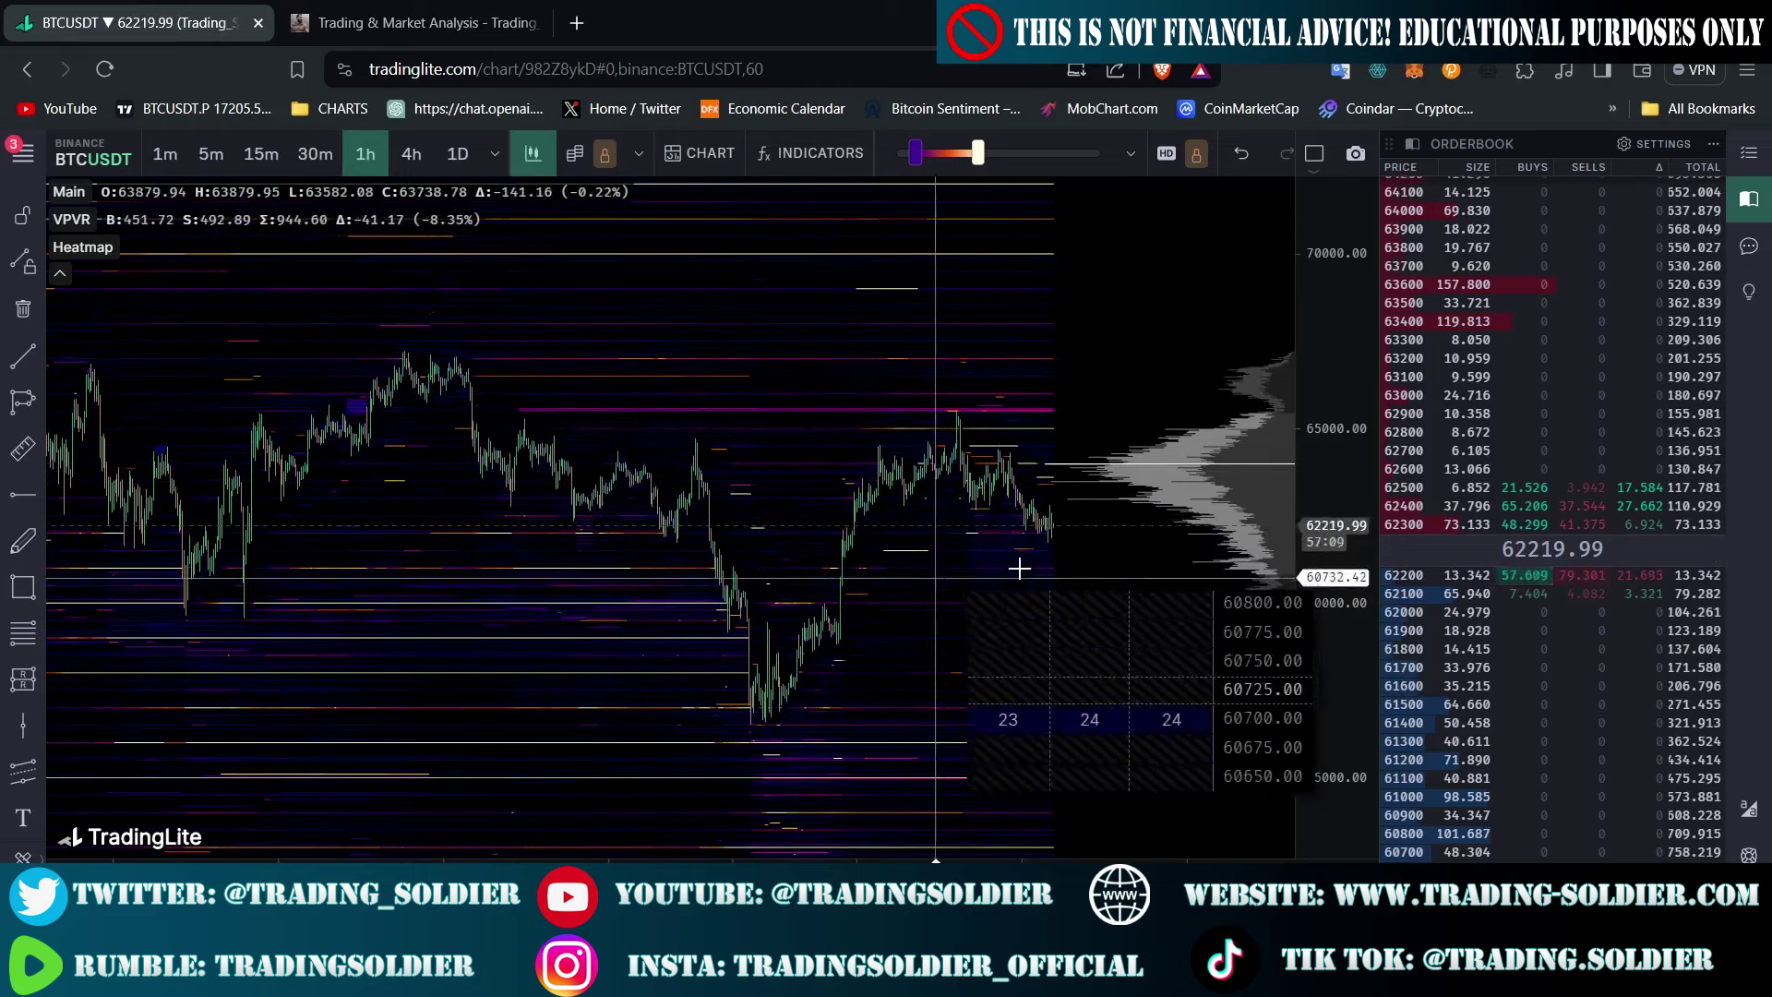
scroll(588, 432, down, 3)
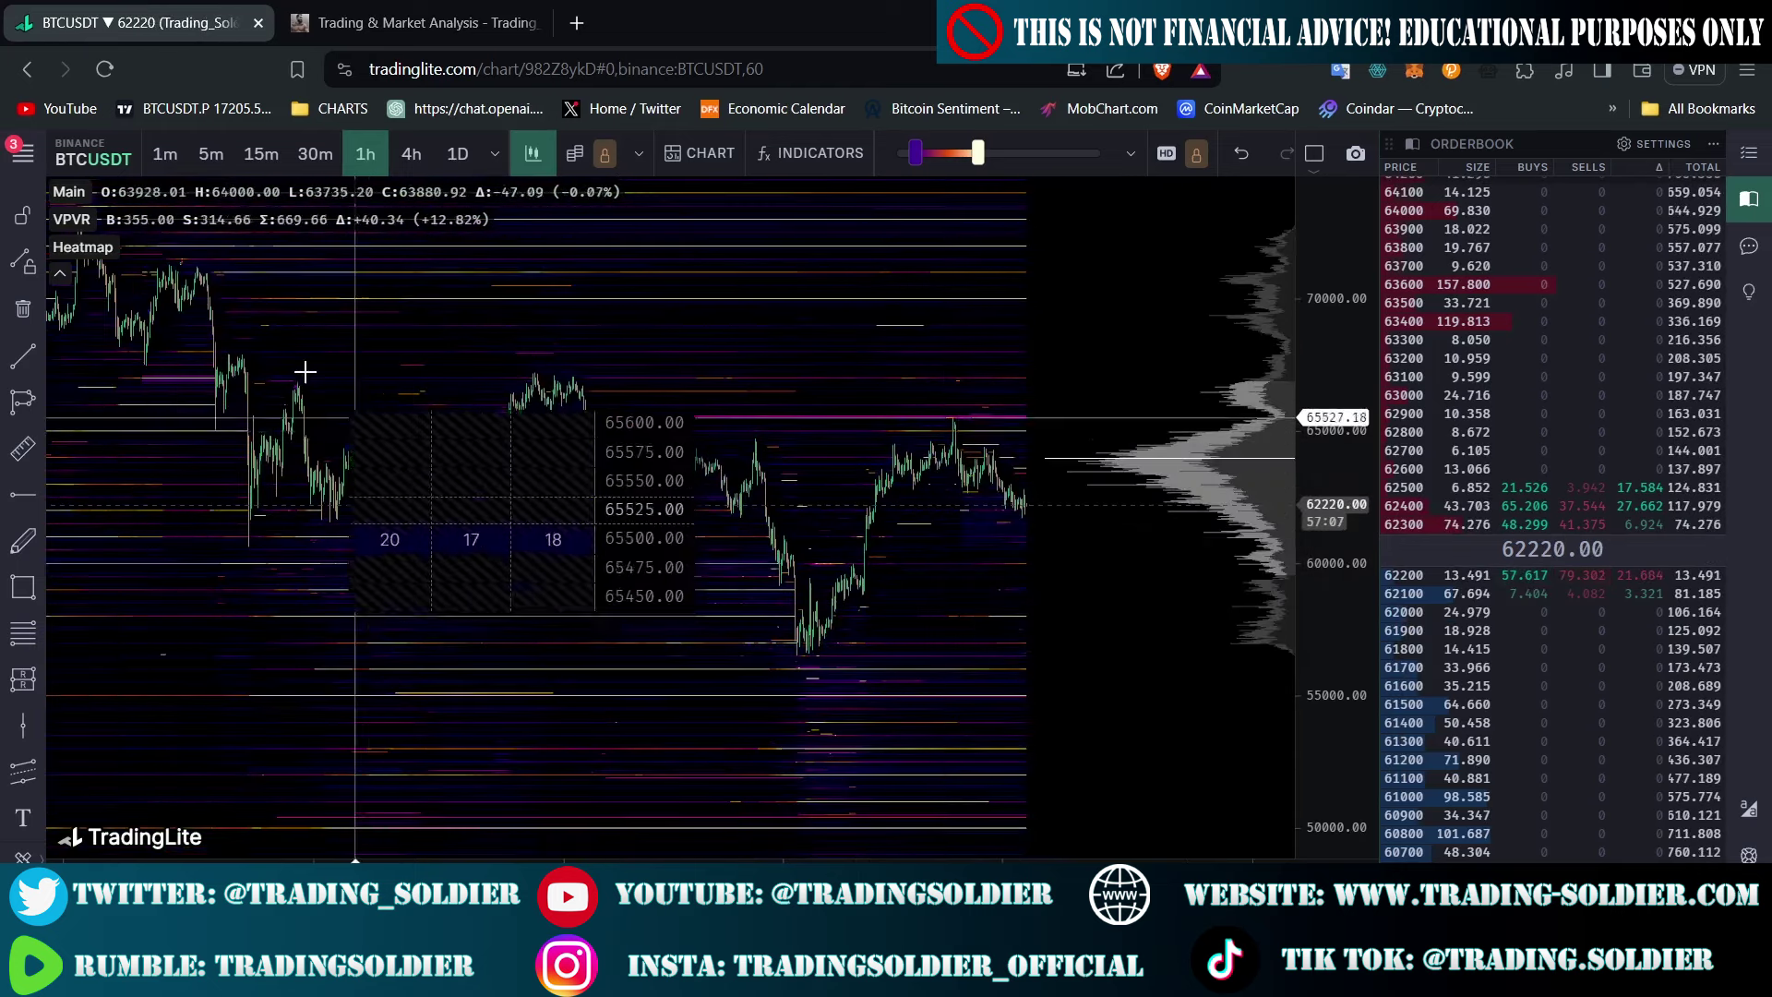